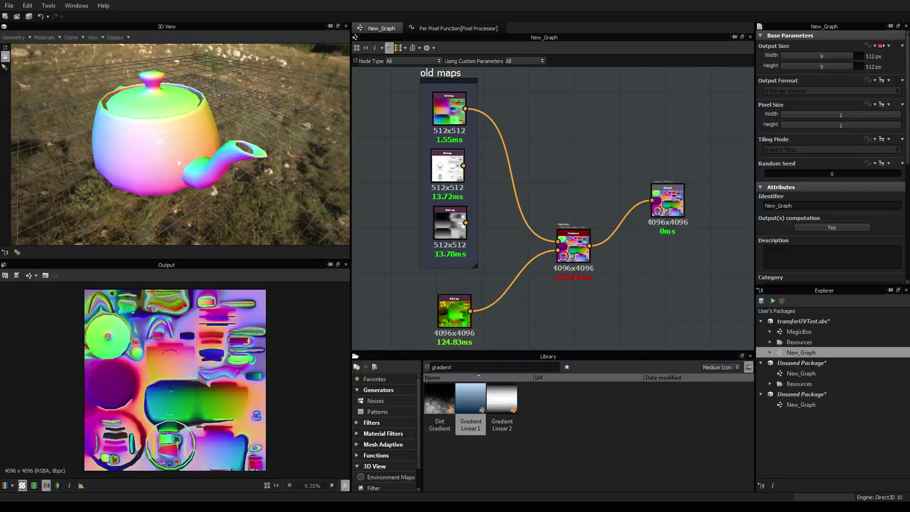
Select the MagicBox node and expand Resources to show the newUVTeapot and oldUVTeapot meshes
{"action": "scroll", "coordinate": [175, 142], "scroll_direction": "up", "scroll_amount": 5}
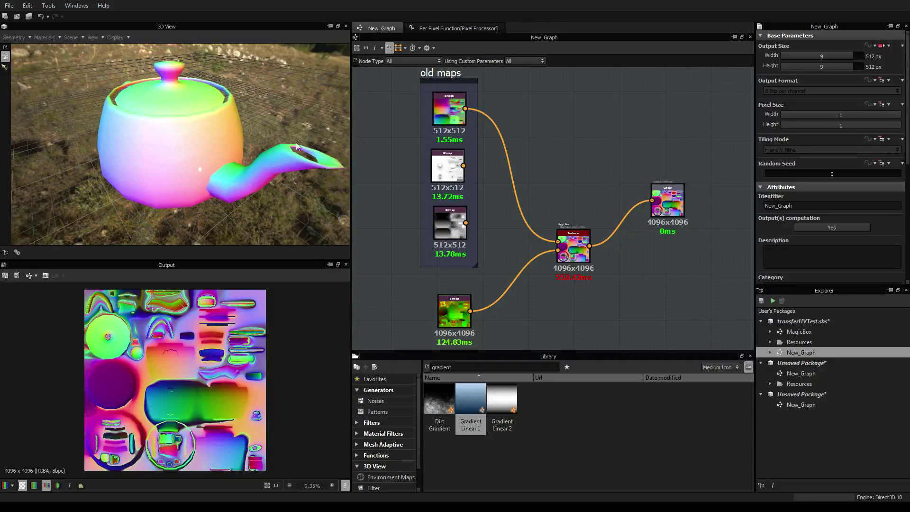
{"action": "left_click", "coordinate": [584, 251]}
{"action": "middle_click_drag", "start_coordinate": [584, 251], "coordinate": [571, 228]}
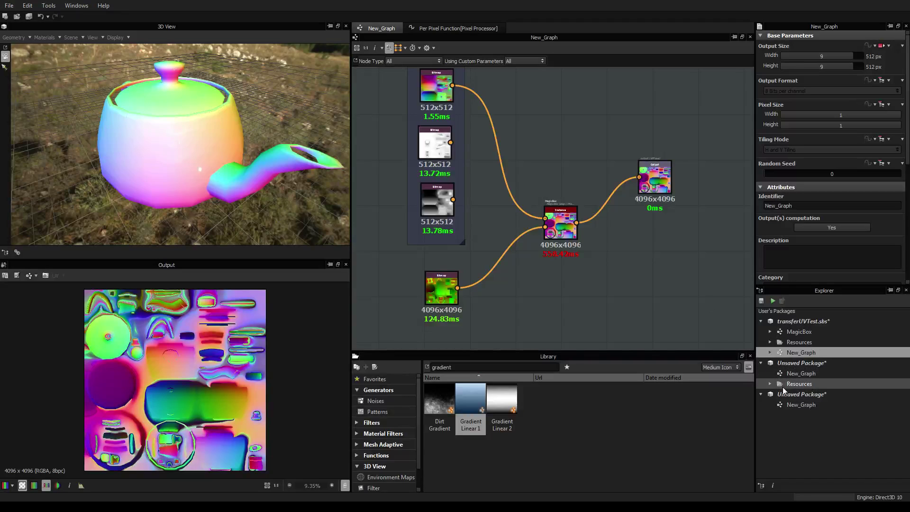
{"action": "double_click", "coordinate": [787, 345]}
{"action": "right_click", "coordinate": [816, 366]}
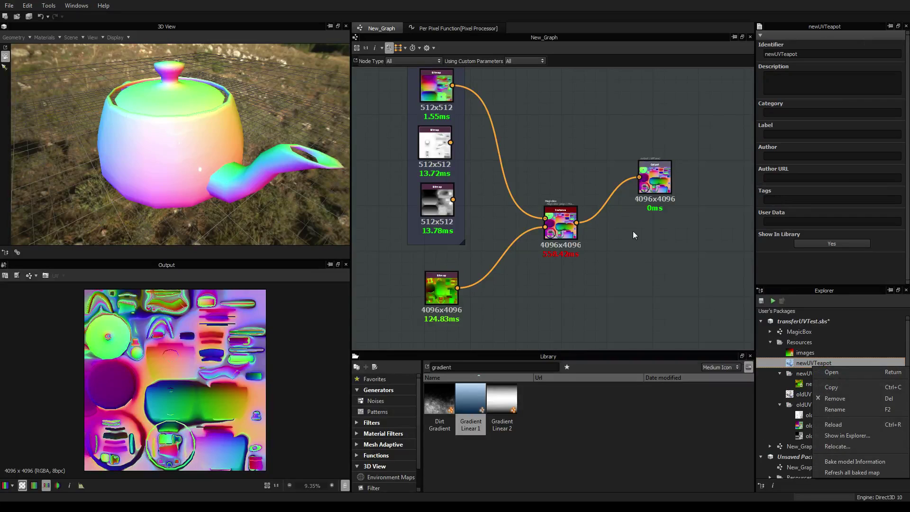
{"action": "left_click", "coordinate": [548, 190]}
Nudge the MagicBox node slightly up and zoom in and out around it
{"action": "scroll", "coordinate": [549, 199], "scroll_direction": "up", "scroll_amount": 3}
{"action": "scroll", "coordinate": [552, 243], "scroll_direction": "up", "scroll_amount": 3}
{"action": "scroll", "coordinate": [548, 236], "scroll_direction": "down", "scroll_amount": 3}
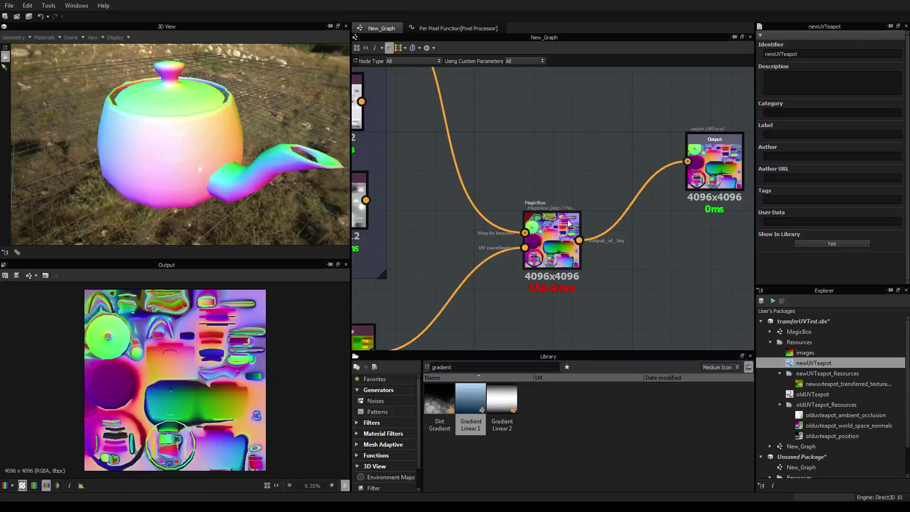
{"action": "left_click_drag", "start_coordinate": [542, 248], "coordinate": [546, 229]}
{"action": "scroll", "coordinate": [546, 227], "scroll_direction": "up", "scroll_amount": 3}
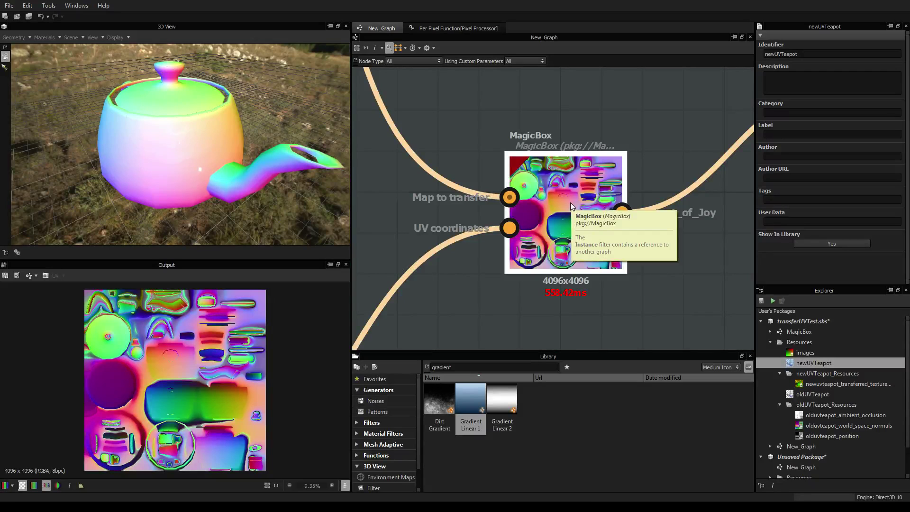
{"action": "scroll", "coordinate": [570, 204], "scroll_direction": "down", "scroll_amount": 5}
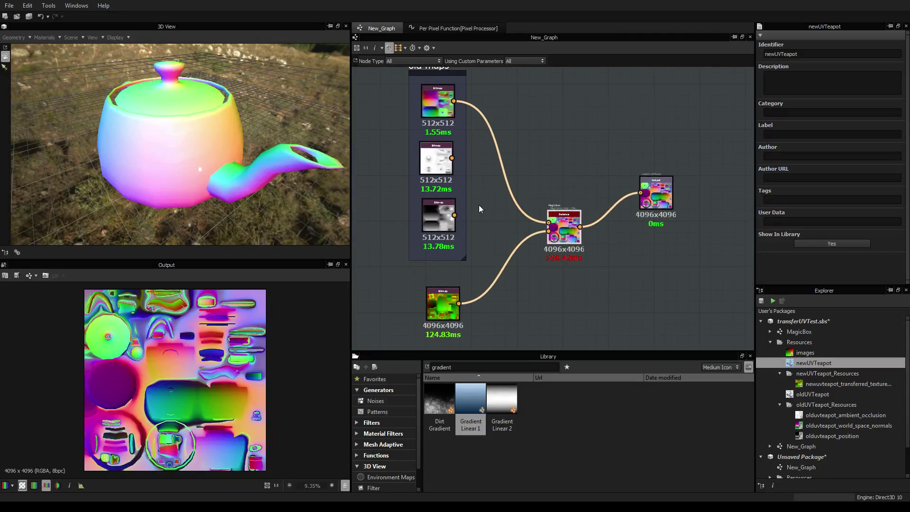
Preview the old normals map on the teapot by linking it straight to the output
{"action": "left_click_drag", "start_coordinate": [246, 158], "coordinate": [189, 154]}
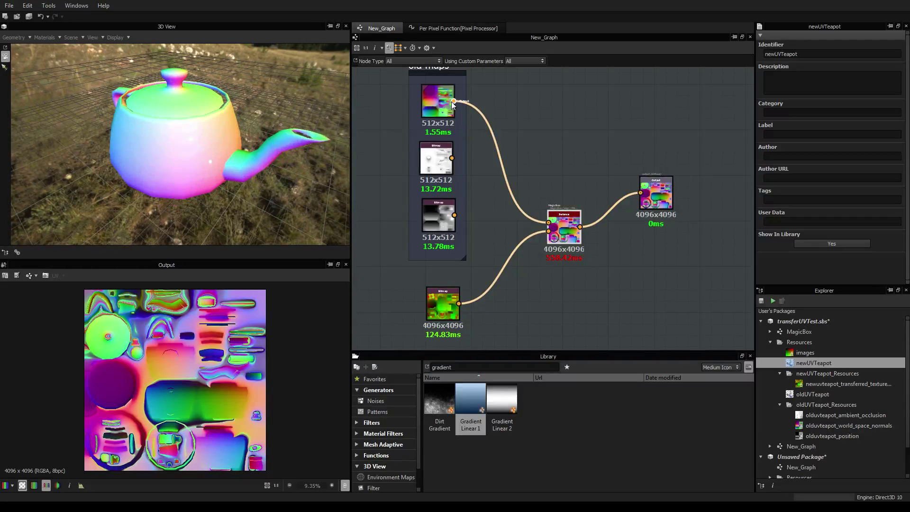
{"action": "left_click_drag", "start_coordinate": [451, 101], "coordinate": [574, 150]}
{"action": "middle_click_drag", "start_coordinate": [460, 82], "coordinate": [462, 115]}
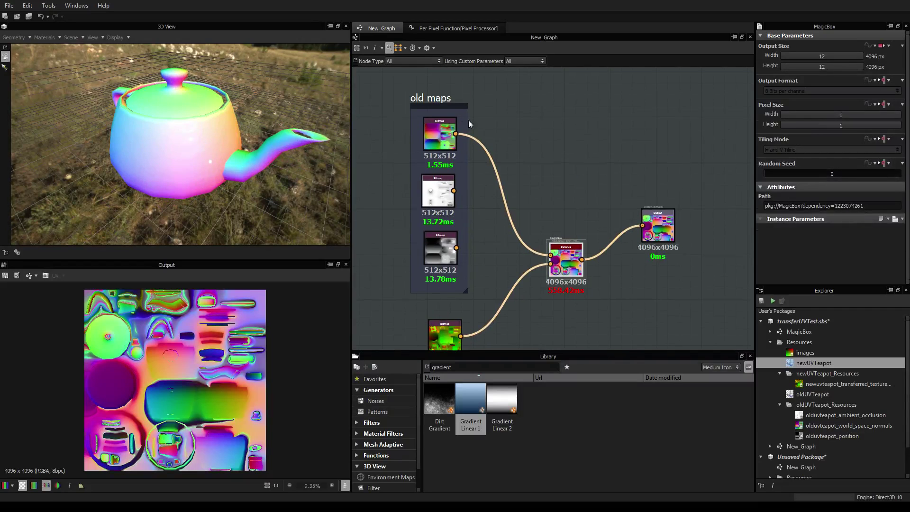
{"action": "middle_click_drag", "start_coordinate": [519, 181], "coordinate": [526, 152]}
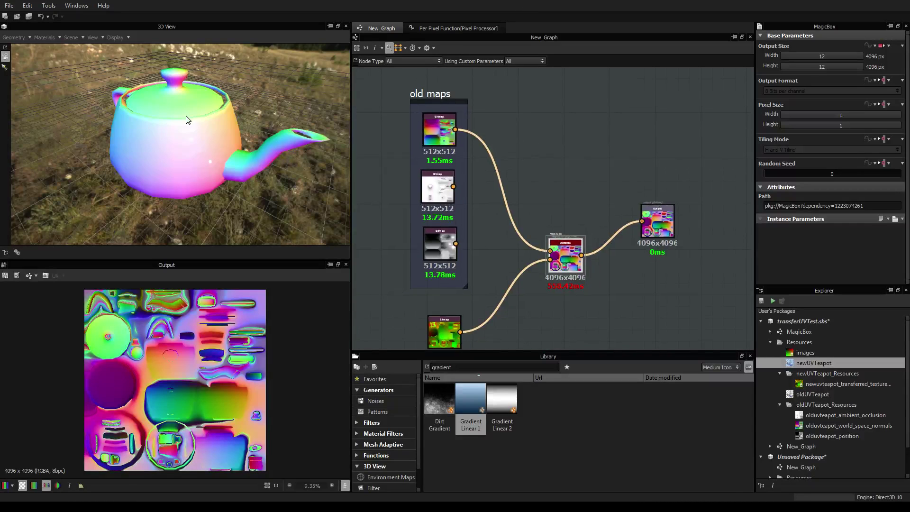
{"action": "left_click_drag", "start_coordinate": [455, 129], "coordinate": [646, 231]}
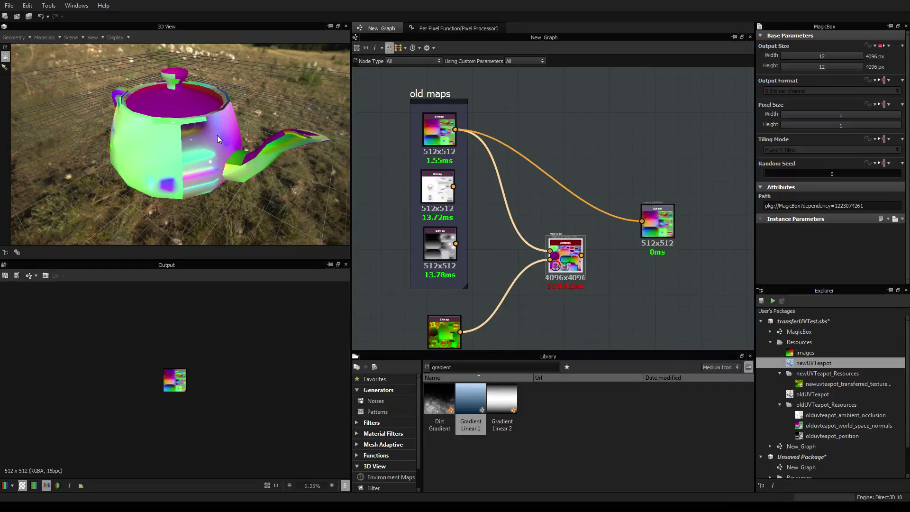
{"action": "mouse_move", "coordinate": [217, 136]}
{"action": "left_mouse_down"}
{"action": "mouse_move", "coordinate": [119, 138]}
{"action": "mouse_move", "coordinate": [205, 147]}
{"action": "left_mouse_up"}
Plug the old ambient occlusion map into MagicBox's Map to transfer input
{"action": "left_click_drag", "start_coordinate": [453, 186], "coordinate": [642, 221]}
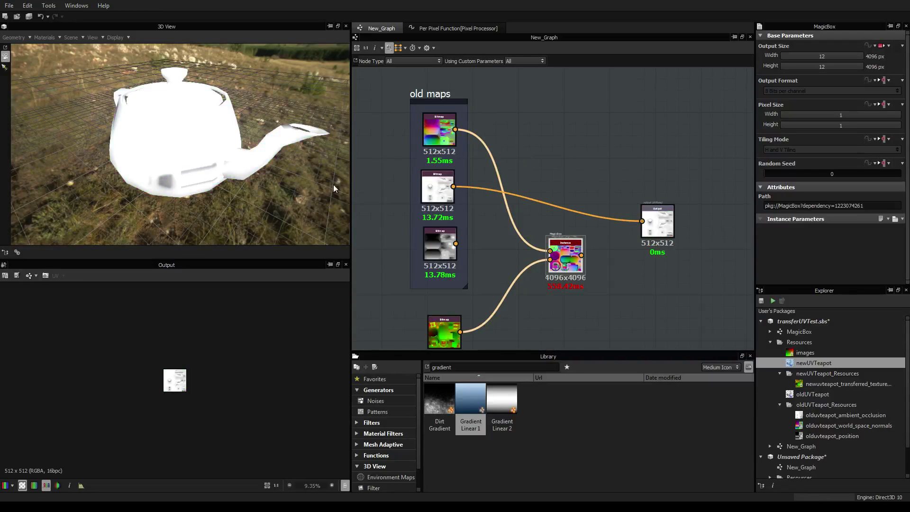
{"action": "left_click_drag", "start_coordinate": [454, 186], "coordinate": [640, 221]}
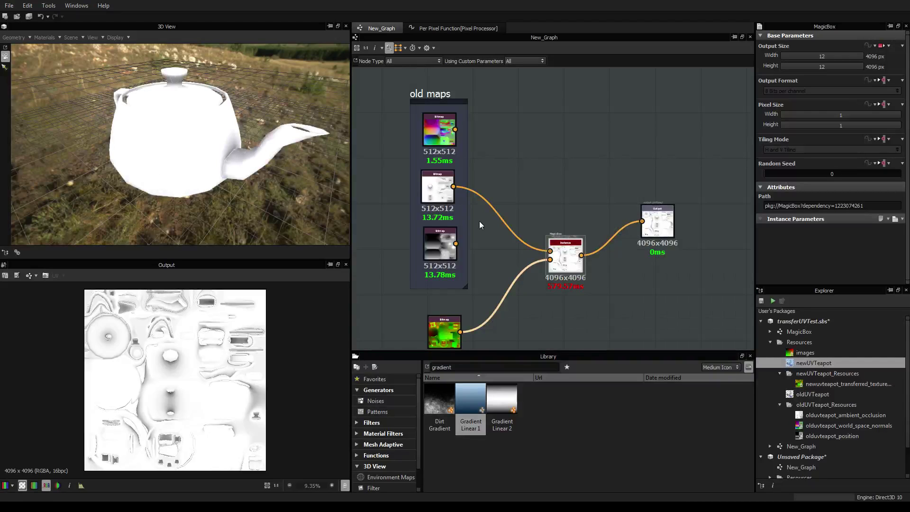
{"action": "scroll", "coordinate": [564, 232], "scroll_direction": "up", "scroll_amount": 3}
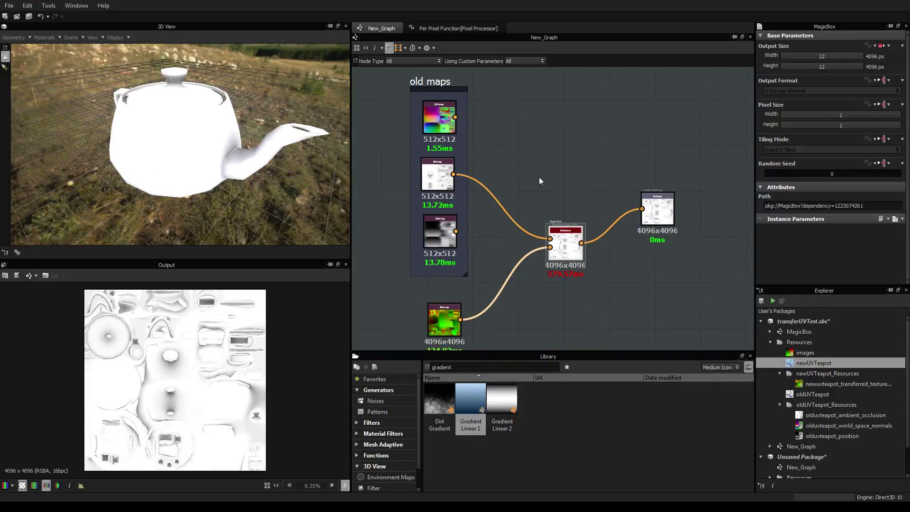
{"action": "scroll", "coordinate": [564, 232], "scroll_direction": "down", "scroll_amount": 3}
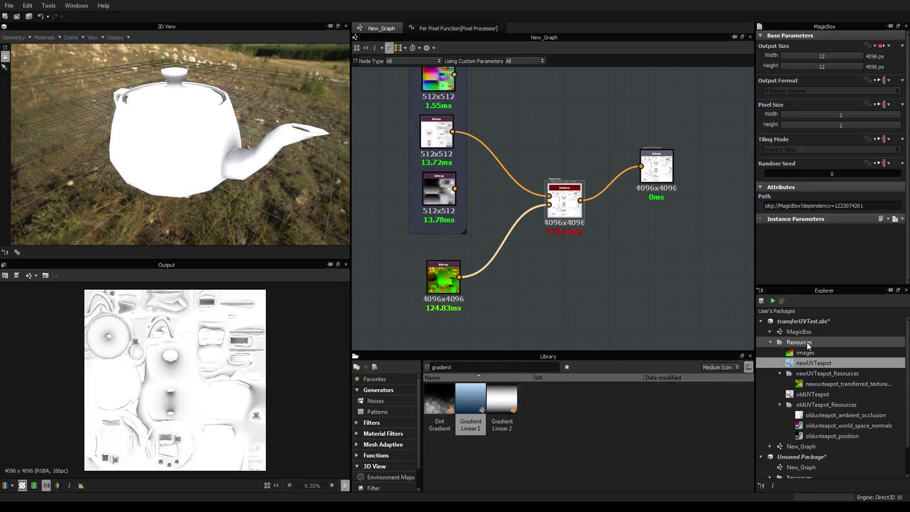
Open MagicBox and inspect its Map to transfer, Pixel Processor and output nodes; collapse Resources
{"action": "double_click", "coordinate": [805, 331]}
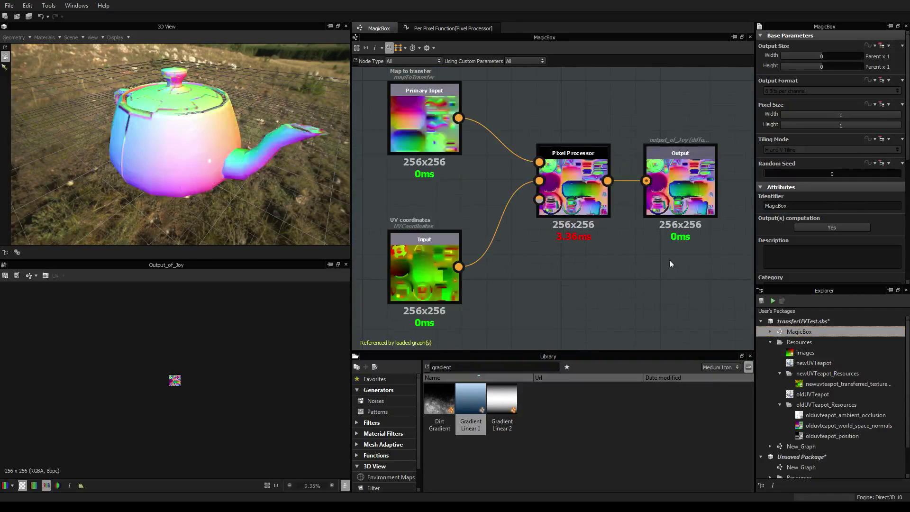
{"action": "scroll", "coordinate": [583, 185], "scroll_direction": "down", "scroll_amount": 2}
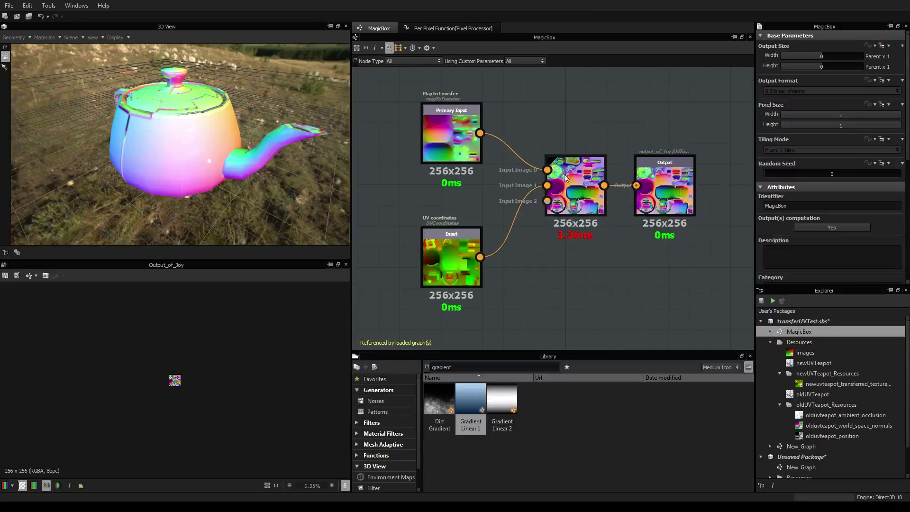
{"action": "left_click_drag", "start_coordinate": [428, 121], "coordinate": [408, 127]}
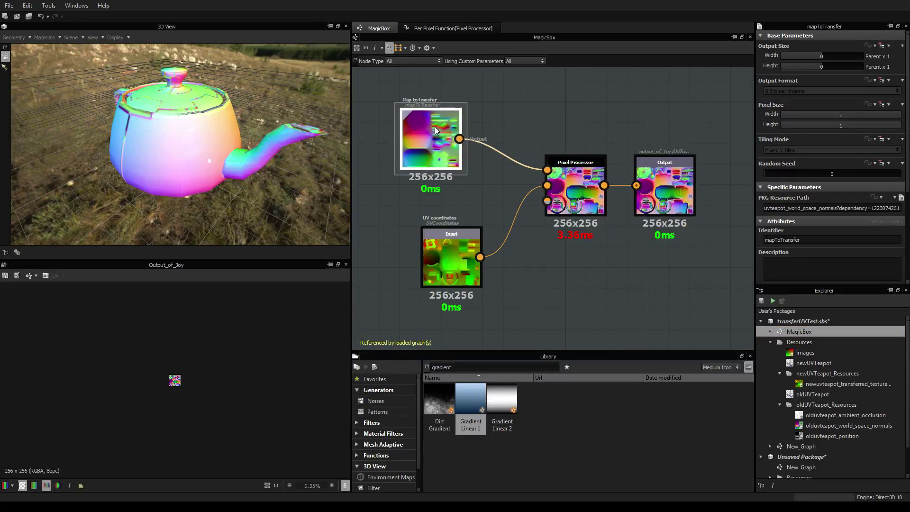
{"action": "left_click", "coordinate": [577, 178]}
{"action": "left_click", "coordinate": [655, 189]}
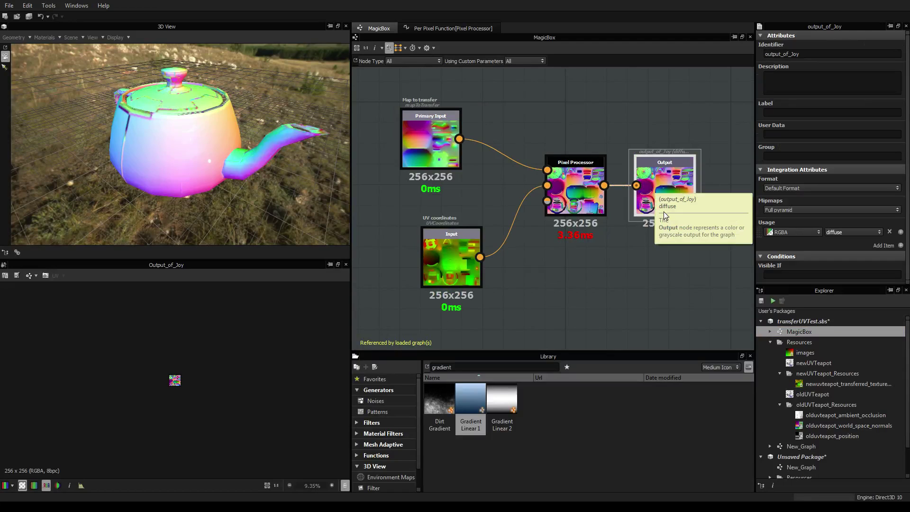
{"action": "left_click", "coordinate": [769, 342]}
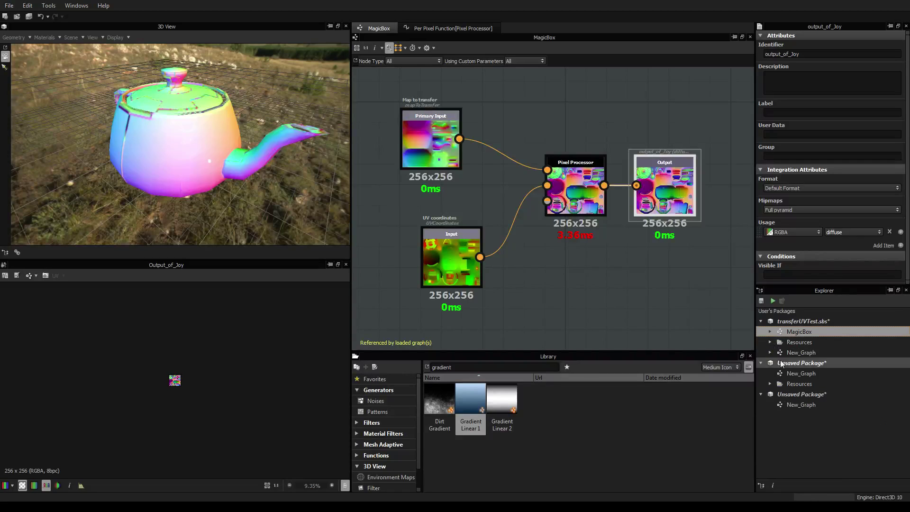
Import the oldUVTeapot and newUVTeapot FBX meshes into the newest unsaved package
{"action": "left_click", "coordinate": [806, 393]}
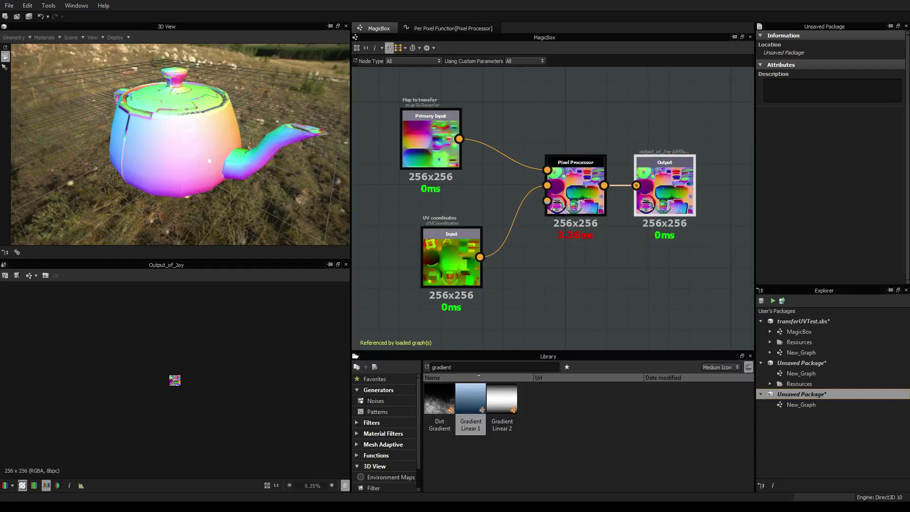
{"action": "left_click_drag", "start_coordinate": [0, 438], "coordinate": [806, 403]}
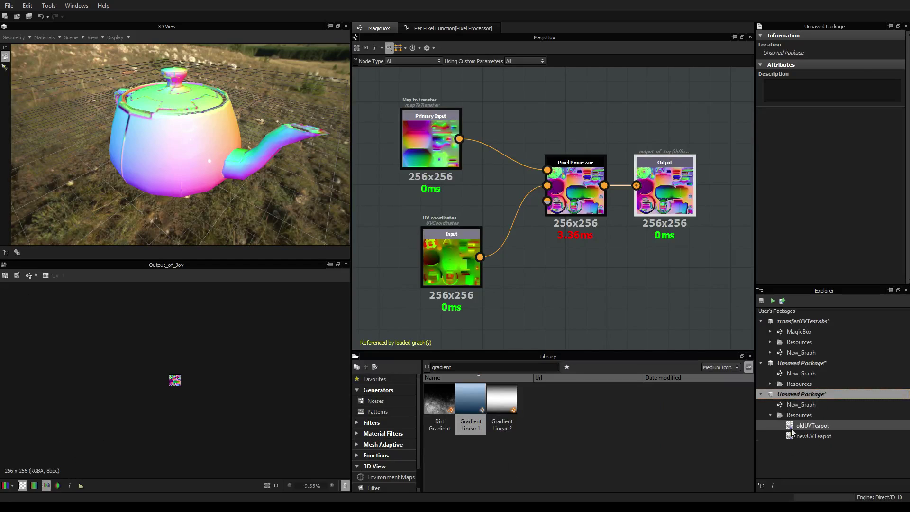
{"action": "left_click", "coordinate": [817, 425]}
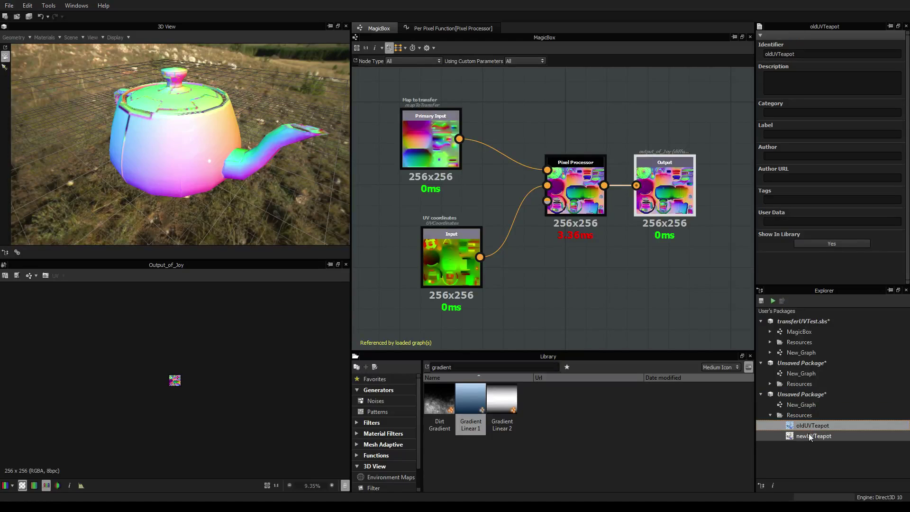
{"action": "left_click", "coordinate": [809, 436]}
{"action": "left_click", "coordinate": [819, 427]}
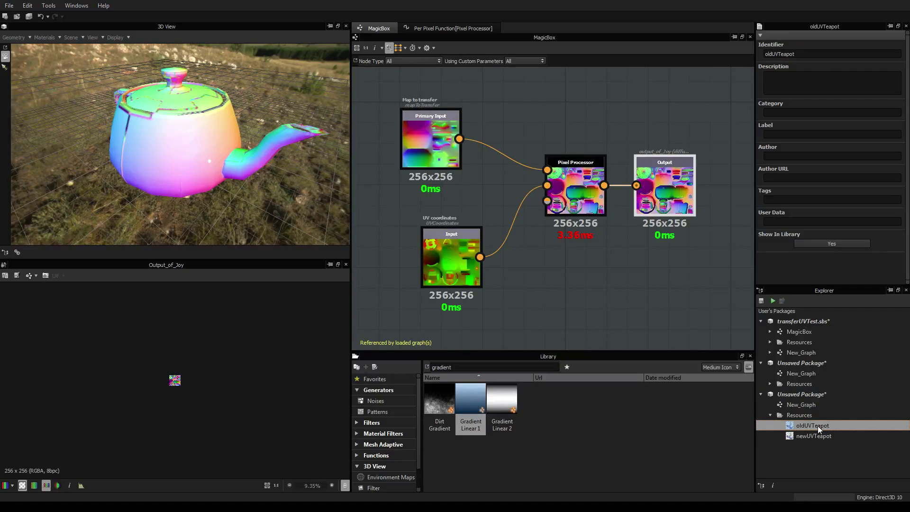
For oldUVTeapot, replace the default baker with Ambient Occlusion, World Space Normals and Position bakers
{"action": "right_click", "coordinate": [814, 427]}
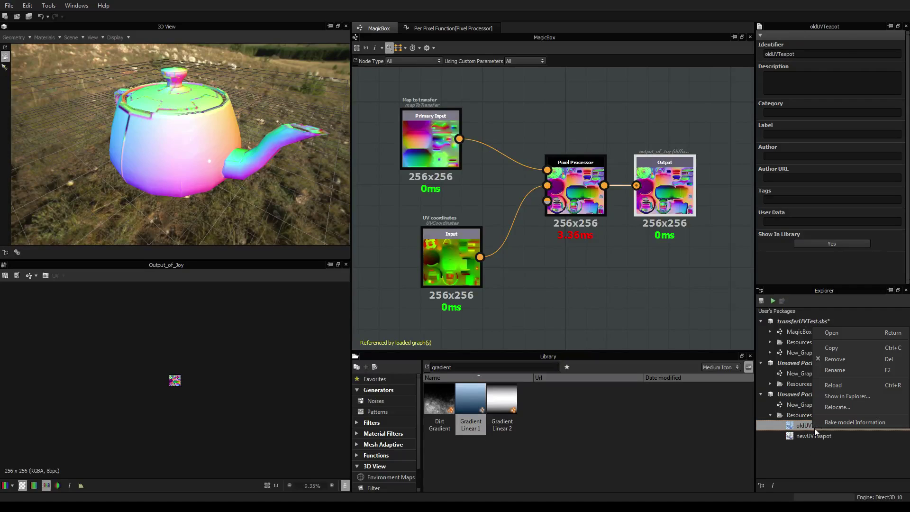
{"action": "left_click", "coordinate": [854, 420]}
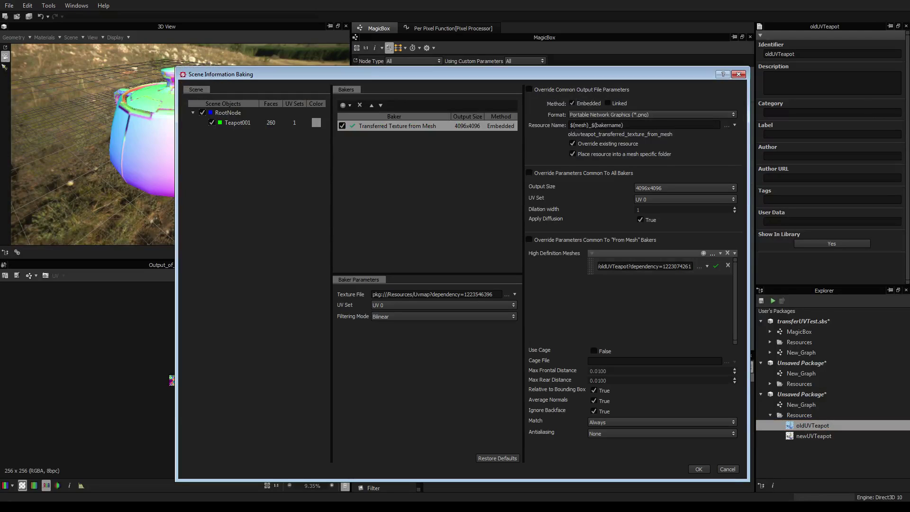
{"action": "left_click", "coordinate": [360, 104]}
{"action": "left_click", "coordinate": [343, 104]}
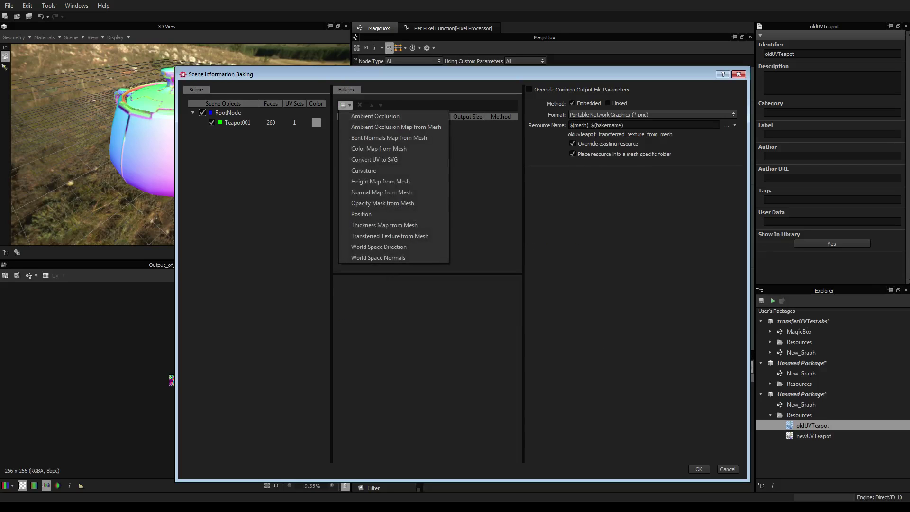
{"action": "left_click", "coordinate": [375, 115]}
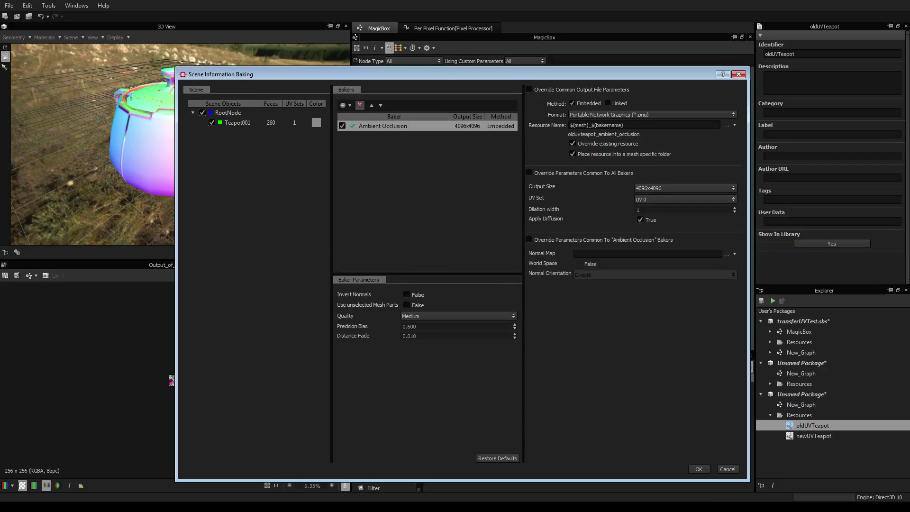
{"action": "left_click", "coordinate": [343, 105]}
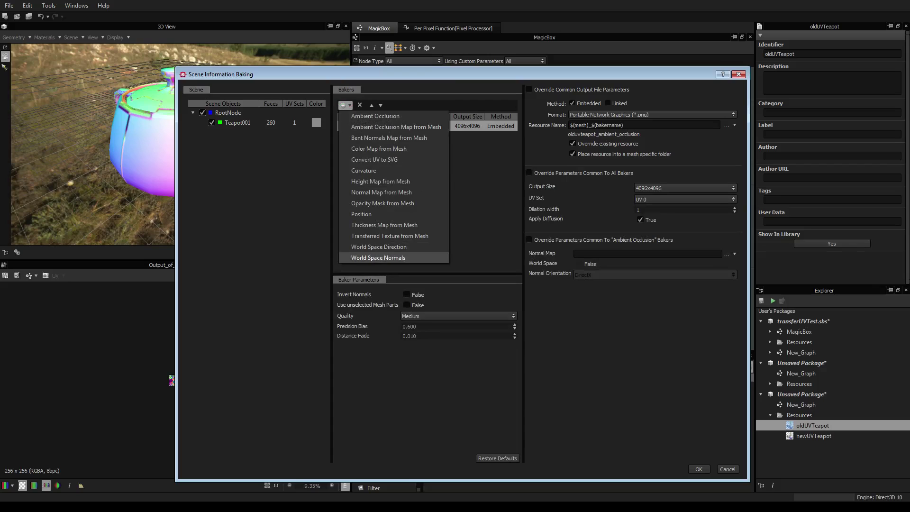
{"action": "left_click", "coordinate": [377, 257]}
{"action": "left_click", "coordinate": [344, 105]}
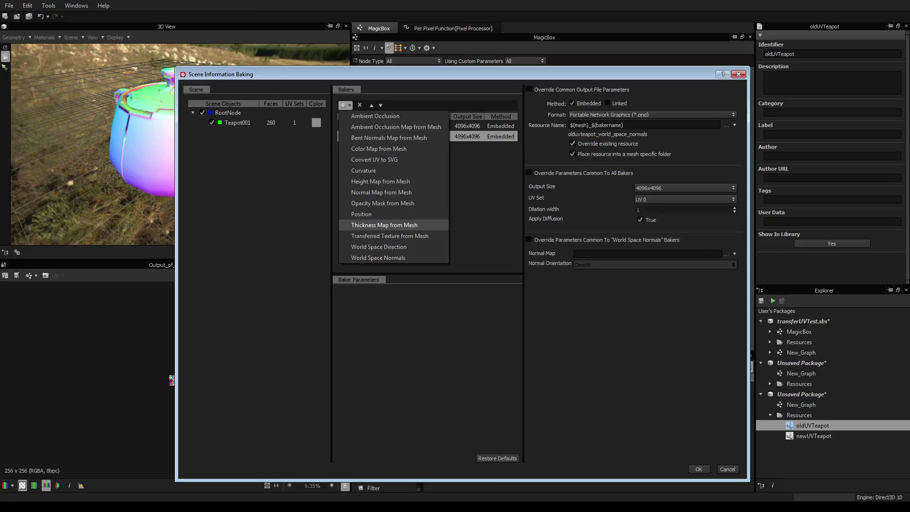
{"action": "left_click", "coordinate": [361, 214]}
Set Position to One Axis Y, all bakers to 2048x2048, and bake into oldUVTeapot_Resources
{"action": "left_click", "coordinate": [443, 295]}
{"action": "left_click", "coordinate": [383, 310]}
{"action": "left_click", "coordinate": [443, 306]}
{"action": "left_click", "coordinate": [379, 319]}
{"action": "left_click", "coordinate": [685, 188]}
{"action": "left_click", "coordinate": [663, 233]}
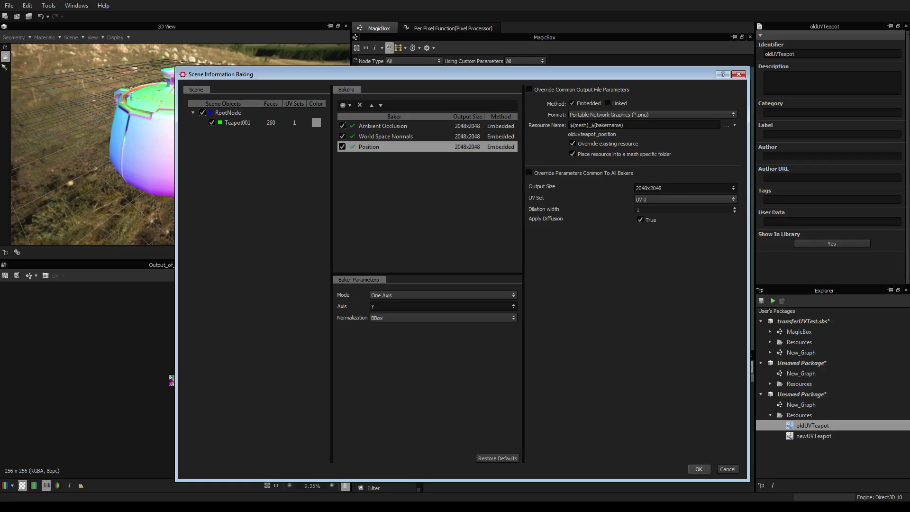
{"action": "left_click", "coordinate": [698, 469]}
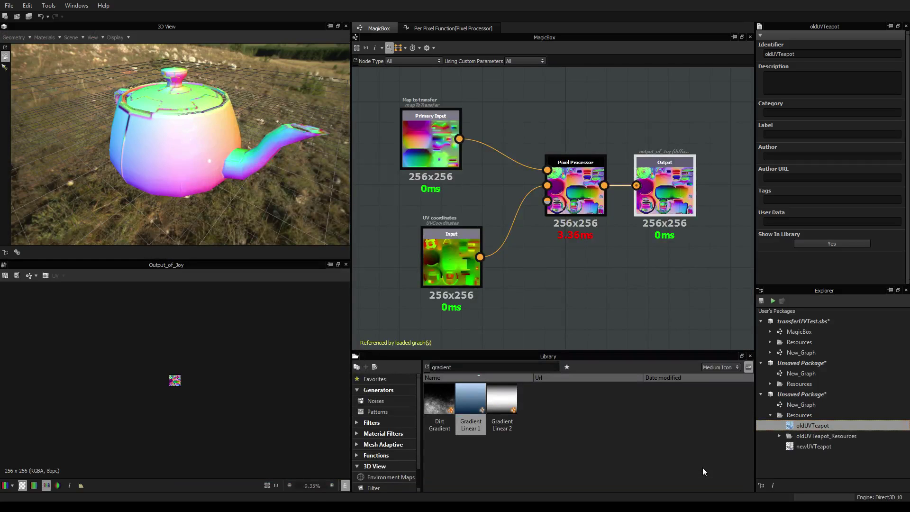
{"action": "left_click", "coordinate": [778, 436]}
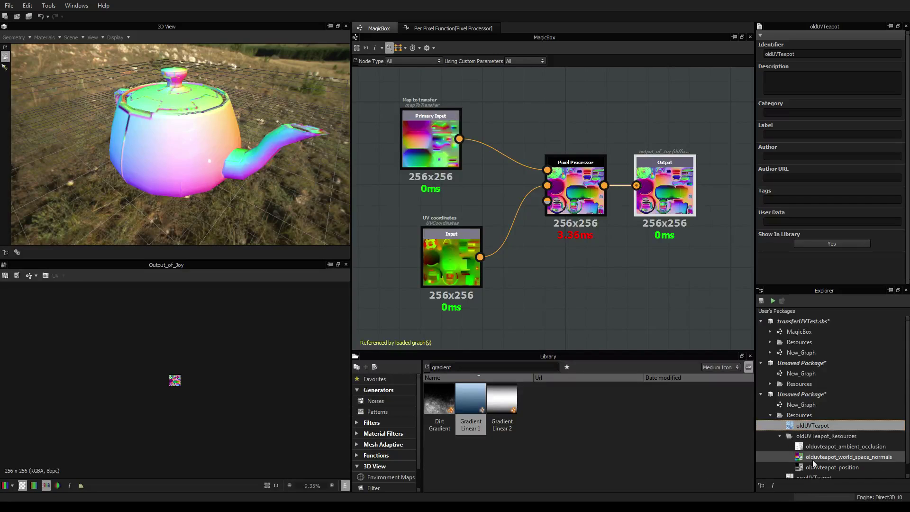
{"action": "left_click", "coordinate": [779, 436]}
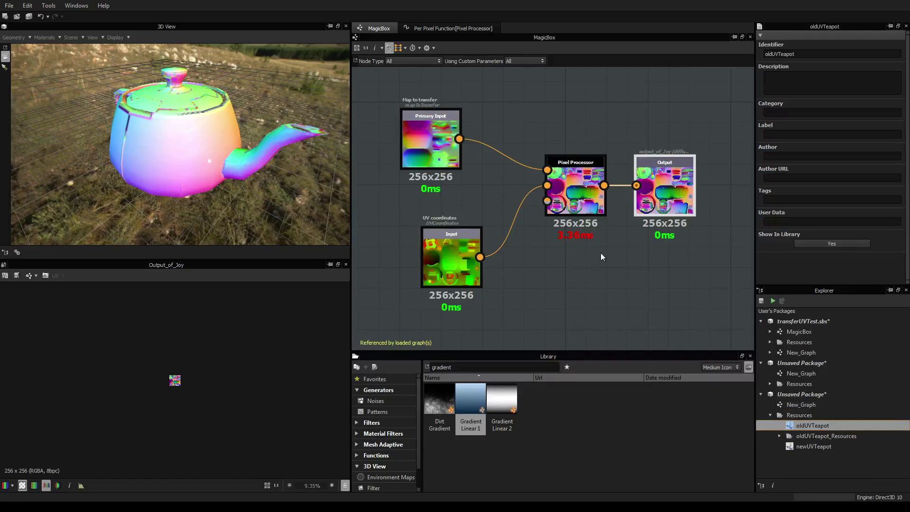
Open New_Graph and rearrange the view around its Gradient Linear and Transformation 2D nodes
{"action": "double_click", "coordinate": [800, 404]}
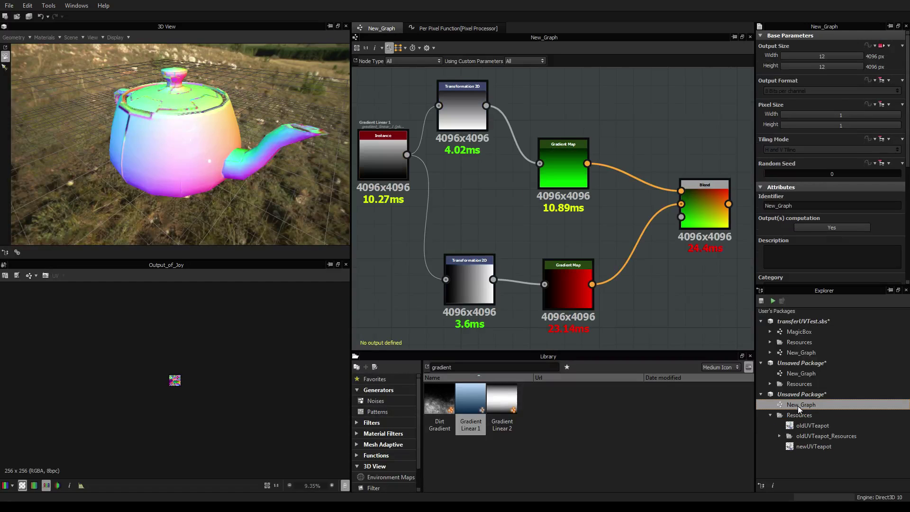
{"action": "scroll", "coordinate": [529, 249], "scroll_direction": "up", "scroll_amount": 5}
{"action": "scroll", "coordinate": [529, 249], "scroll_direction": "down", "scroll_amount": 6}
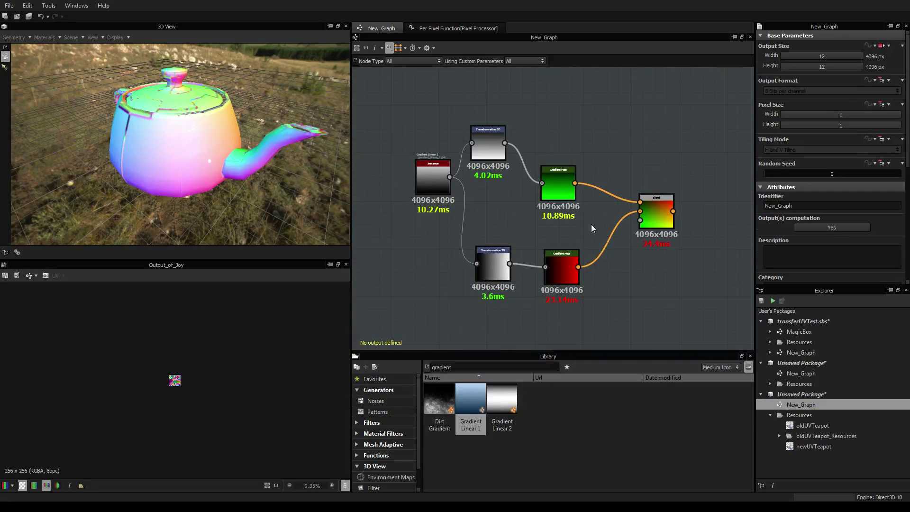
{"action": "middle_click_drag", "start_coordinate": [515, 213], "coordinate": [556, 219]}
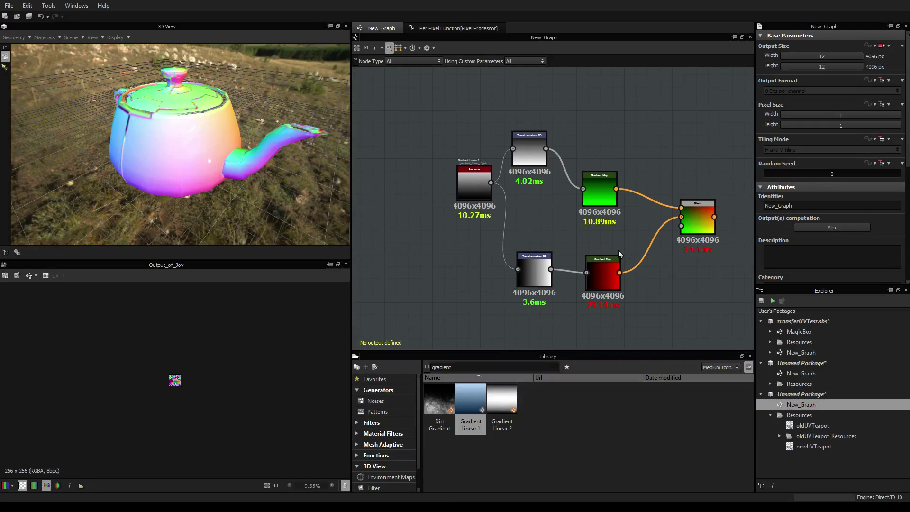
{"action": "scroll", "coordinate": [496, 176], "scroll_direction": "up", "scroll_amount": 3}
{"action": "scroll", "coordinate": [499, 197], "scroll_direction": "down", "scroll_amount": 2}
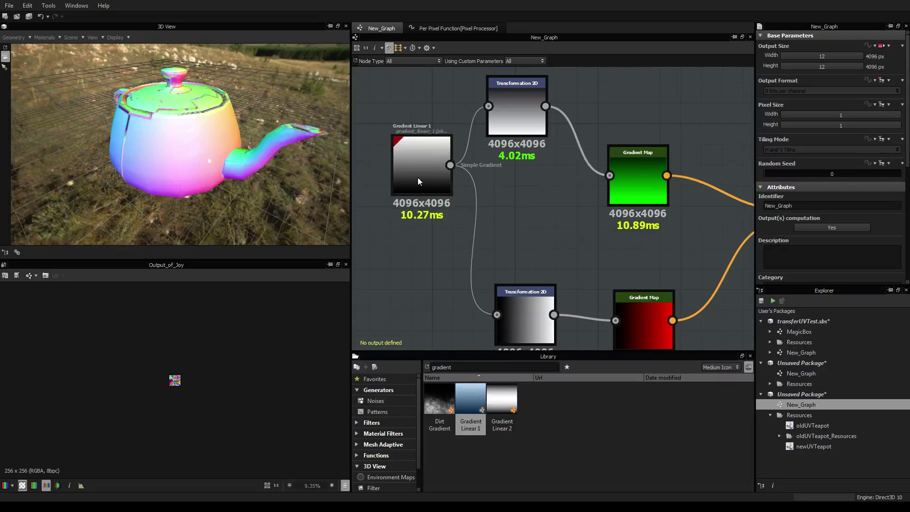
{"action": "left_click_drag", "start_coordinate": [417, 177], "coordinate": [419, 208]}
{"action": "middle_click_drag", "start_coordinate": [422, 212], "coordinate": [400, 199]}
{"action": "middle_click_drag", "start_coordinate": [498, 87], "coordinate": [562, 165]}
{"action": "scroll", "coordinate": [568, 170], "scroll_direction": "up", "scroll_amount": 3}
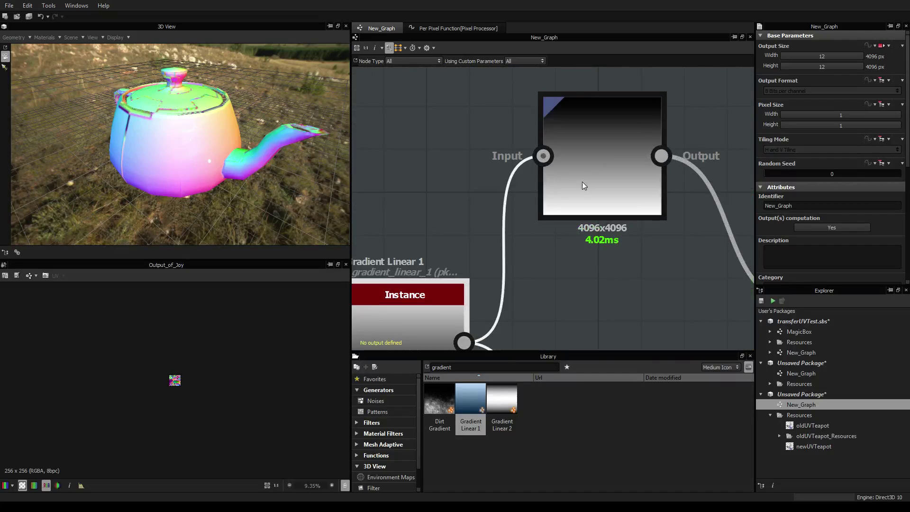
{"action": "scroll", "coordinate": [590, 171], "scroll_direction": "down", "scroll_amount": 2}
{"action": "scroll", "coordinate": [605, 258], "scroll_direction": "down", "scroll_amount": 3}
{"action": "scroll", "coordinate": [540, 251], "scroll_direction": "down", "scroll_amount": 1}
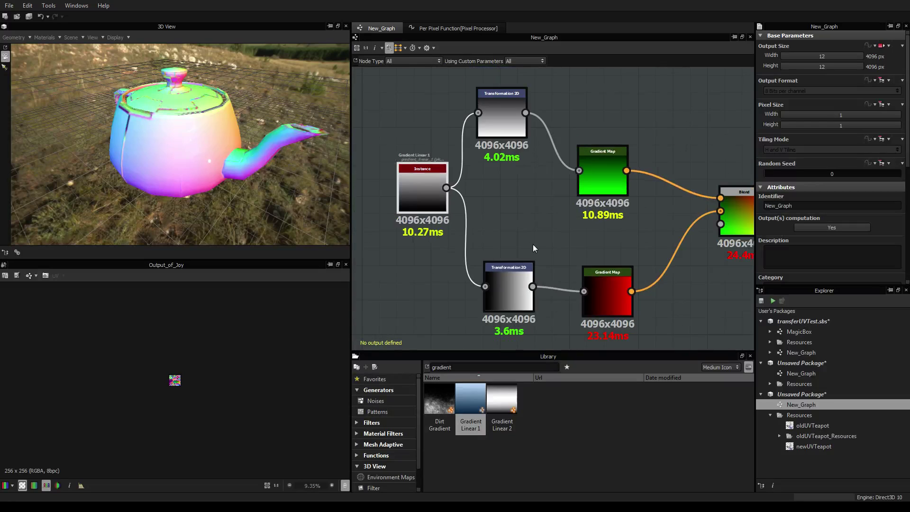
{"action": "middle_click_drag", "start_coordinate": [609, 164], "coordinate": [536, 150]}
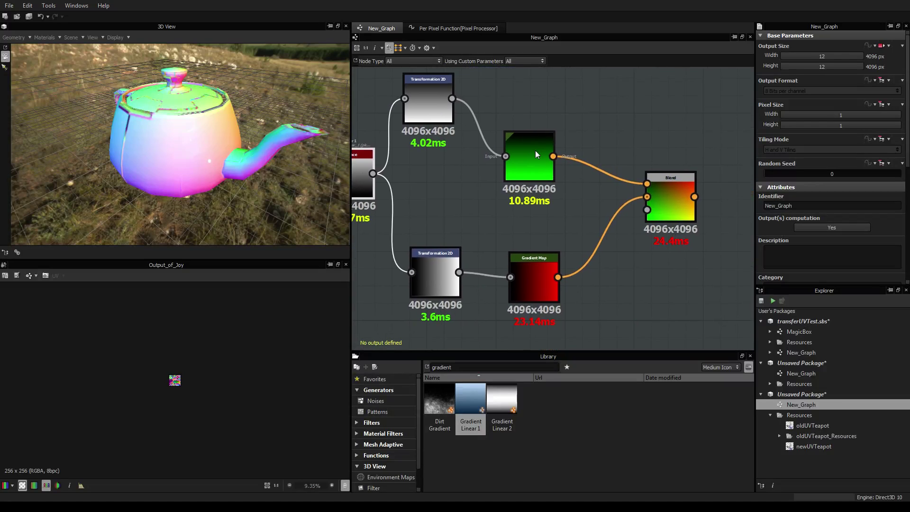
{"action": "scroll", "coordinate": [526, 166], "scroll_direction": "up", "scroll_amount": 3}
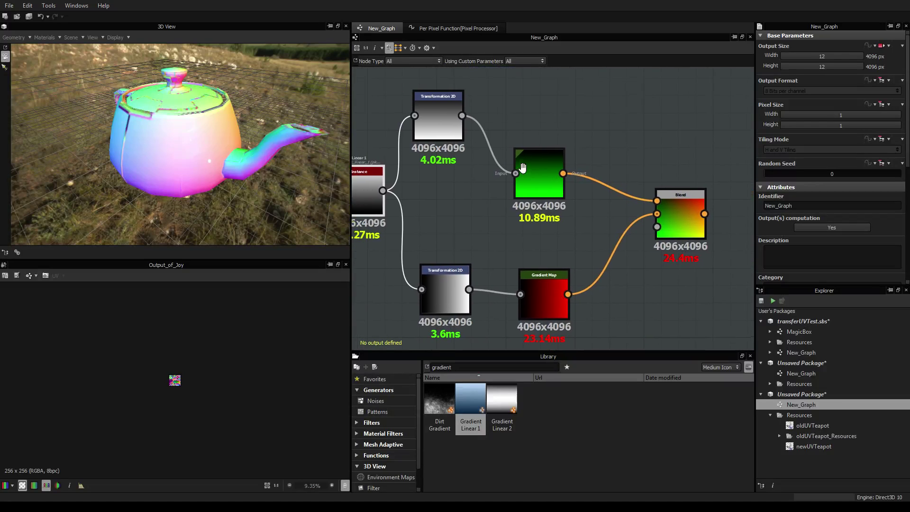
Inspect the green and red Gradient Map nodes, then show the Blend output in the 2D view
{"action": "left_click", "coordinate": [536, 167]}
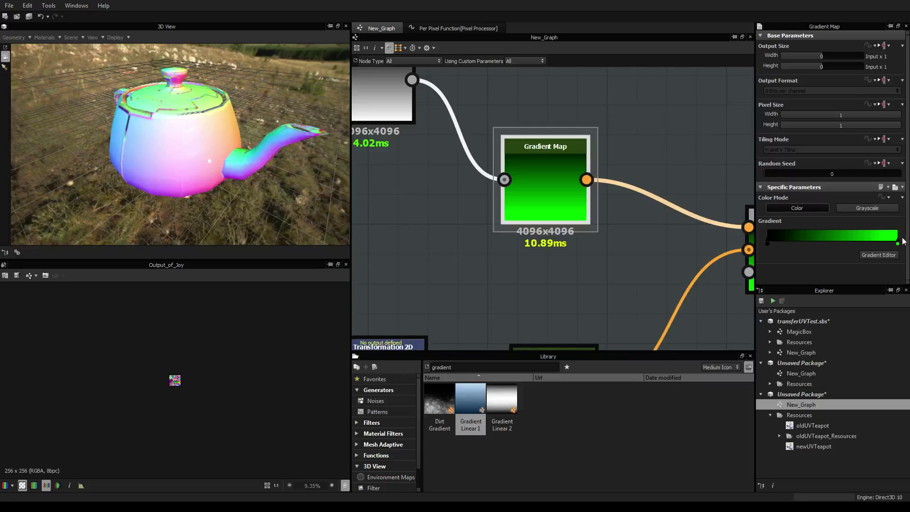
{"action": "middle_click_drag", "start_coordinate": [622, 302], "coordinate": [612, 192]}
{"action": "scroll", "coordinate": [612, 192], "scroll_direction": "down", "scroll_amount": 2}
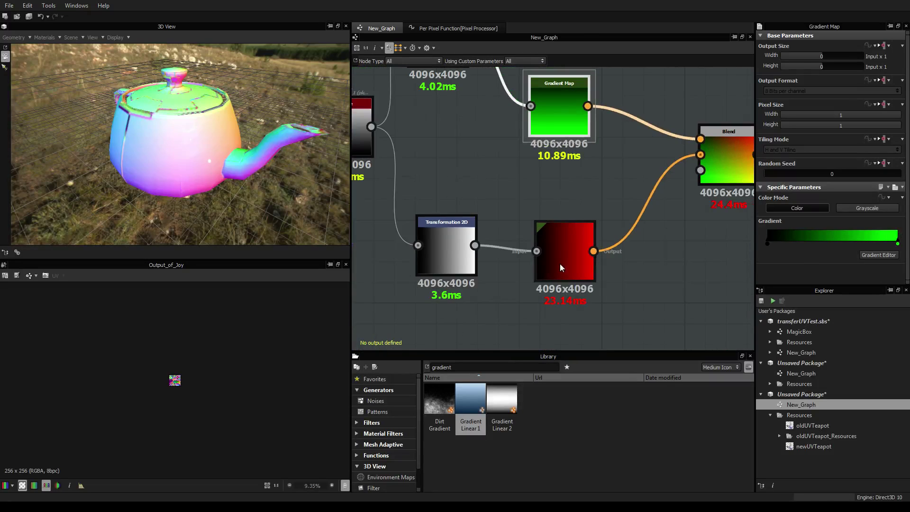
{"action": "left_click", "coordinate": [559, 263]}
{"action": "middle_click_drag", "start_coordinate": [683, 211], "coordinate": [625, 226]}
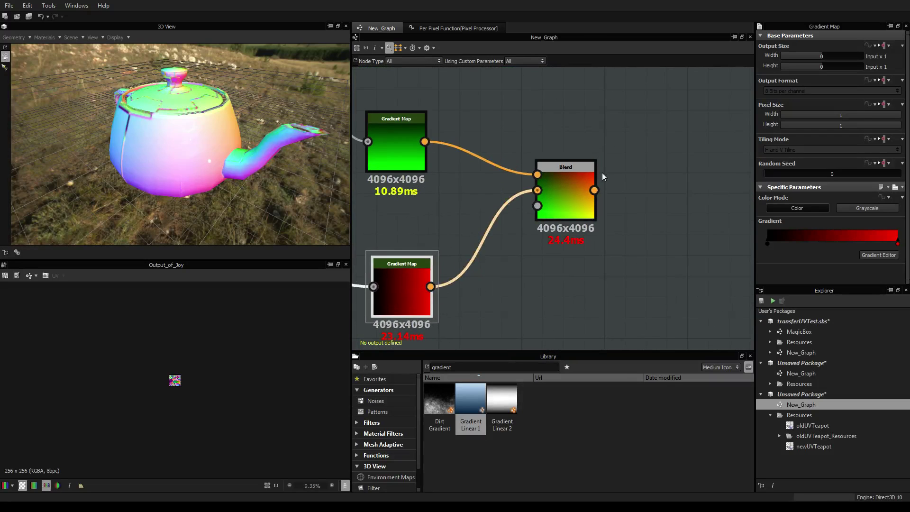
{"action": "scroll", "coordinate": [632, 144], "scroll_direction": "up", "scroll_amount": 4}
{"action": "left_click", "coordinate": [476, 229]}
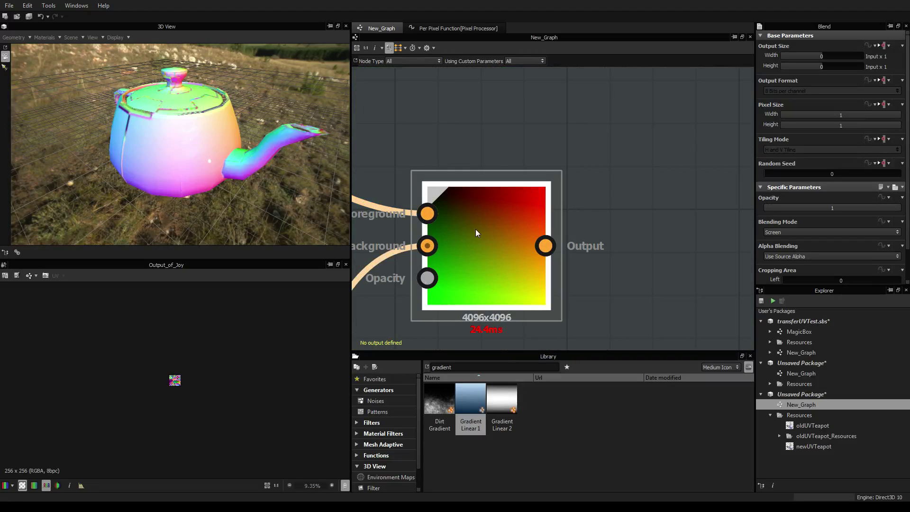
{"action": "double_click", "coordinate": [501, 290]}
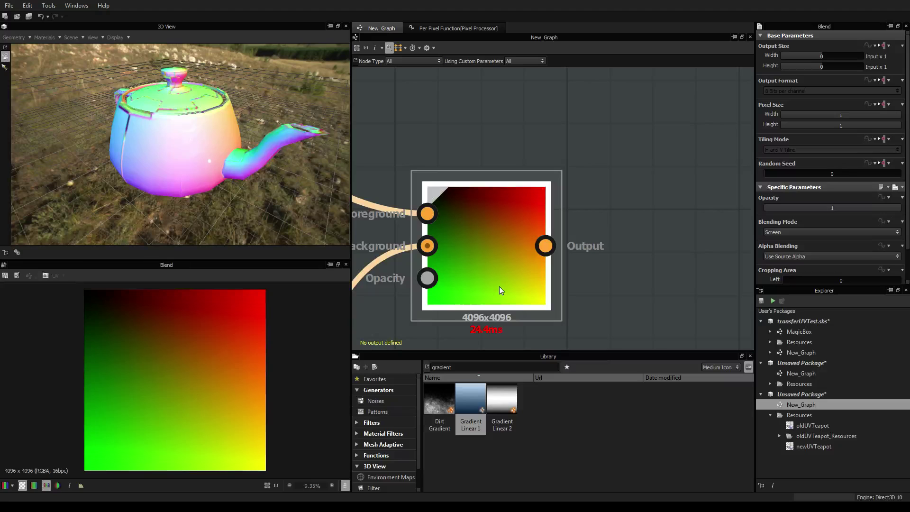
Check the red-green gradient on the teapot and save the Blend output as an image file
{"action": "scroll", "coordinate": [513, 263], "scroll_direction": "down", "scroll_amount": 5}
{"action": "scroll", "coordinate": [506, 209], "scroll_direction": "up", "scroll_amount": 5}
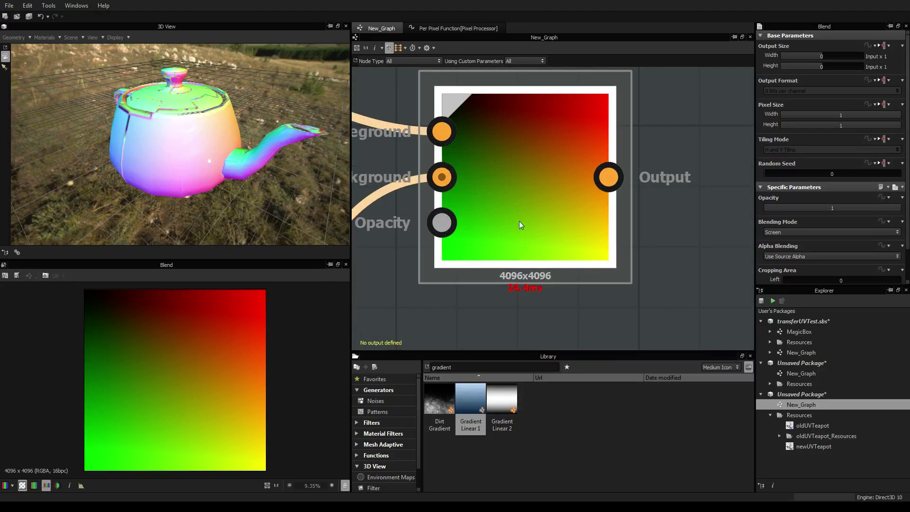
{"action": "scroll", "coordinate": [545, 266], "scroll_direction": "down", "scroll_amount": 3}
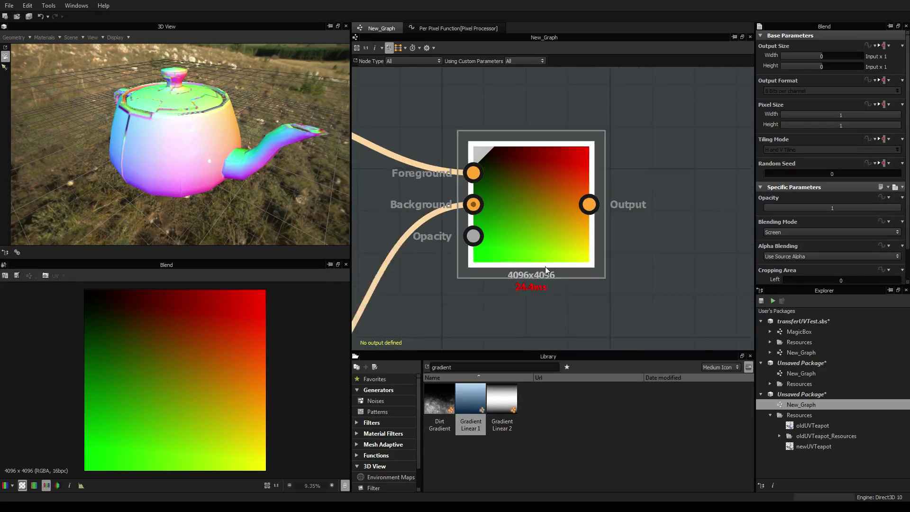
{"action": "scroll", "coordinate": [545, 266], "scroll_direction": "up", "scroll_amount": 1}
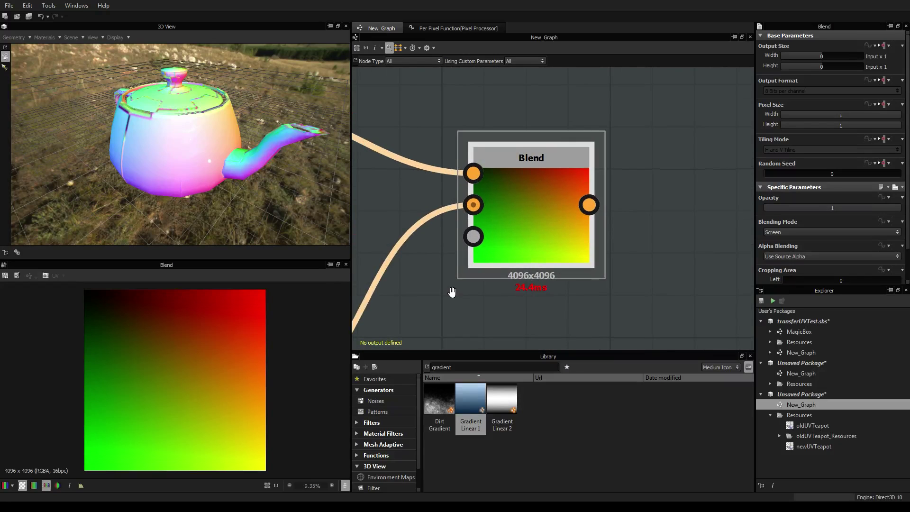
{"action": "scroll", "coordinate": [451, 292], "scroll_direction": "down", "scroll_amount": 2}
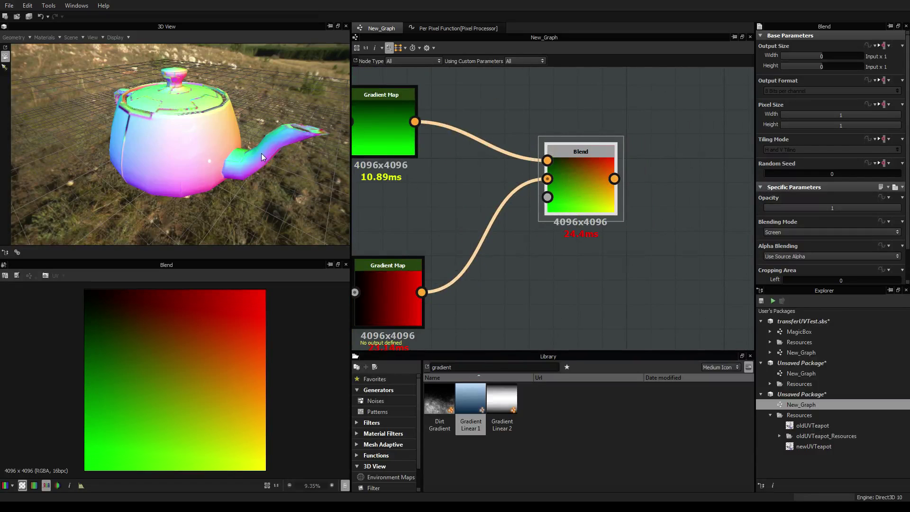
{"action": "left_click_drag", "start_coordinate": [261, 153], "coordinate": [195, 166]}
{"action": "scroll", "coordinate": [180, 170], "scroll_direction": "up", "scroll_amount": 5}
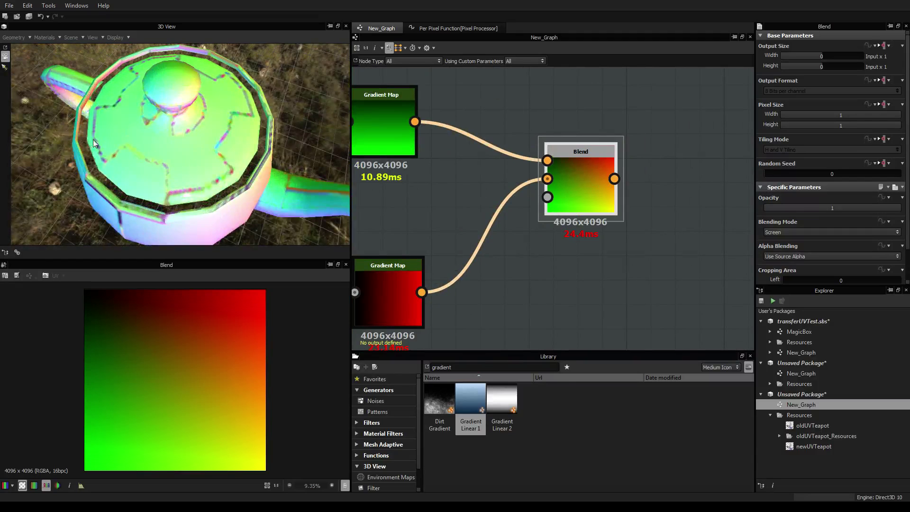
{"action": "scroll", "coordinate": [118, 152], "scroll_direction": "down", "scroll_amount": 5}
{"action": "left_click_drag", "start_coordinate": [142, 146], "coordinate": [161, 156]}
{"action": "scroll", "coordinate": [514, 252], "scroll_direction": "down", "scroll_amount": 4}
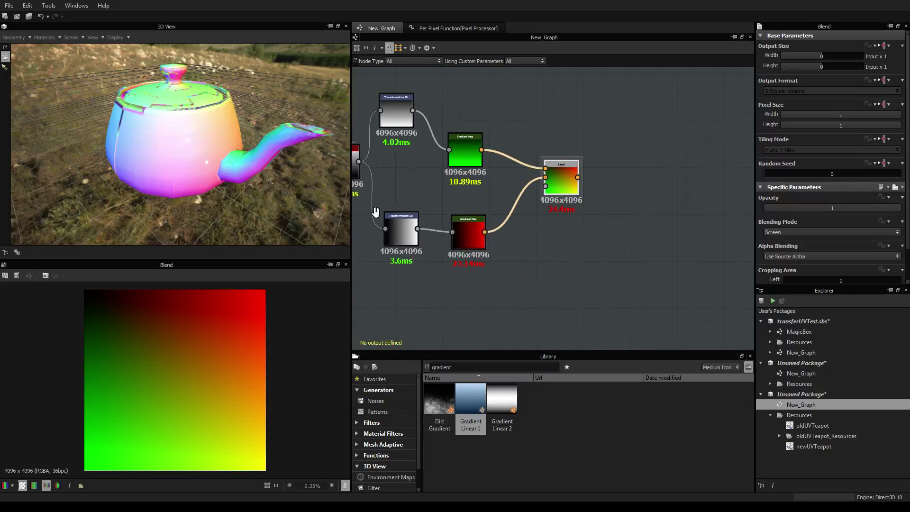
{"action": "middle_click_drag", "start_coordinate": [400, 200], "coordinate": [480, 213]}
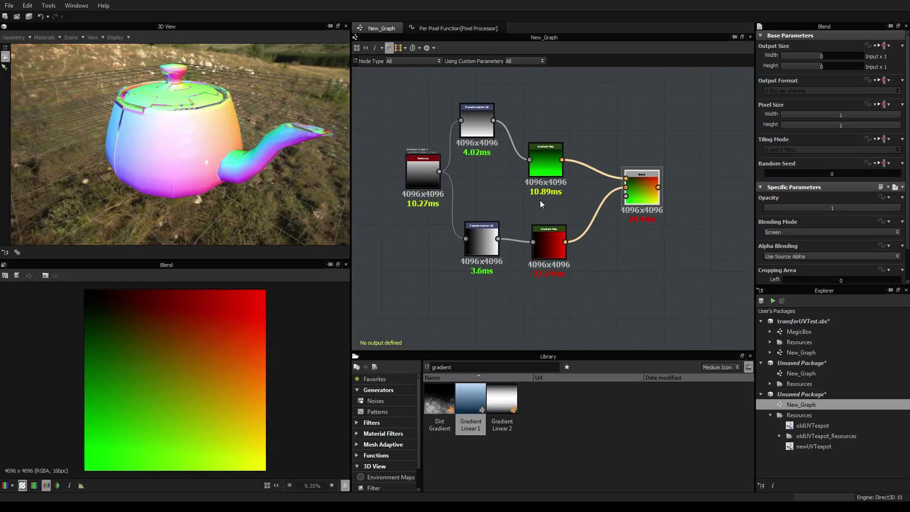
{"action": "left_click", "coordinate": [19, 277]}
Link the saved red-green gradient image into the package Resources as the Uvmap bitmap
{"action": "left_click_drag", "start_coordinate": [237, 417], "coordinate": [794, 417]}
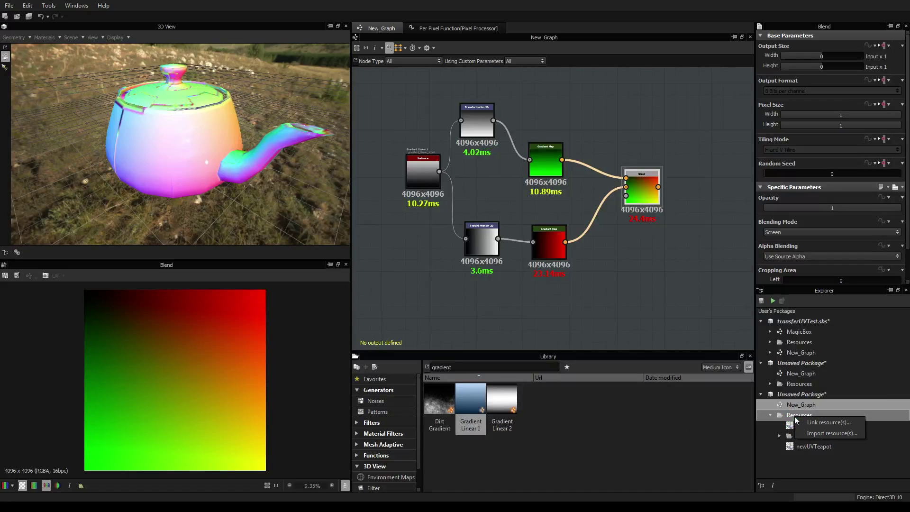
{"action": "left_click", "coordinate": [822, 422]}
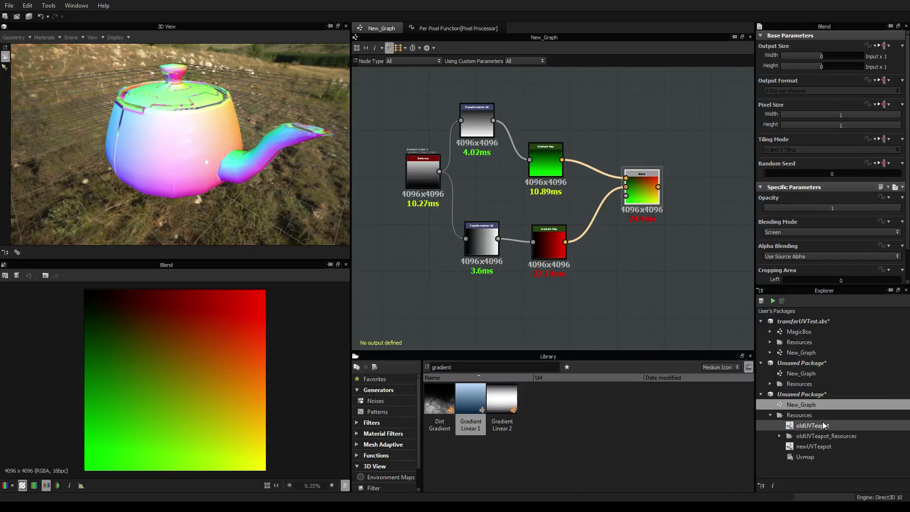
{"action": "left_click", "coordinate": [798, 456]}
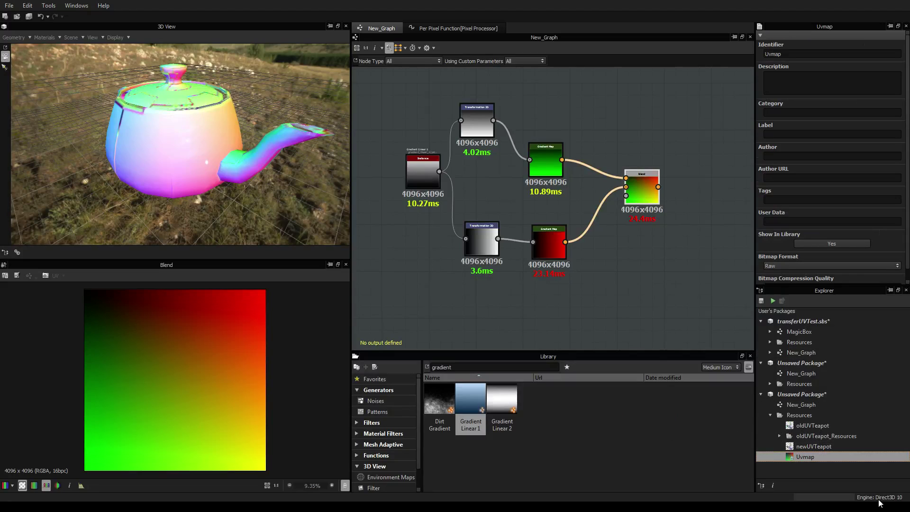
In the second unsaved package, add an empty magicBoxTuto graph with Relative To Parent size mode
{"action": "left_click", "coordinate": [798, 394]}
{"action": "right_click", "coordinate": [798, 393]}
{"action": "mouse_move", "coordinate": [846, 218]}
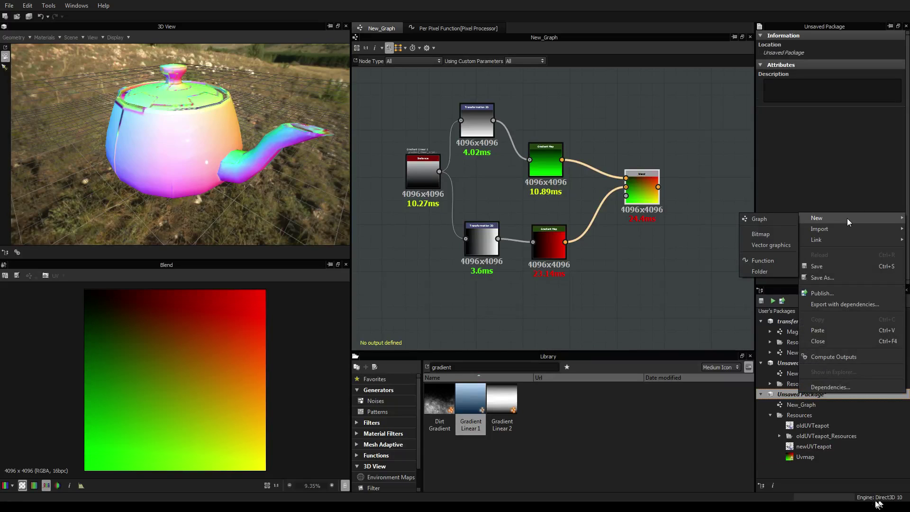
{"action": "left_click", "coordinate": [759, 219]}
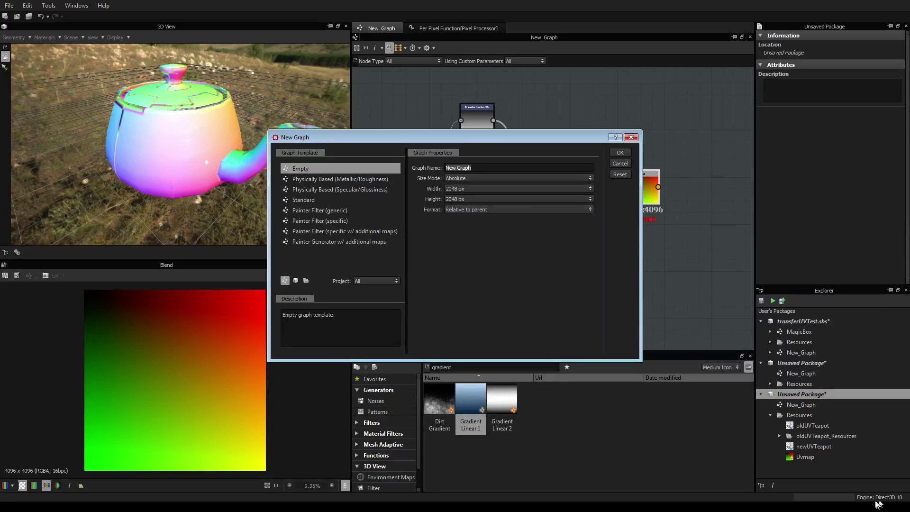
{"action": "type", "text": "magixBoxTutot"}
{"action": "key", "text": "Delete"}
{"action": "type", "text": "c"}
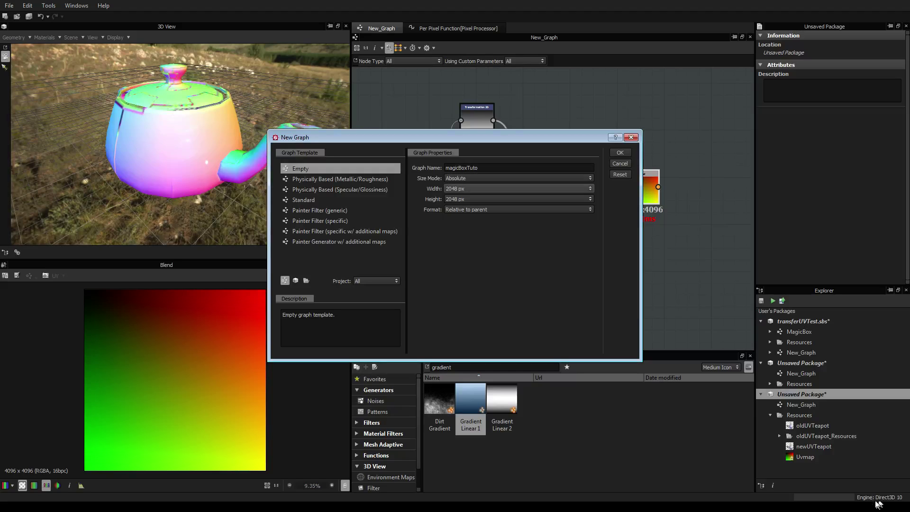
{"action": "key", "text": "Tab"}
{"action": "key", "text": "alt+Down"}
{"action": "key", "text": "Down"}
{"action": "key", "text": "Down"}
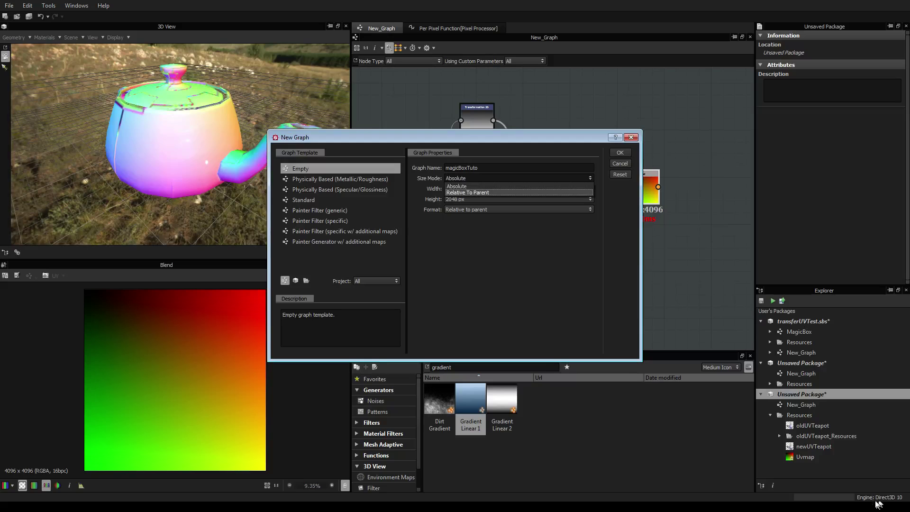
{"action": "key", "text": "Return"}
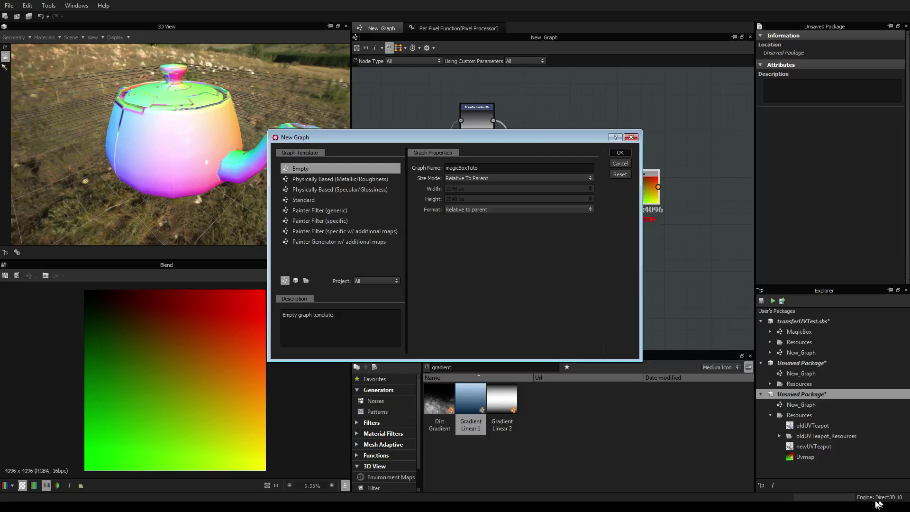
{"action": "left_click", "coordinate": [620, 152]}
Add an output node and set its identifier to transferredMap
{"action": "right_click", "coordinate": [571, 195]}
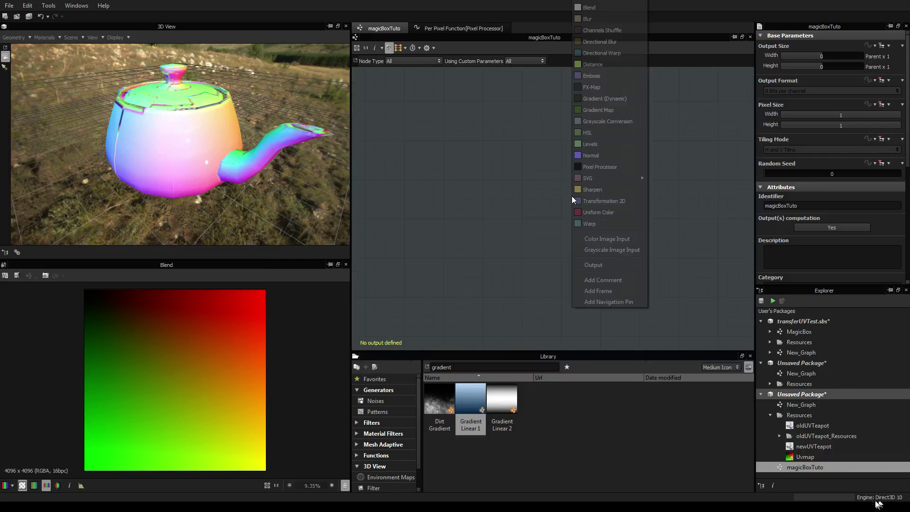
{"action": "left_click", "coordinate": [591, 266]}
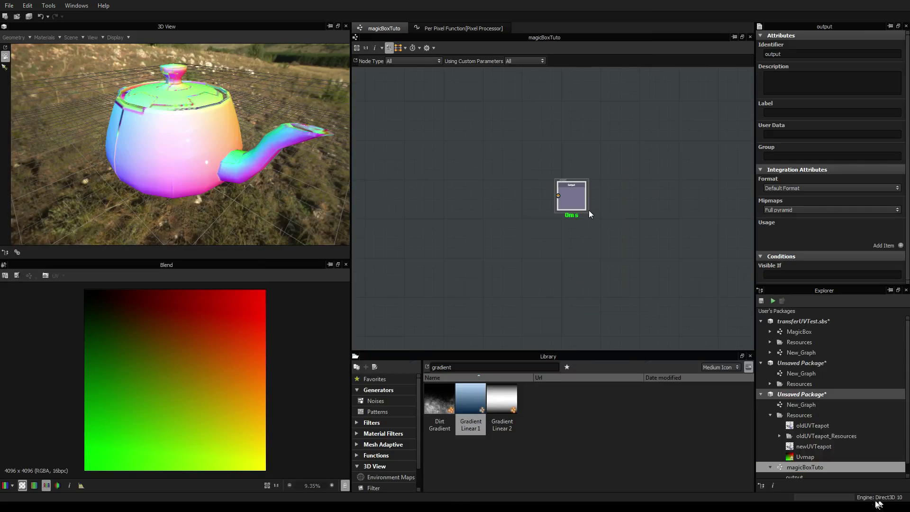
{"action": "double_click", "coordinate": [800, 53]}
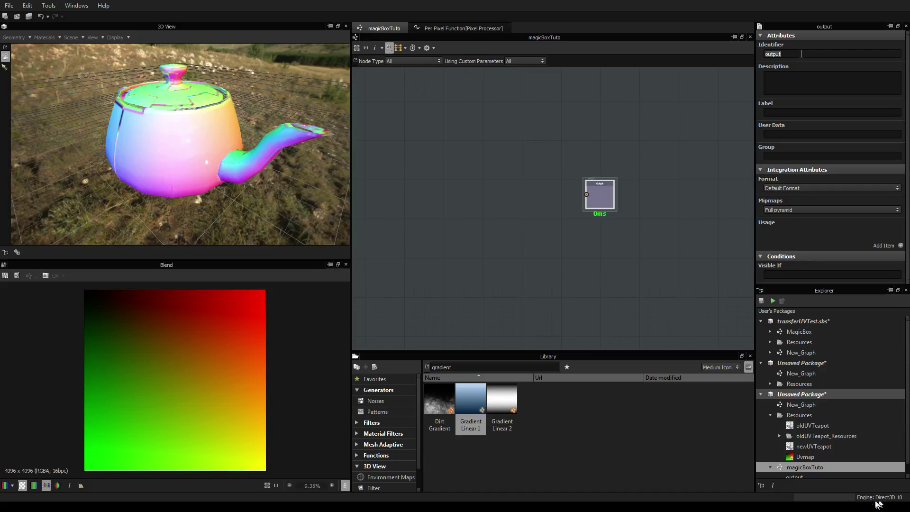
{"action": "type", "text": "b"}
{"action": "type", "text": "tr"}
{"action": "type", "text": "ansferr"}
{"action": "type", "text": "edmap_"}
{"action": "key", "text": "BackSpace"}
{"action": "key", "text": "BackSpace"}
{"action": "type", "text": "Map"}
Copy the transferredMap identifier into the output's Label field so it reads transferred Map
{"action": "double_click", "coordinate": [799, 55]}
{"action": "key", "text": "ctrl+c"}
{"action": "left_click", "coordinate": [787, 113]}
{"action": "key", "text": "ctrl+v"}
{"action": "key", "text": "Return"}
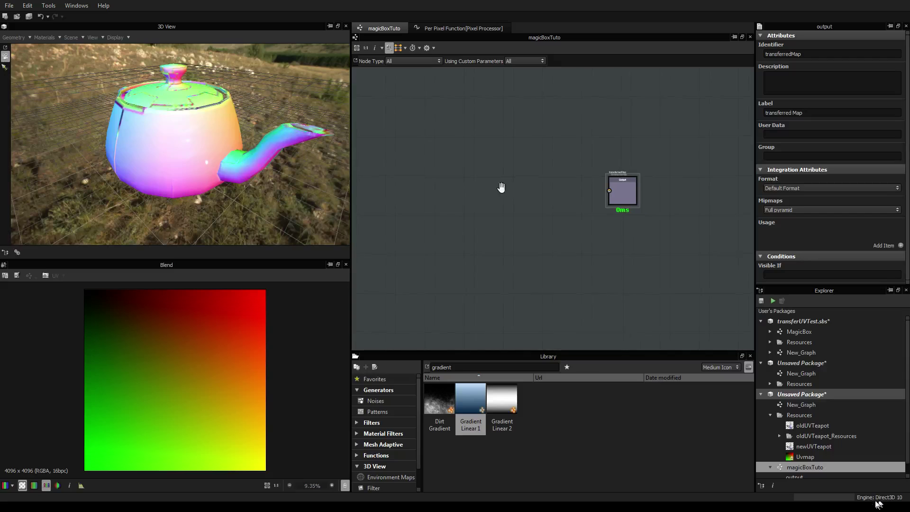
Add an image input node and a grayscale image input node below it
{"action": "right_click", "coordinate": [469, 169]}
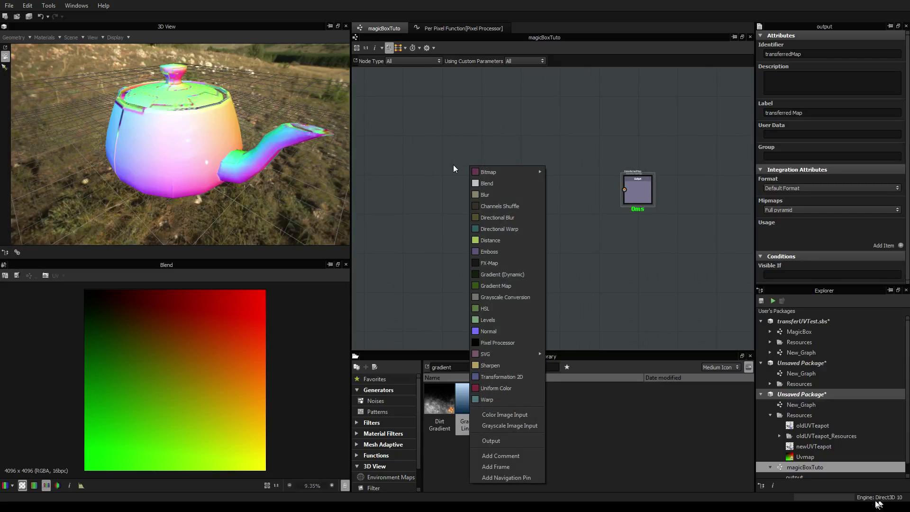
{"action": "left_click", "coordinate": [510, 141]}
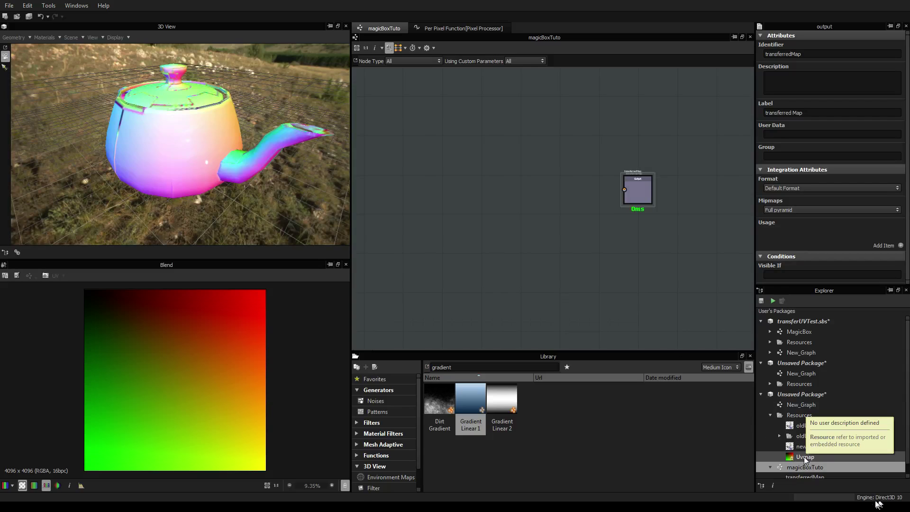
{"action": "middle_click_drag", "start_coordinate": [547, 191], "coordinate": [497, 166]}
{"action": "right_click", "coordinate": [496, 166]}
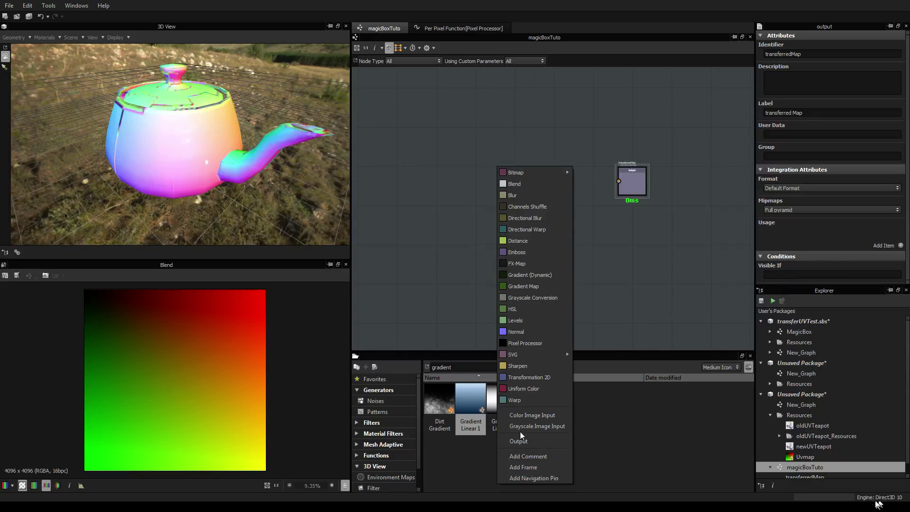
{"action": "left_click", "coordinate": [537, 421]}
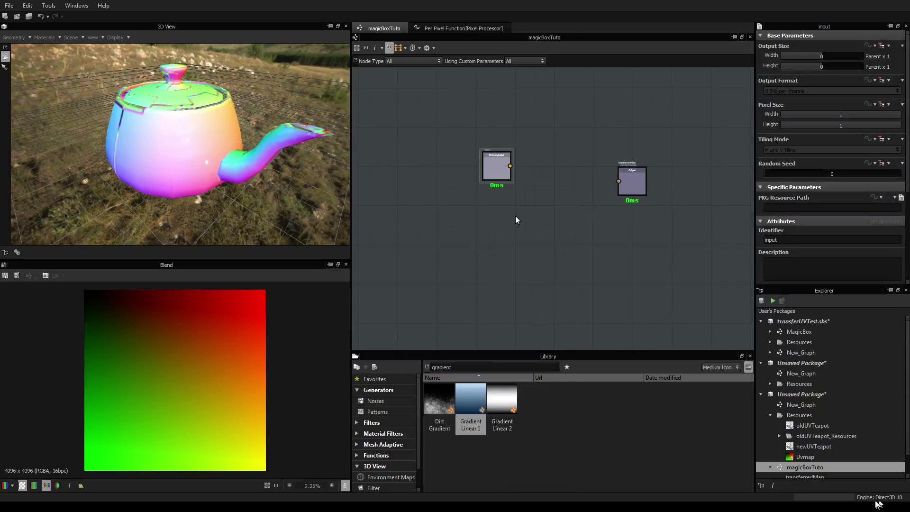
{"action": "right_click", "coordinate": [516, 219]}
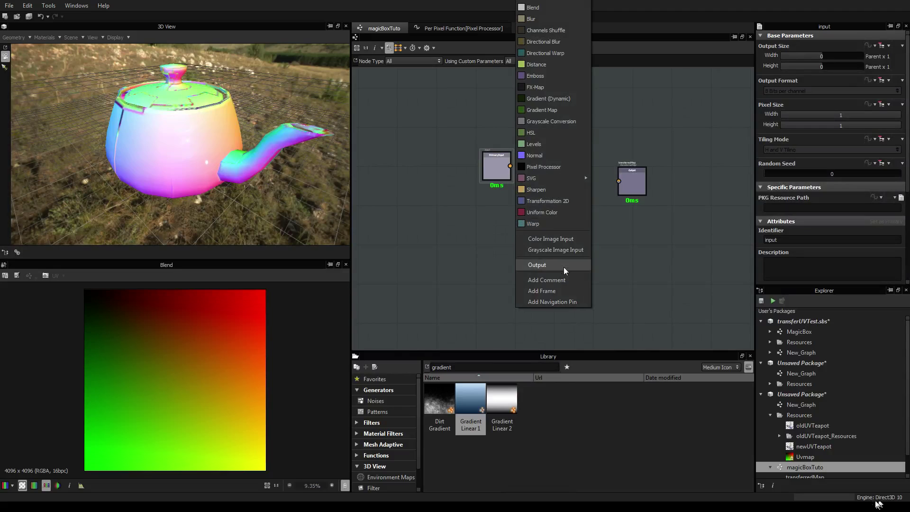
{"action": "left_click", "coordinate": [571, 249]}
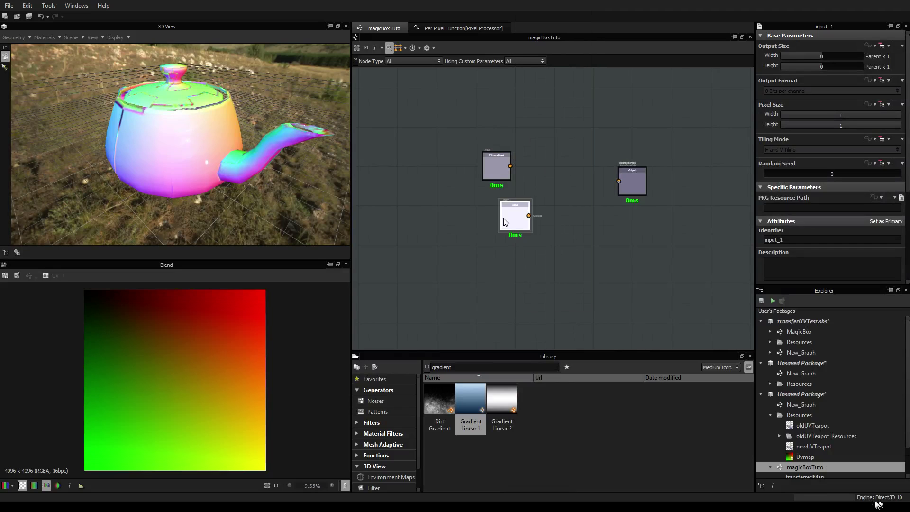
{"action": "left_click_drag", "start_coordinate": [509, 216], "coordinate": [509, 237]}
{"action": "double_click", "coordinate": [511, 233]}
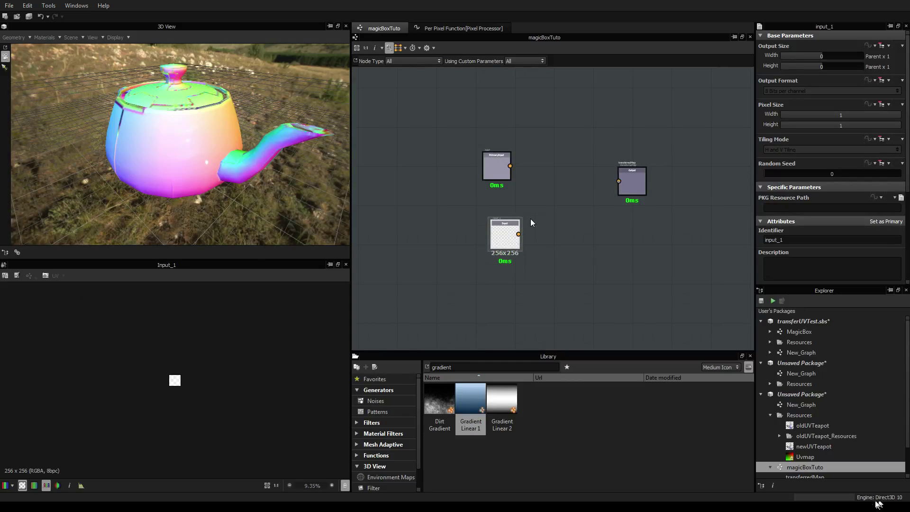
{"action": "middle_click_drag", "start_coordinate": [532, 223], "coordinate": [522, 226]}
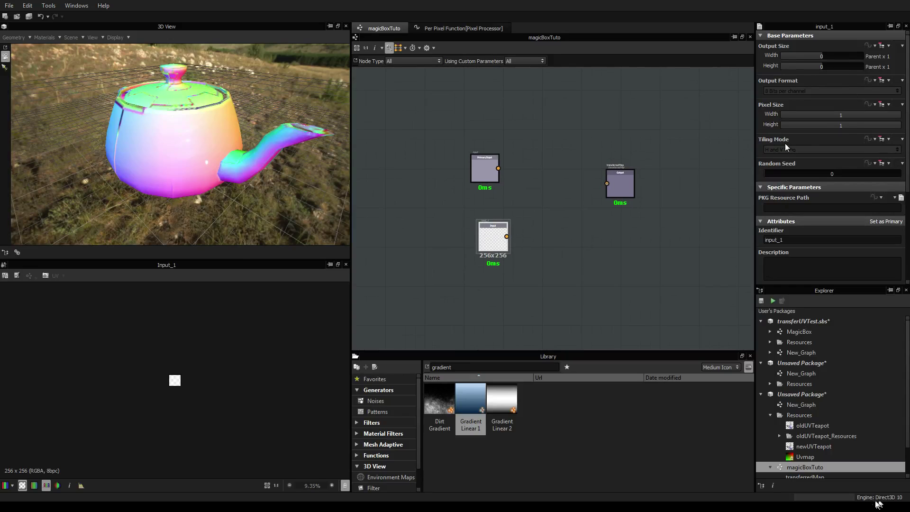
{"action": "scroll", "coordinate": [794, 231], "scroll_direction": "down", "scroll_amount": 2}
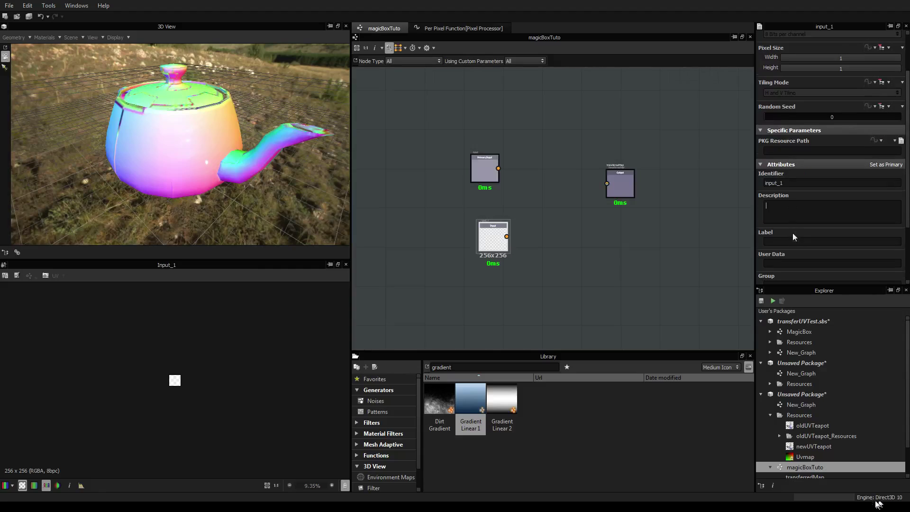
Set the grayscale input's identifier and label to tranferredUVs
{"action": "double_click", "coordinate": [795, 184]}
{"action": "type", "text": "tranferredUVs"}
{"action": "double_click", "coordinate": [778, 182]}
{"action": "key", "text": "ctrl+c"}
{"action": "left_click", "coordinate": [788, 242]}
{"action": "key", "text": "ctrl+v"}
Rename the upper input to identifier oldMap with label Old map
{"action": "left_click", "coordinate": [479, 170]}
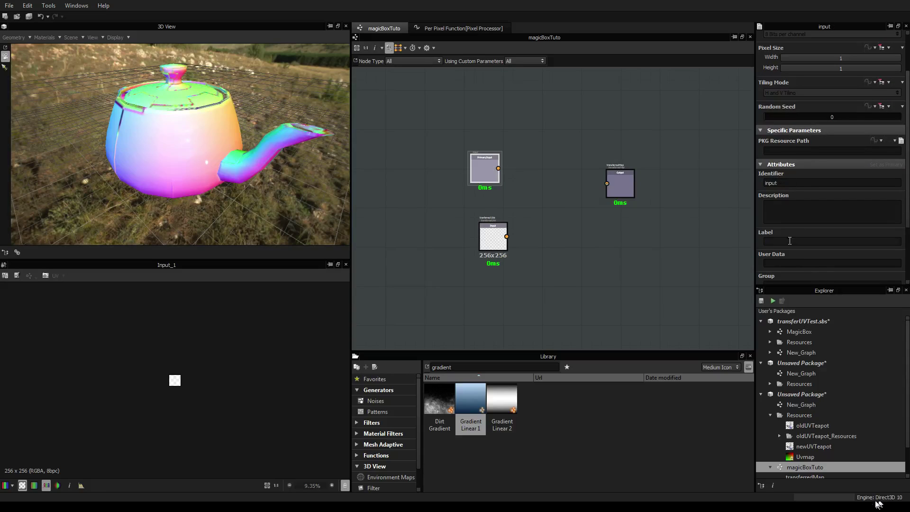
{"action": "double_click", "coordinate": [787, 183]}
{"action": "type", "text": "oldMap"}
{"action": "type", "text": "Old"}
{"action": "type", "text": " map"}
{"action": "key", "text": "Return"}
{"action": "left_click_drag", "start_coordinate": [488, 237], "coordinate": [483, 228]}
Add a Pixel Processor and wire Old map and tranferredUVs into Input Images 0 and 1
{"action": "right_click", "coordinate": [563, 223]}
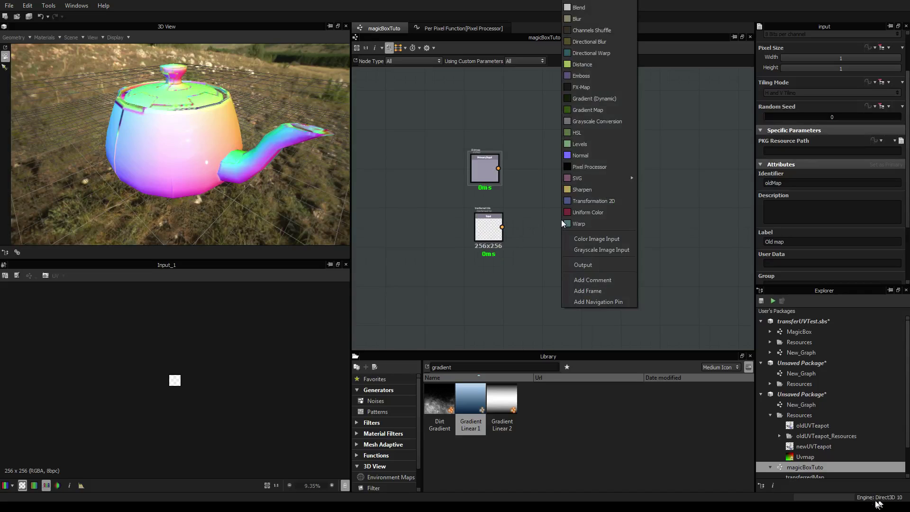
{"action": "left_click", "coordinate": [587, 167]}
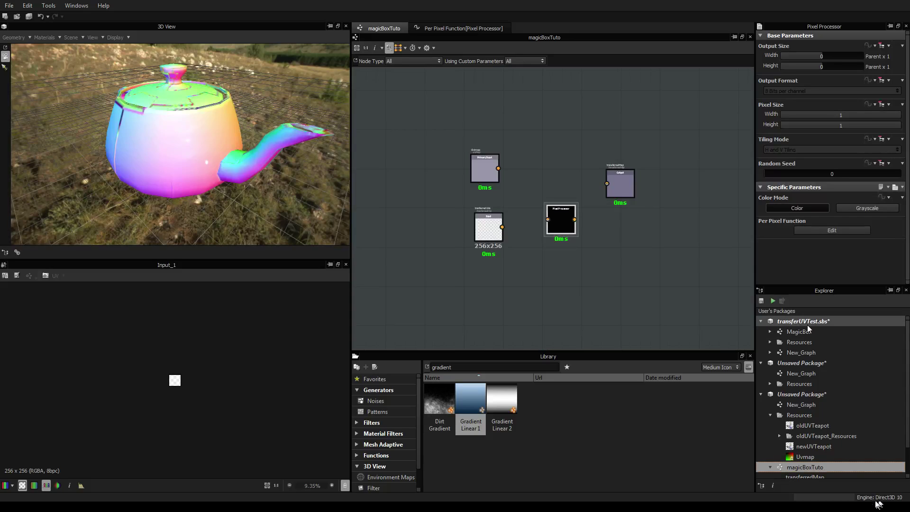
{"action": "left_click", "coordinate": [493, 174]}
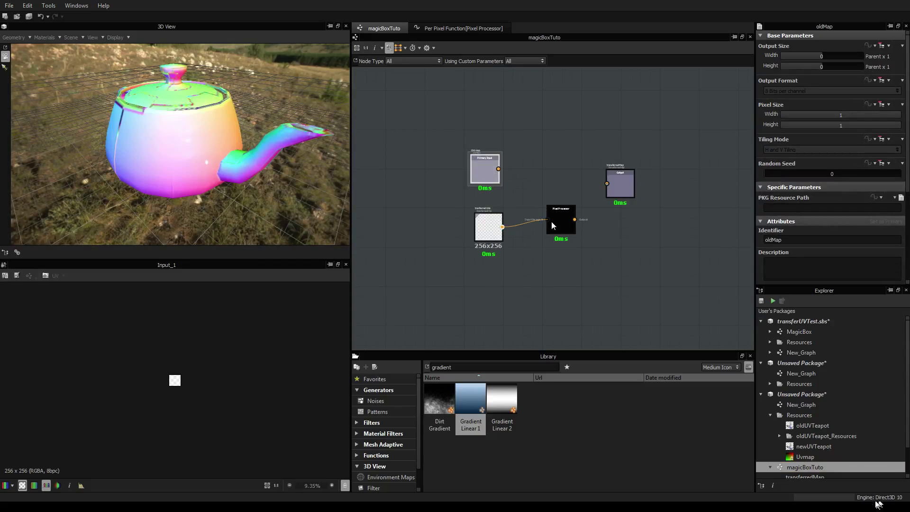
{"action": "mouse_move", "coordinate": [550, 221]}
{"action": "left_mouse_down"}
{"action": "mouse_move", "coordinate": [524, 242]}
{"action": "mouse_move", "coordinate": [497, 232]}
{"action": "mouse_move", "coordinate": [547, 217]}
{"action": "left_mouse_up"}
{"action": "left_click_drag", "start_coordinate": [498, 232], "coordinate": [547, 226]}
{"action": "left_click_drag", "start_coordinate": [498, 169], "coordinate": [547, 212]}
Connect the Pixel Processor's output to the transferred Map output node
{"action": "scroll", "coordinate": [548, 212], "scroll_direction": "up", "scroll_amount": 4}
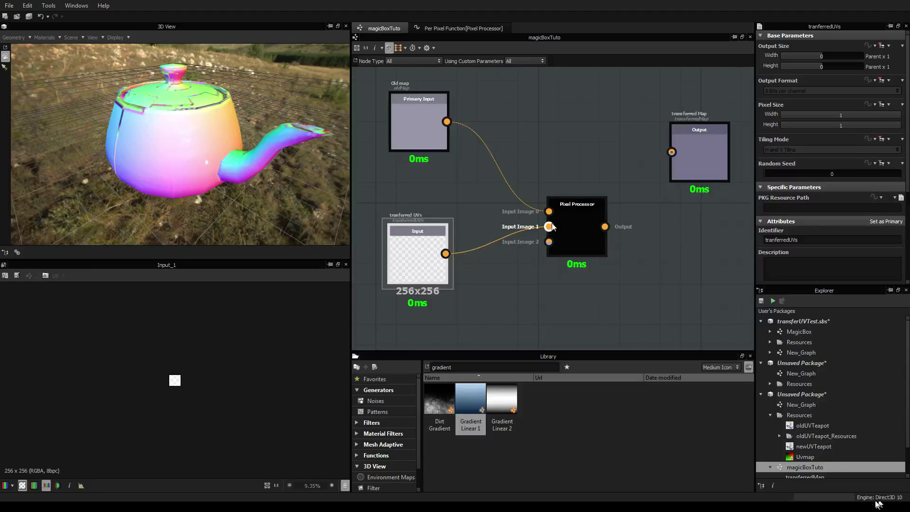
{"action": "left_click_drag", "start_coordinate": [608, 226], "coordinate": [673, 151]}
{"action": "left_click_drag", "start_coordinate": [575, 228], "coordinate": [567, 226]}
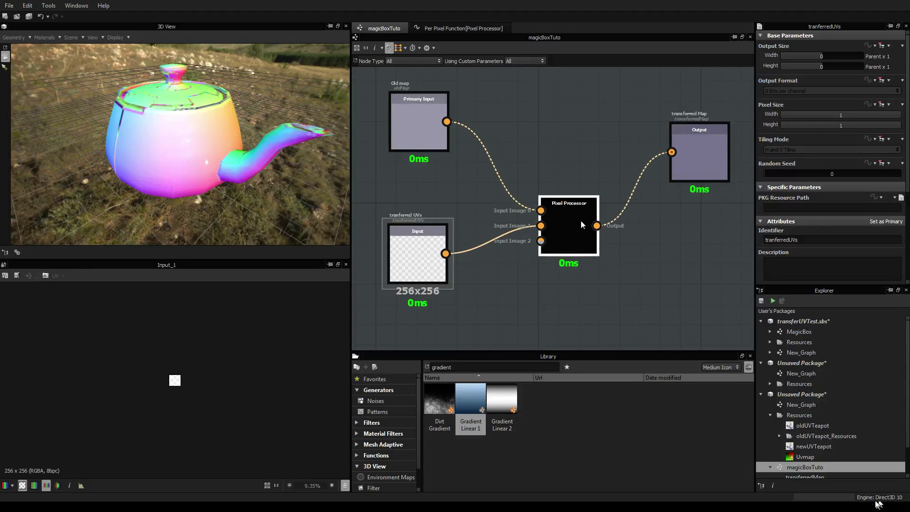
{"action": "middle_click_drag", "start_coordinate": [579, 273], "coordinate": [566, 214]}
{"action": "scroll", "coordinate": [549, 233], "scroll_direction": "down", "scroll_amount": 1}
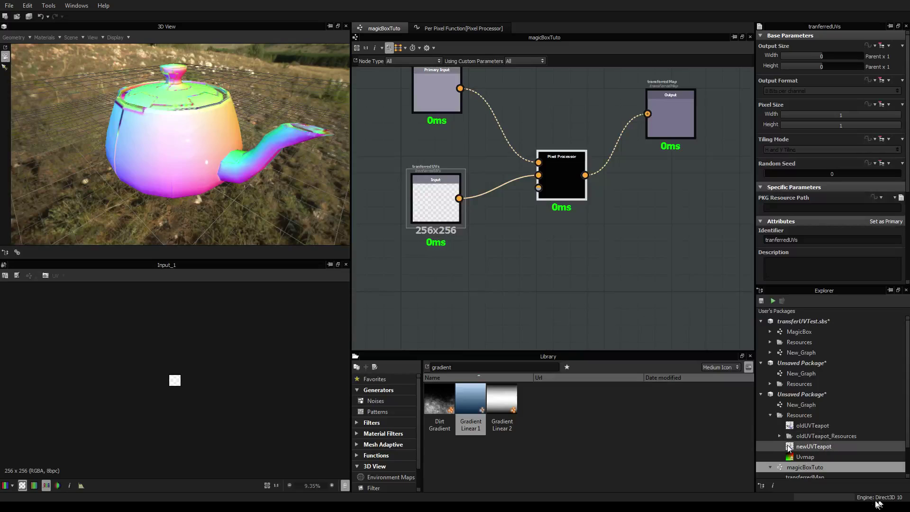
Preview the Uvmap gradient in the 2D view, then bring up the oldUVTeapot mesh resource's options
{"action": "left_click", "coordinate": [806, 456]}
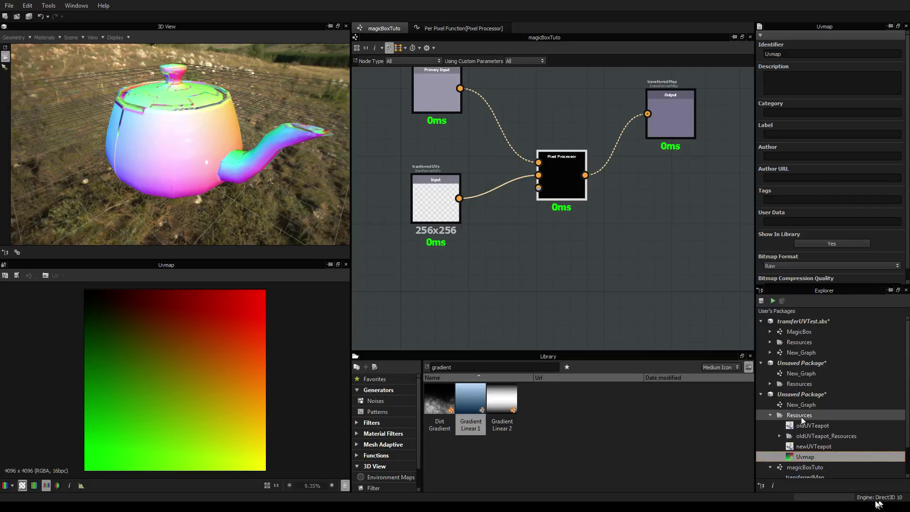
{"action": "left_click", "coordinate": [812, 426]}
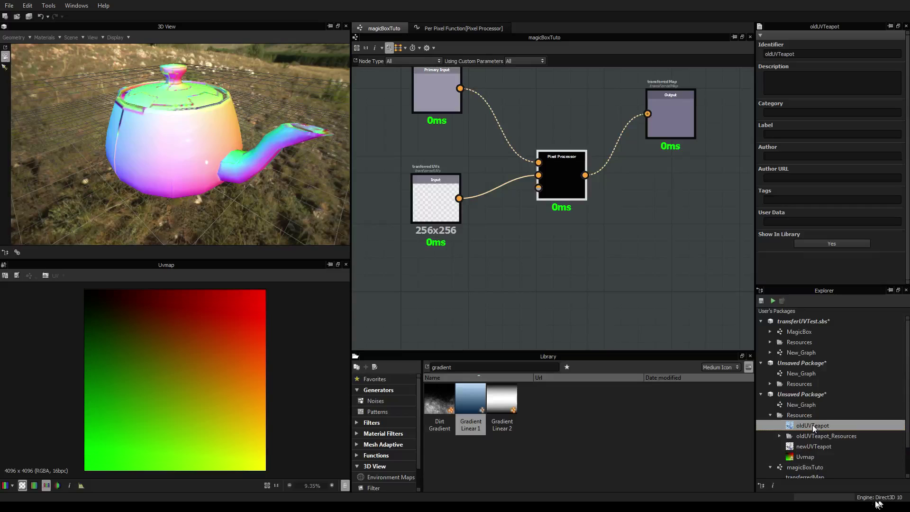
{"action": "right_click", "coordinate": [812, 424]}
Start baking on newUVTeapot, replacing the default bakers with a Transferred Texture from Mesh baker
{"action": "left_click", "coordinate": [813, 445]}
{"action": "right_click", "coordinate": [813, 445]}
{"action": "left_click", "coordinate": [855, 437]}
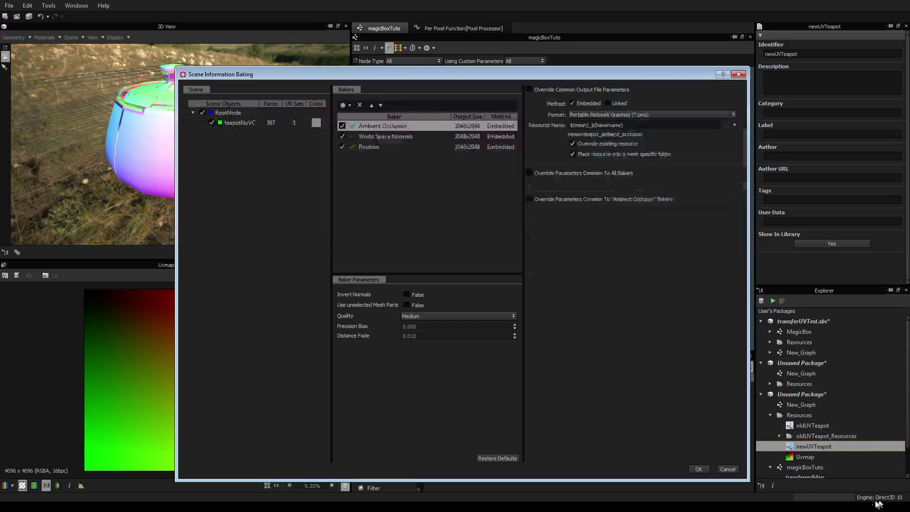
{"action": "left_click", "coordinate": [359, 104]}
{"action": "left_click", "coordinate": [360, 104]}
{"action": "left_click", "coordinate": [360, 104]}
{"action": "left_click", "coordinate": [344, 105]}
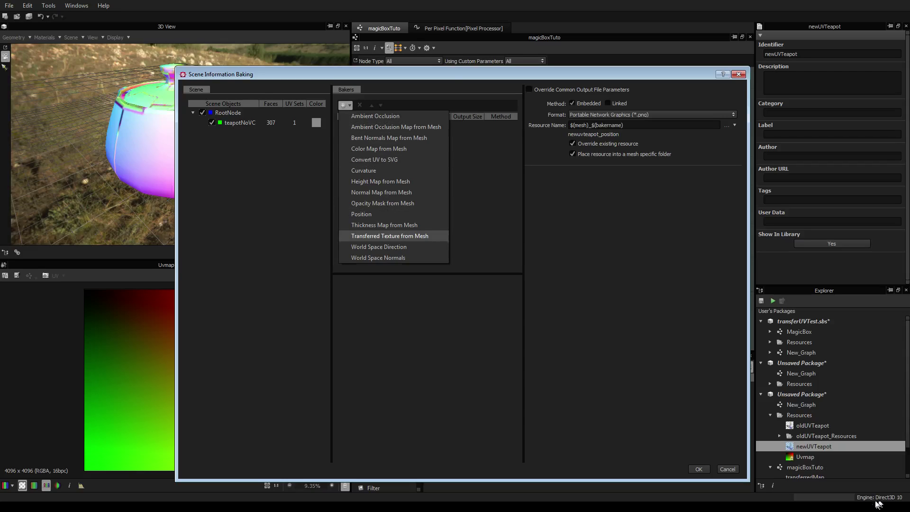
{"action": "left_click", "coordinate": [390, 236]}
Use the Uvmap package image as texture file and oldUVTeapot as high definition mesh
{"action": "left_click", "coordinate": [508, 294]}
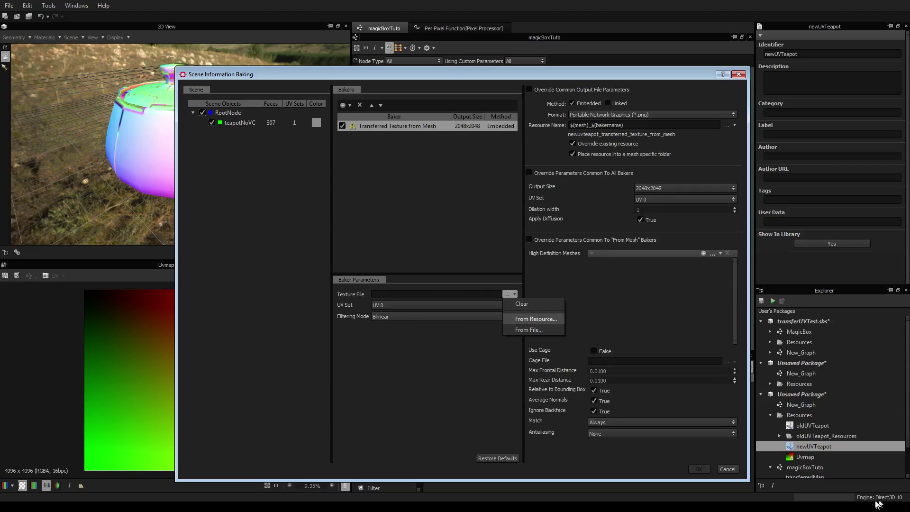
{"action": "left_click", "coordinate": [535, 318]}
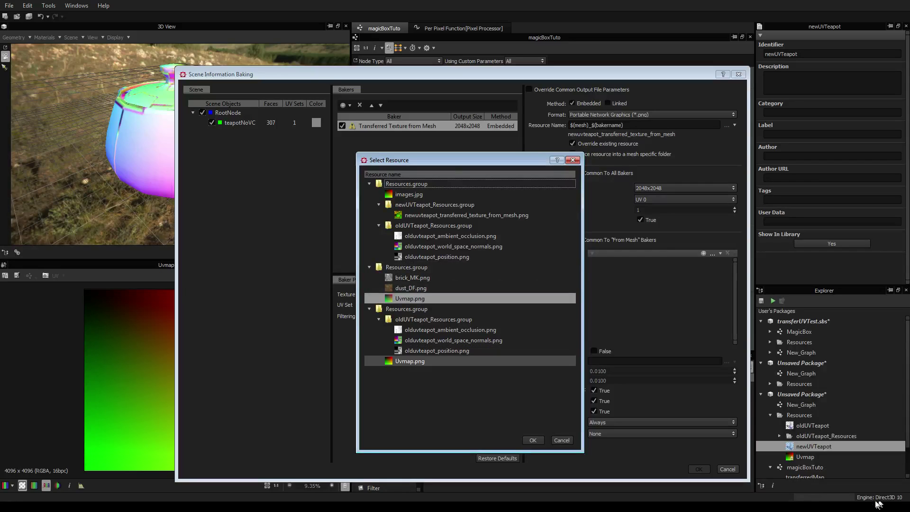
{"action": "double_click", "coordinate": [410, 361]}
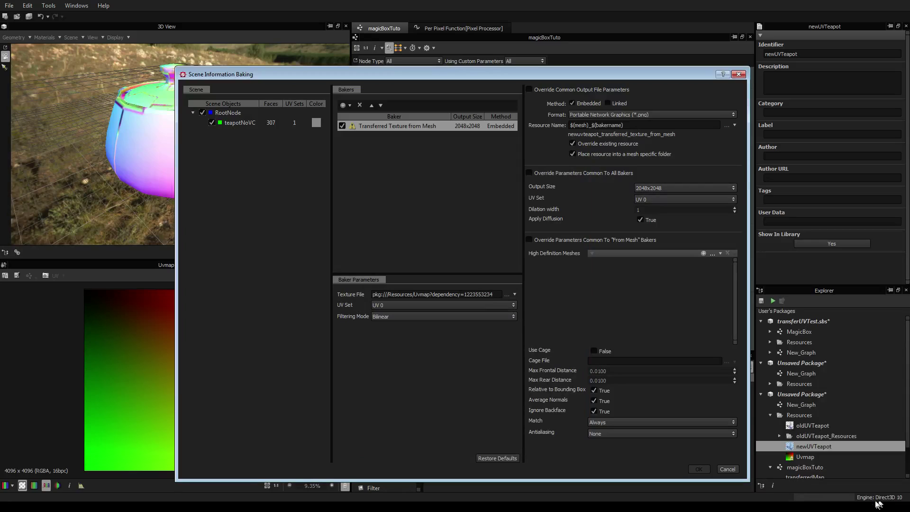
{"action": "left_click", "coordinate": [703, 253]}
{"action": "left_click", "coordinate": [707, 265]}
{"action": "left_click", "coordinate": [733, 287]}
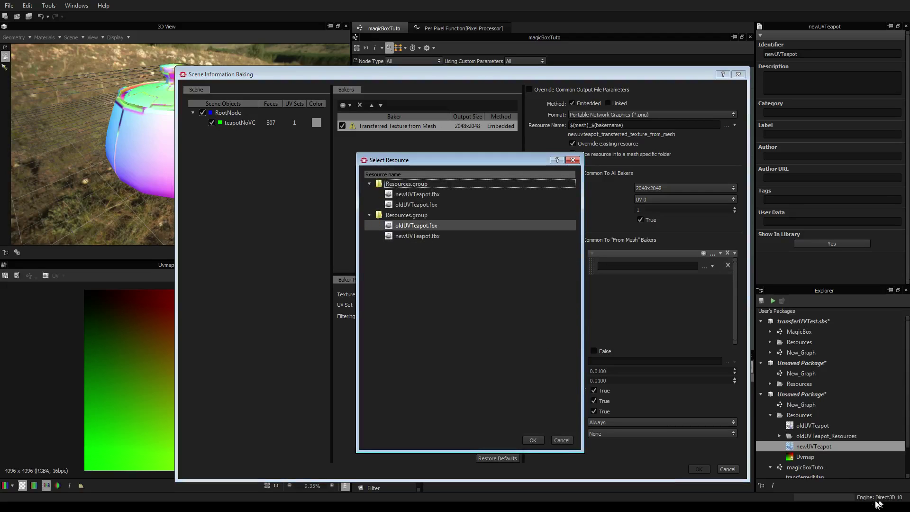
{"action": "key", "text": "Return"}
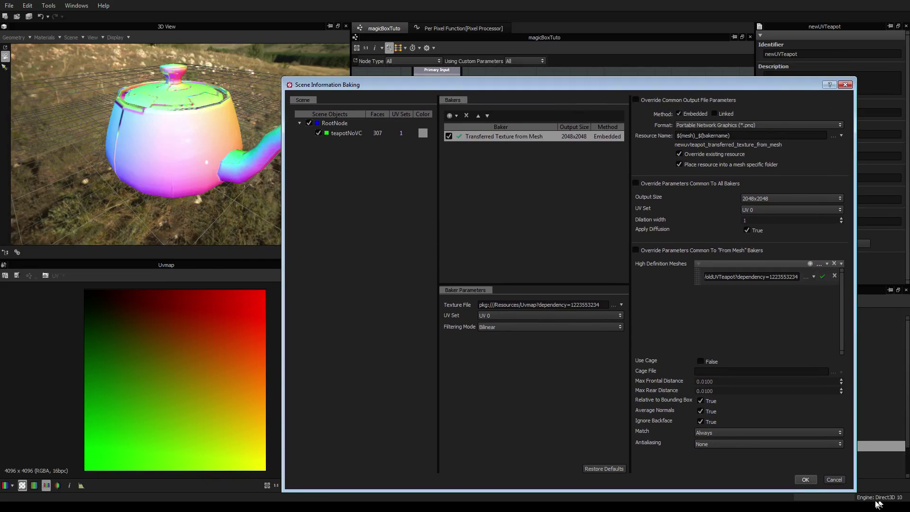
Set the bake output size to 4096x4096 and start the bake
{"action": "left_click", "coordinate": [791, 198]}
{"action": "key", "text": "Down"}
{"action": "key", "text": "Return"}
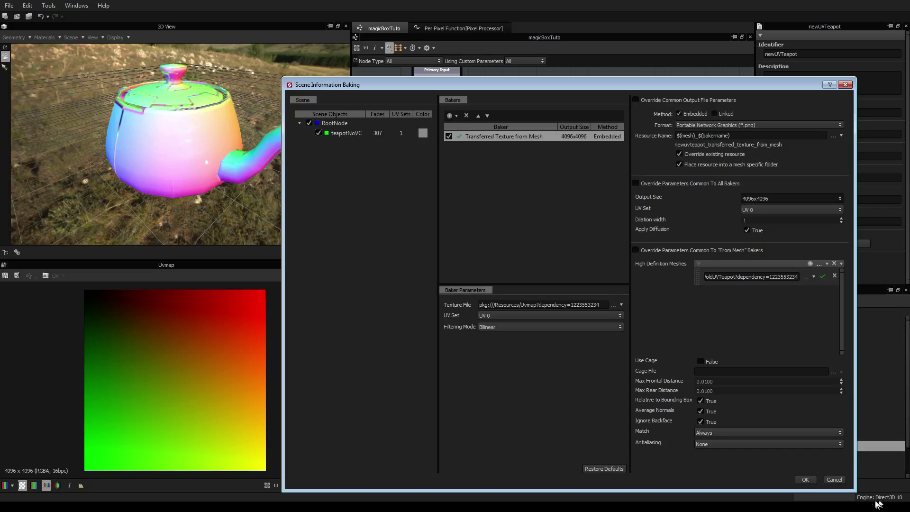
{"action": "left_click", "coordinate": [805, 480]}
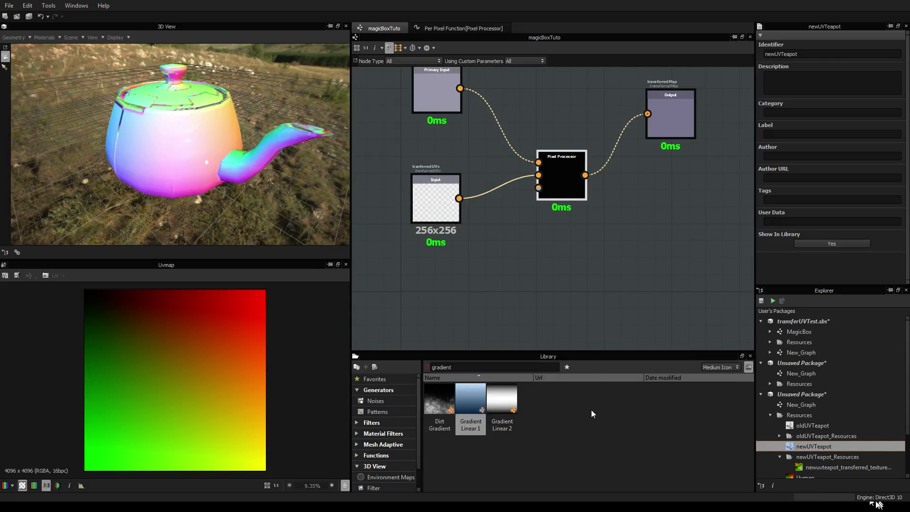
{"action": "scroll", "coordinate": [798, 442], "scroll_direction": "down", "scroll_amount": 2}
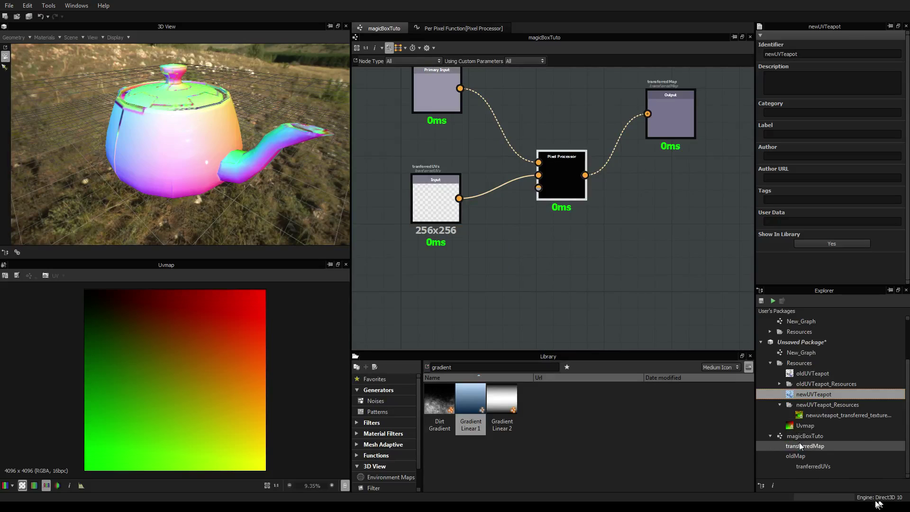
{"action": "double_click", "coordinate": [815, 416]}
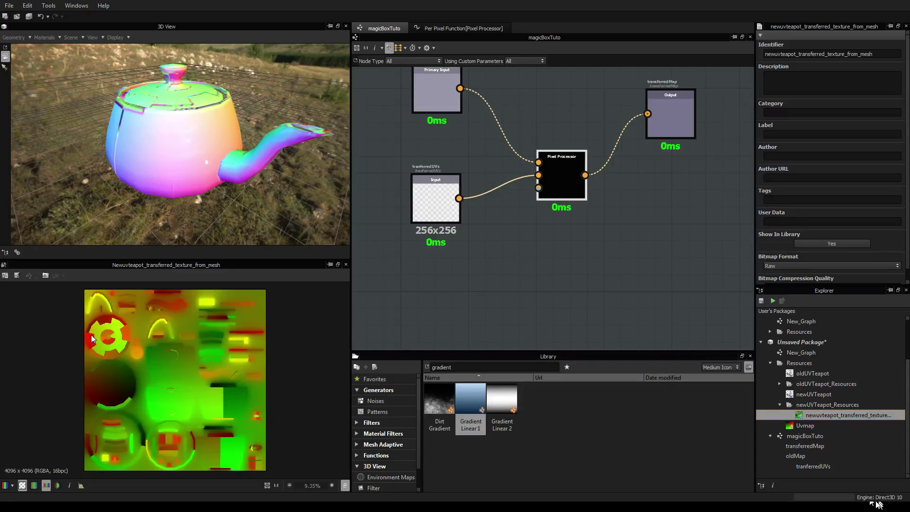
{"action": "scroll", "coordinate": [208, 392], "scroll_direction": "up", "scroll_amount": 2}
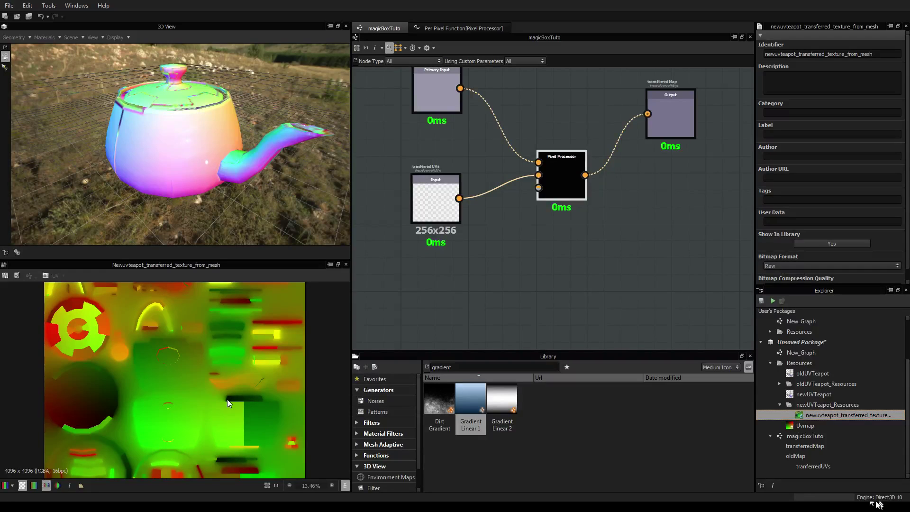
{"action": "left_click", "coordinate": [804, 425]}
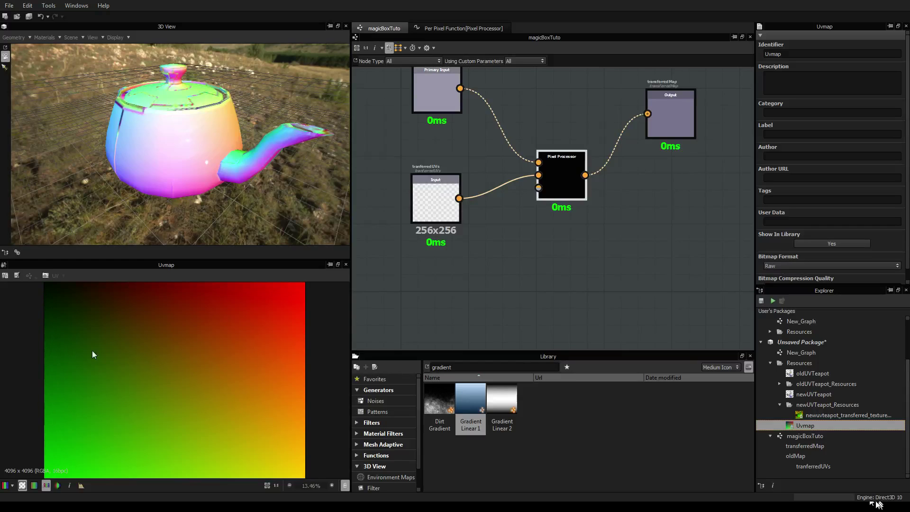
{"action": "left_click", "coordinate": [850, 415]}
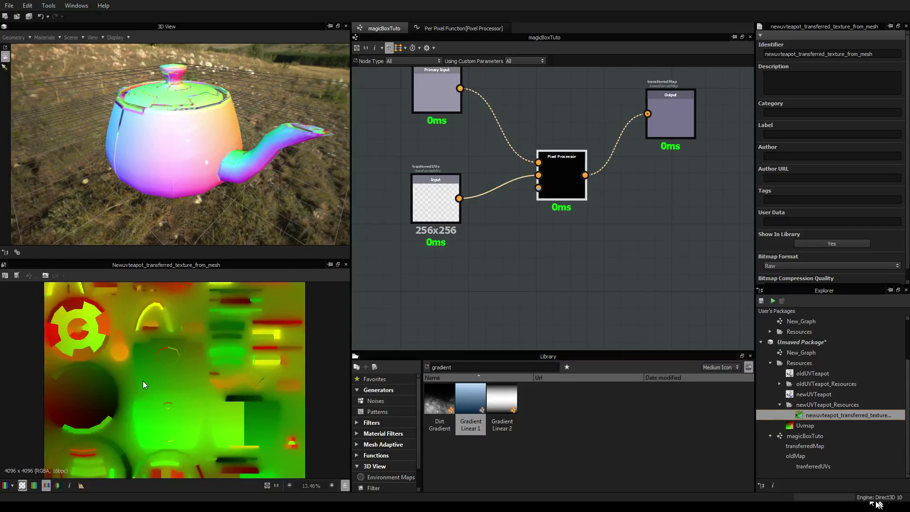
{"action": "scroll", "coordinate": [143, 380], "scroll_direction": "down", "scroll_amount": 1}
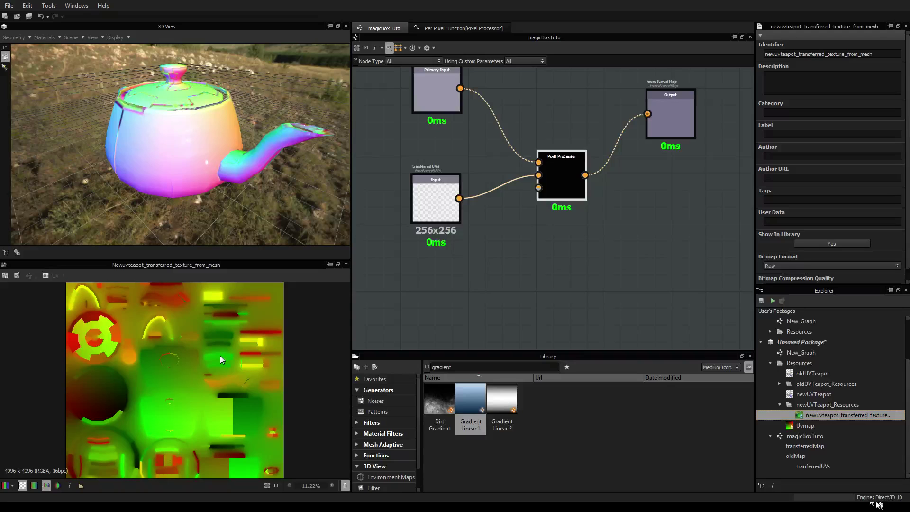
{"action": "scroll", "coordinate": [254, 352], "scroll_direction": "up", "scroll_amount": 3}
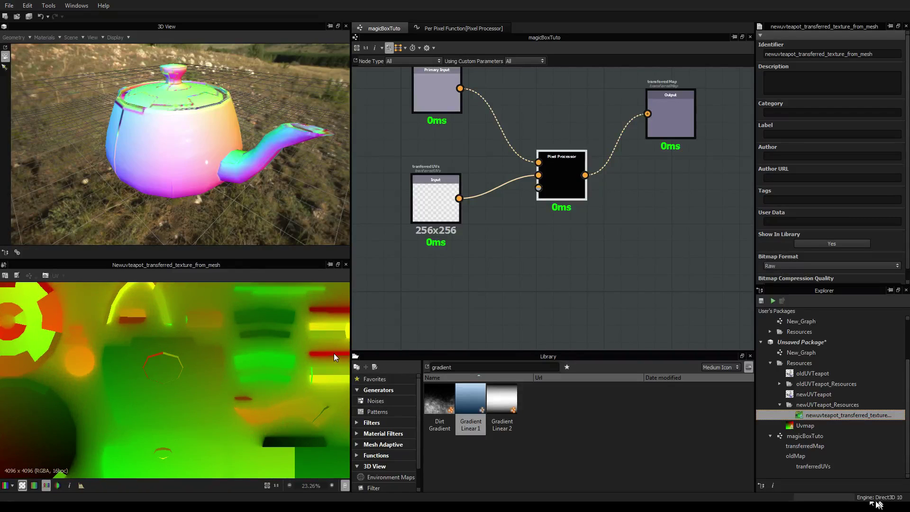
{"action": "double_click", "coordinate": [807, 426]}
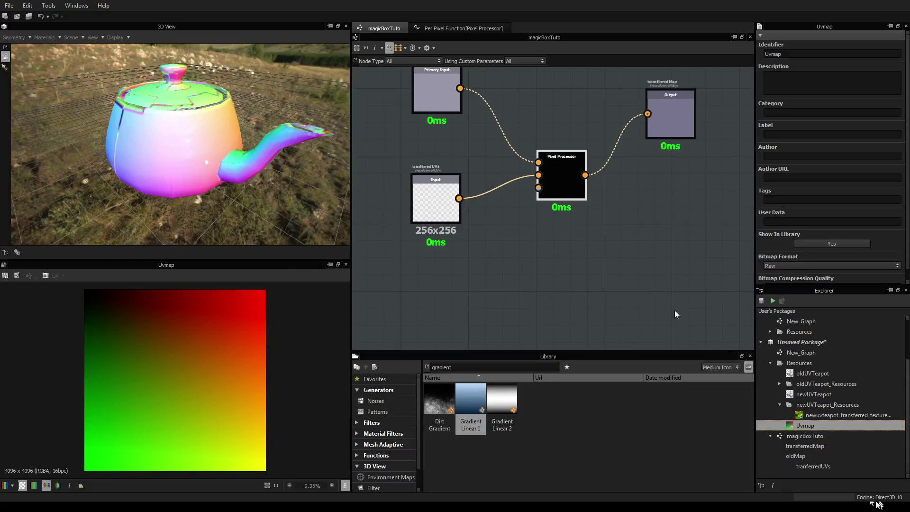
Plug the baked transferred texture into tranferredUVs and olduvteapot_position into Primary Input
{"action": "left_click", "coordinate": [834, 416]}
{"action": "left_click_drag", "start_coordinate": [834, 417], "coordinate": [439, 202]}
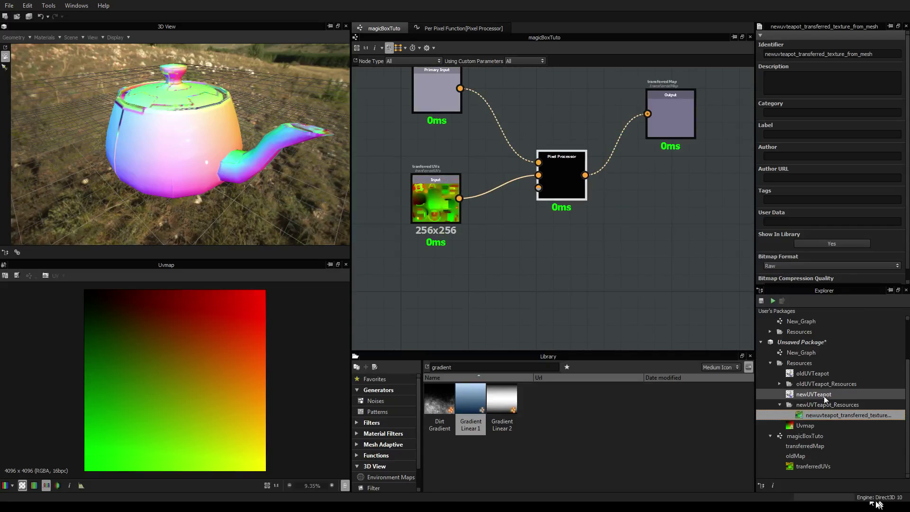
{"action": "left_click", "coordinate": [780, 383]}
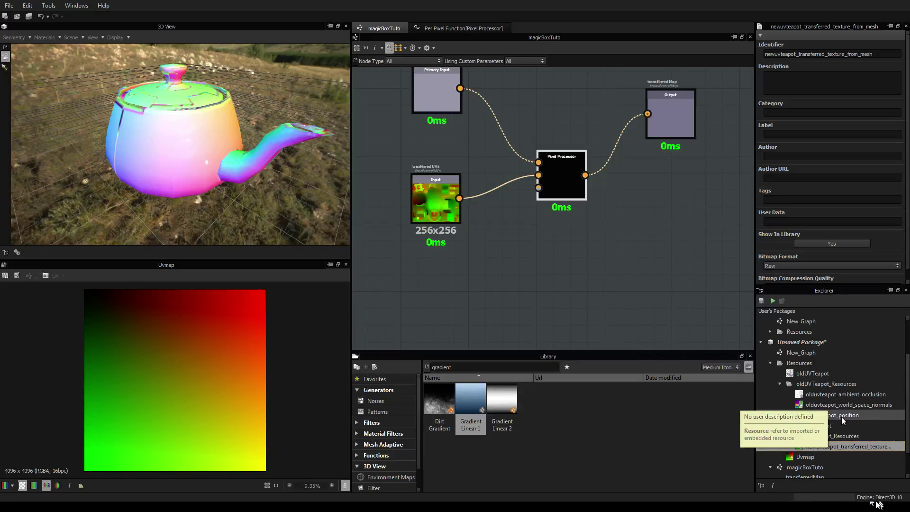
{"action": "left_click_drag", "start_coordinate": [840, 417], "coordinate": [448, 96]}
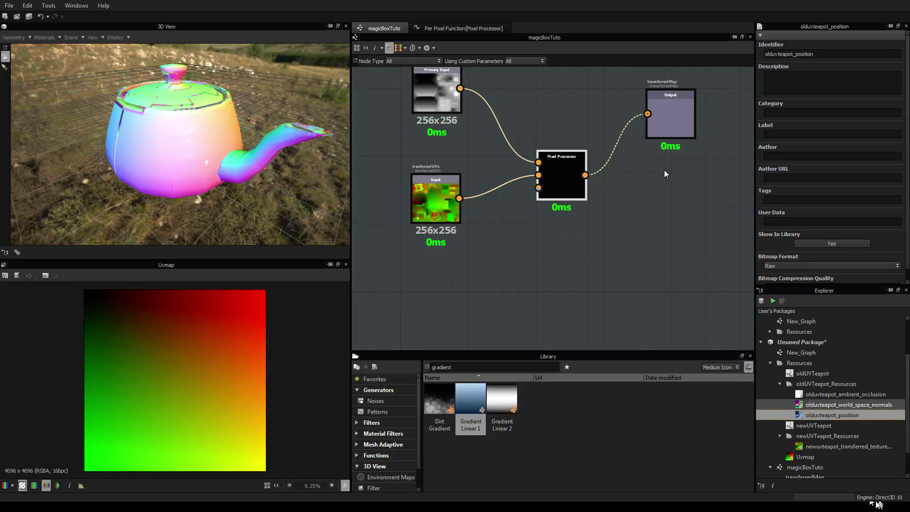
Set the graph's Output Size to Parent x4
{"action": "middle_click_drag", "start_coordinate": [668, 170], "coordinate": [652, 200]}
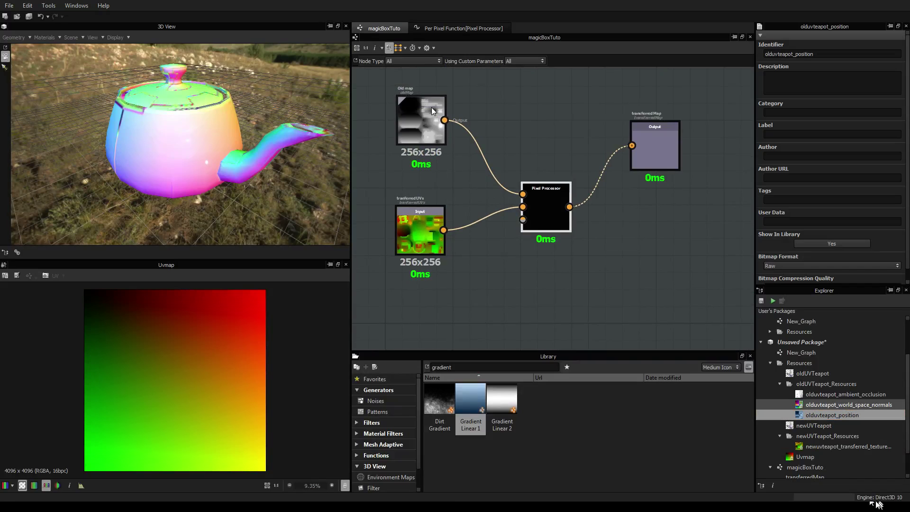
{"action": "left_click", "coordinate": [559, 199]}
{"action": "scroll", "coordinate": [550, 190], "scroll_direction": "up", "scroll_amount": 5}
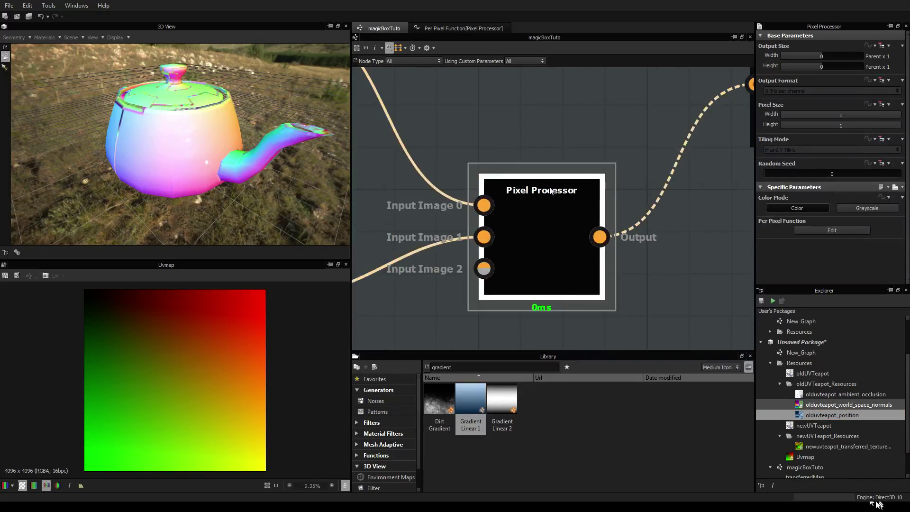
{"action": "scroll", "coordinate": [550, 191], "scroll_direction": "down", "scroll_amount": 5}
{"action": "middle_click_drag", "start_coordinate": [647, 233], "coordinate": [680, 227]}
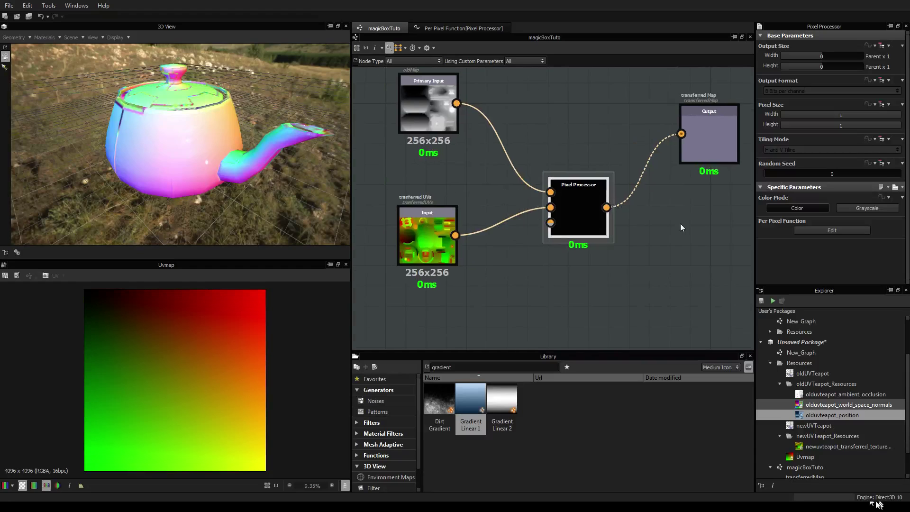
{"action": "scroll", "coordinate": [652, 221], "scroll_direction": "down", "scroll_amount": 2}
{"action": "scroll", "coordinate": [652, 221], "scroll_direction": "up", "scroll_amount": 2}
{"action": "left_click", "coordinate": [618, 127]}
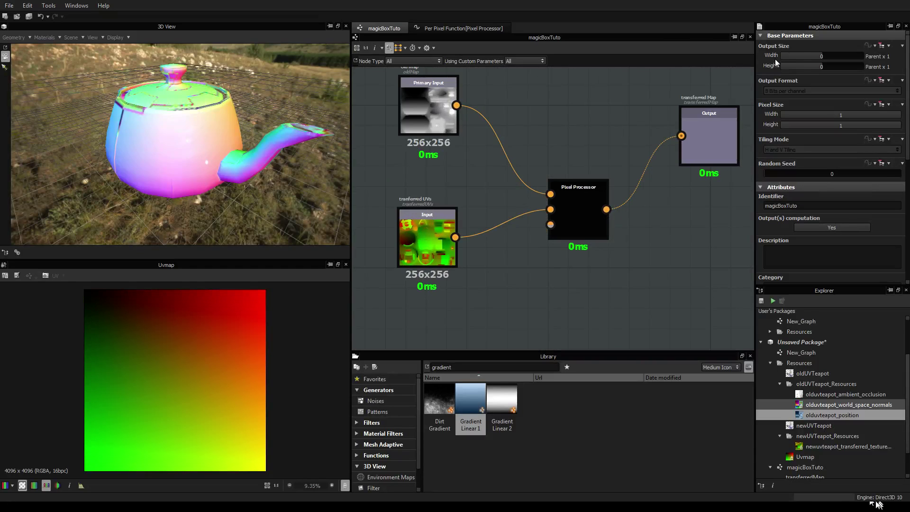
{"action": "left_click_drag", "start_coordinate": [821, 56], "coordinate": [831, 56]}
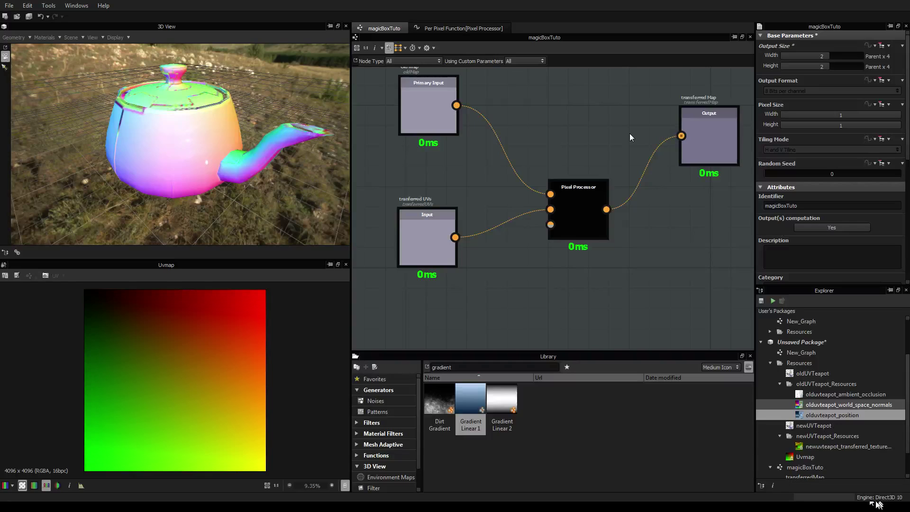
Preview the Old map and tranferredUVs inputs at 1024x1024 and select the Pixel Processor
{"action": "double_click", "coordinate": [426, 109]}
{"action": "scroll", "coordinate": [468, 132], "scroll_direction": "down", "scroll_amount": 2}
{"action": "scroll", "coordinate": [507, 166], "scroll_direction": "up", "scroll_amount": 2}
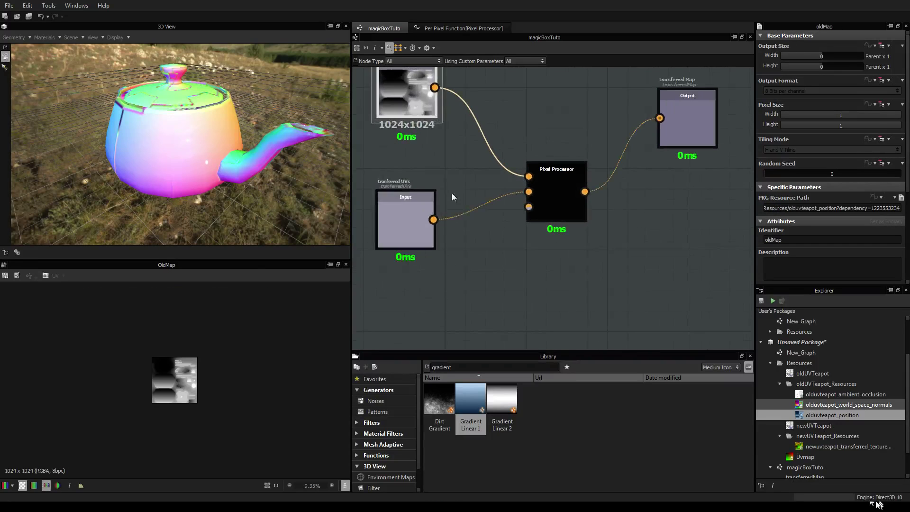
{"action": "double_click", "coordinate": [418, 242]}
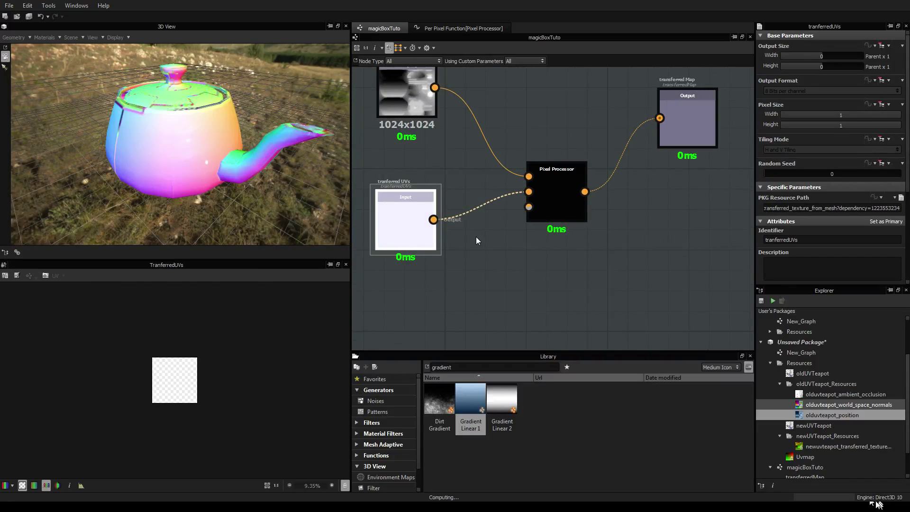
{"action": "scroll", "coordinate": [475, 235], "scroll_direction": "down", "scroll_amount": 1}
{"action": "scroll", "coordinate": [461, 212], "scroll_direction": "up", "scroll_amount": 4}
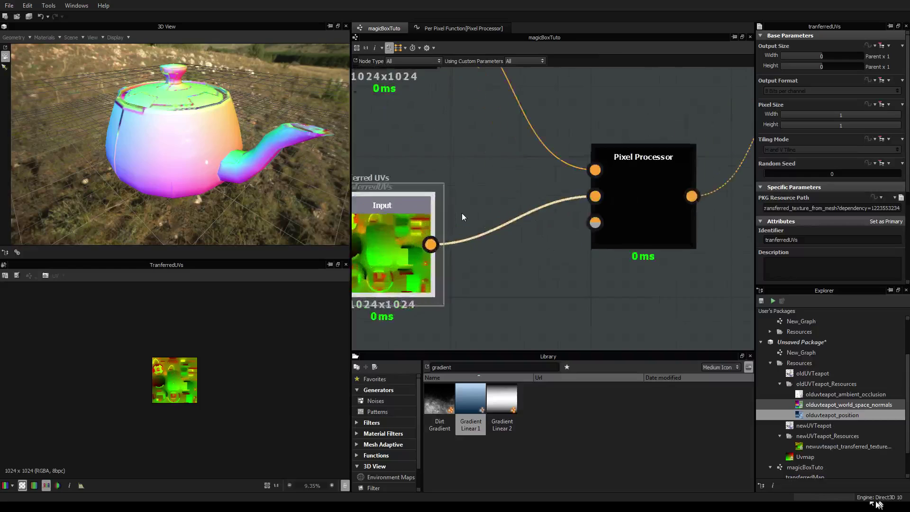
{"action": "scroll", "coordinate": [462, 212], "scroll_direction": "down", "scroll_amount": 3}
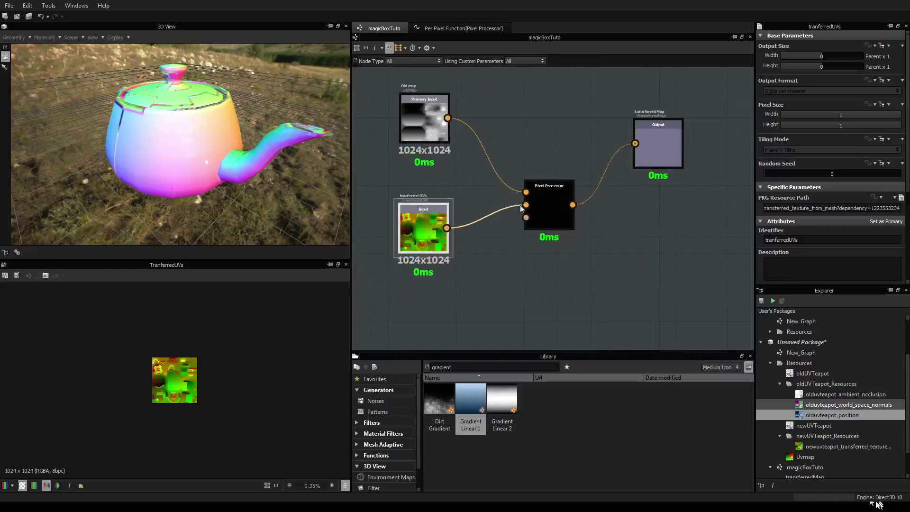
{"action": "scroll", "coordinate": [561, 238], "scroll_direction": "up", "scroll_amount": 3}
{"action": "left_click", "coordinate": [561, 226]}
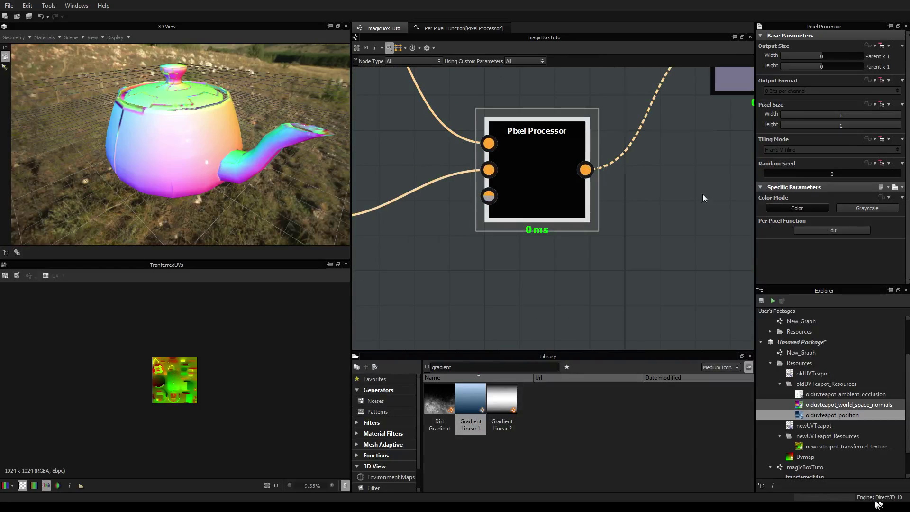
In the Pixel Processor function, replace the default Float4 with a Get Float2 reading $pos
{"action": "left_click", "coordinate": [851, 230]}
{"action": "scroll", "coordinate": [561, 212], "scroll_direction": "down", "scroll_amount": 6}
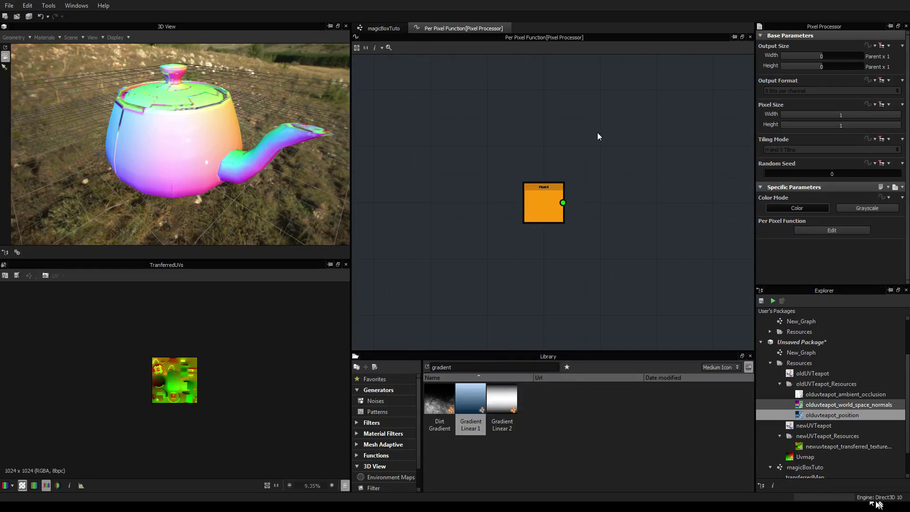
{"action": "left_click_drag", "start_coordinate": [600, 129], "coordinate": [502, 247]}
{"action": "key", "text": "Delete"}
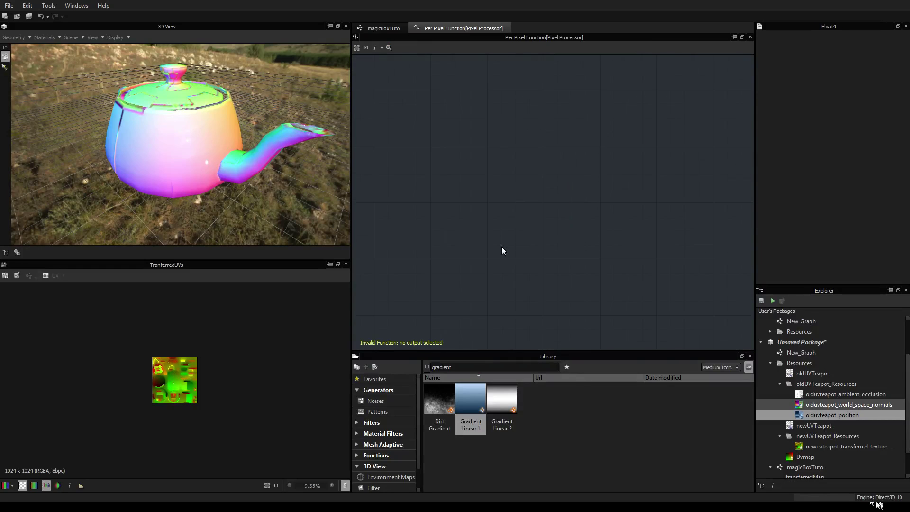
{"action": "right_click", "coordinate": [512, 189]}
{"action": "mouse_move", "coordinate": [525, 207]}
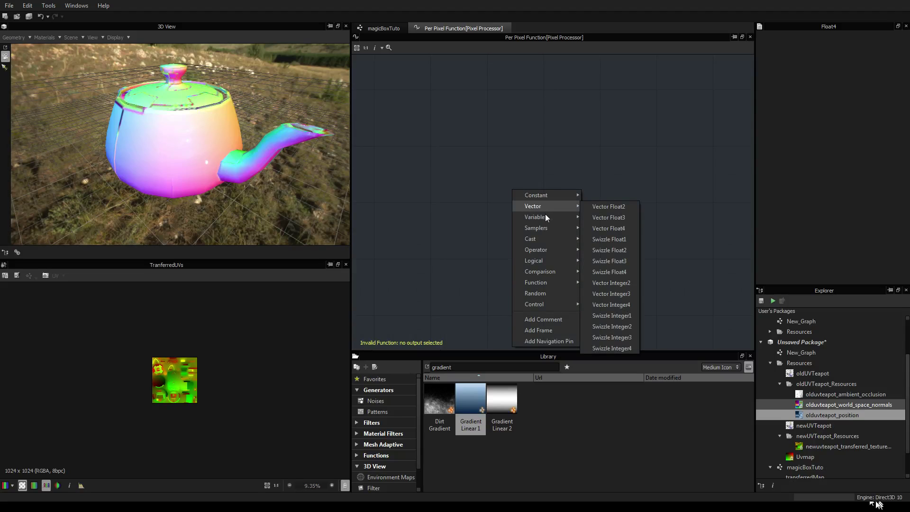
{"action": "mouse_move", "coordinate": [545, 219]}
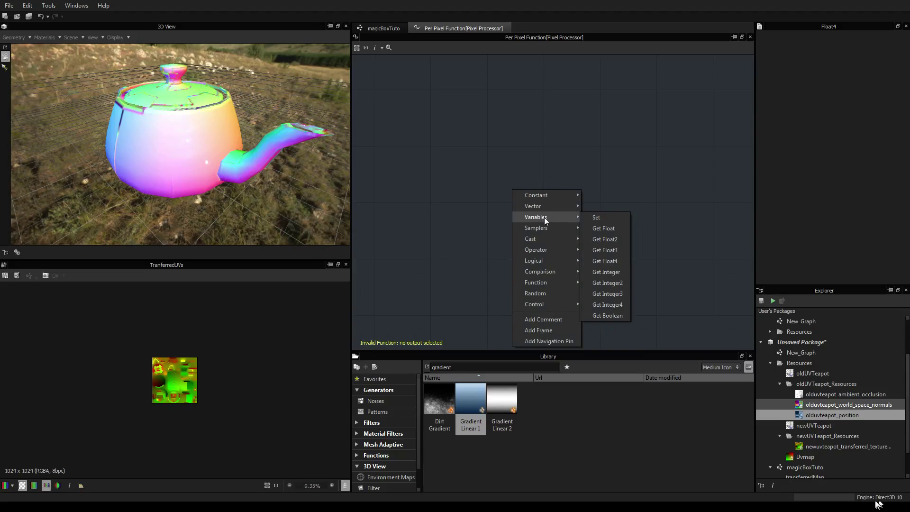
{"action": "left_click", "coordinate": [612, 240]}
{"action": "left_click", "coordinate": [897, 54]}
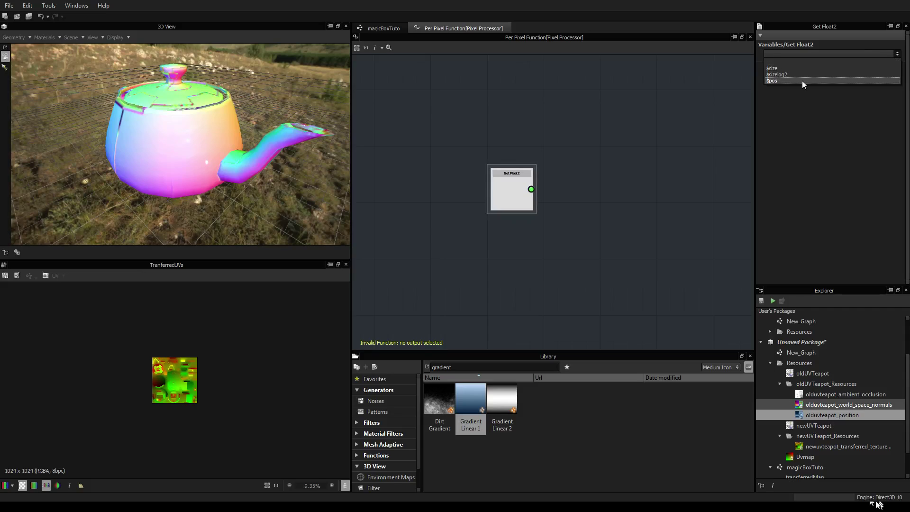
{"action": "left_click", "coordinate": [804, 81]}
{"action": "left_click_drag", "start_coordinate": [524, 204], "coordinate": [459, 198]}
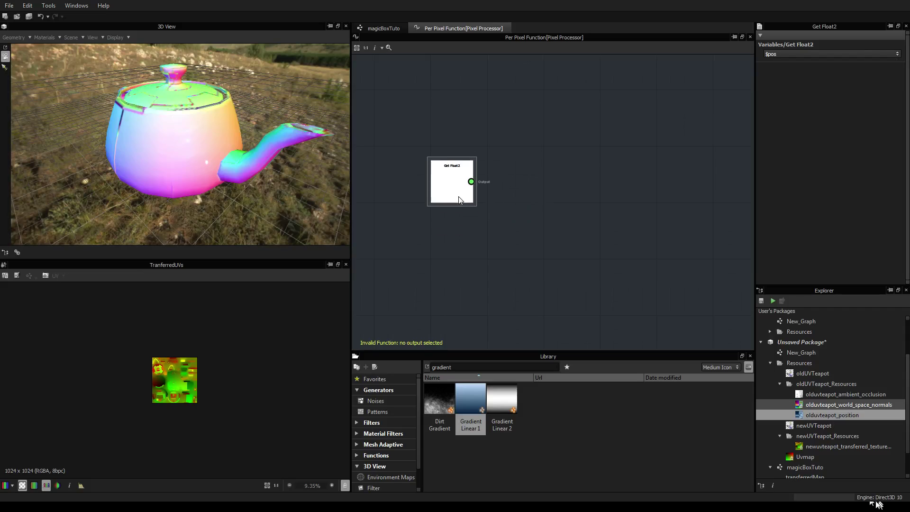
Add a Sample Color fed by Get Float2, sampling Input Image 1
{"action": "right_click", "coordinate": [529, 193]}
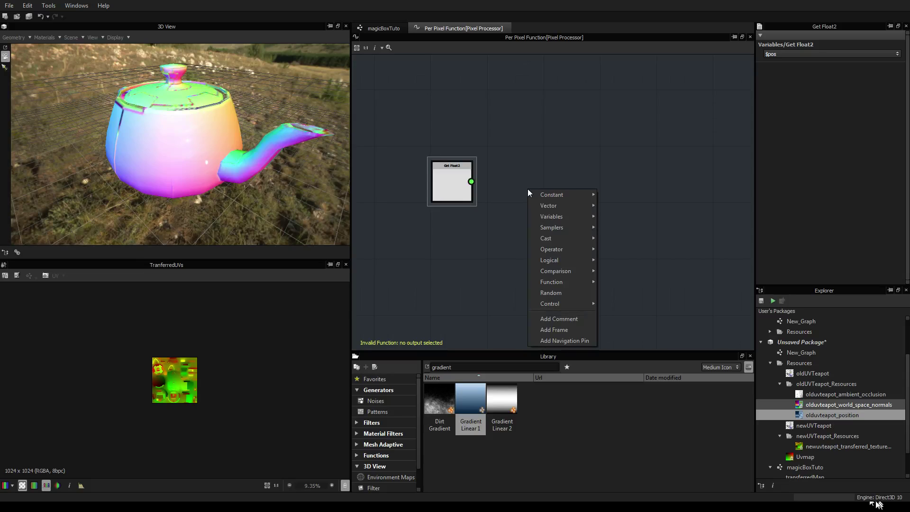
{"action": "mouse_move", "coordinate": [585, 228]}
{"action": "left_click", "coordinate": [623, 238]}
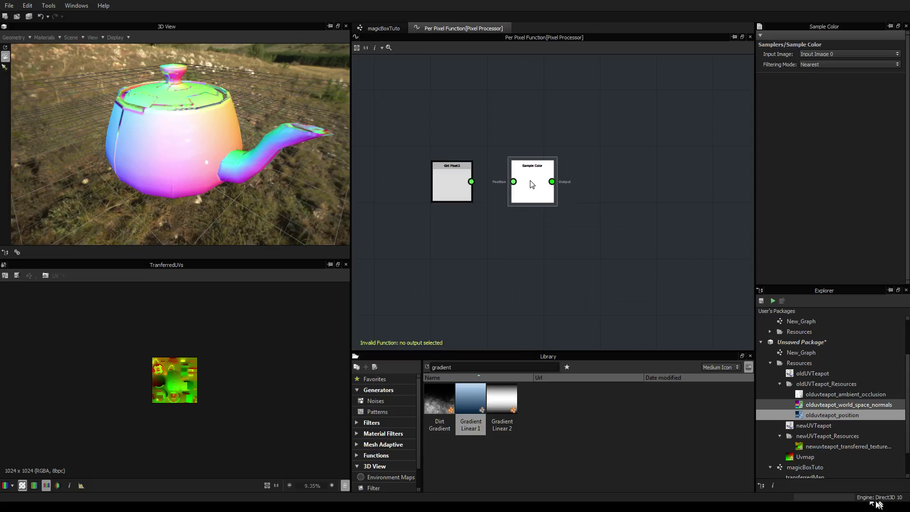
{"action": "left_click_drag", "start_coordinate": [471, 181], "coordinate": [514, 183]}
{"action": "left_click", "coordinate": [448, 191]}
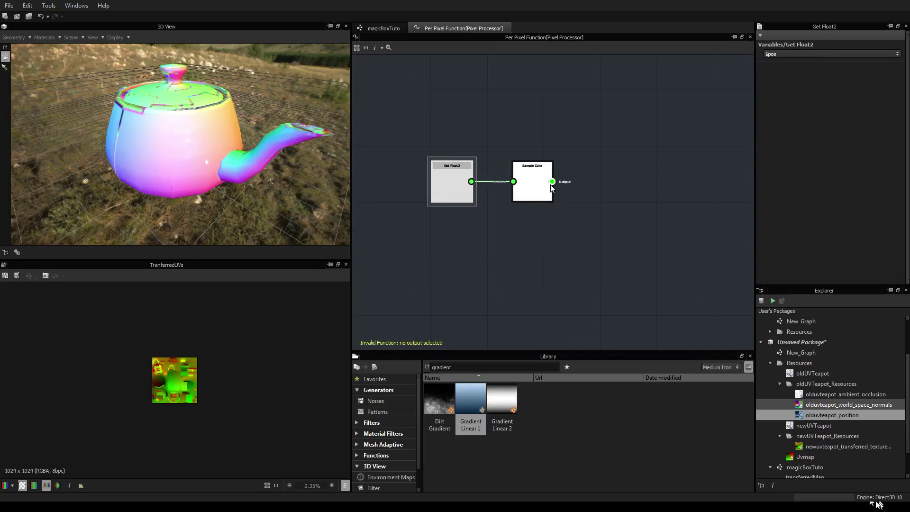
{"action": "left_click", "coordinate": [531, 187]}
{"action": "scroll", "coordinate": [183, 386], "scroll_direction": "up", "scroll_amount": 3}
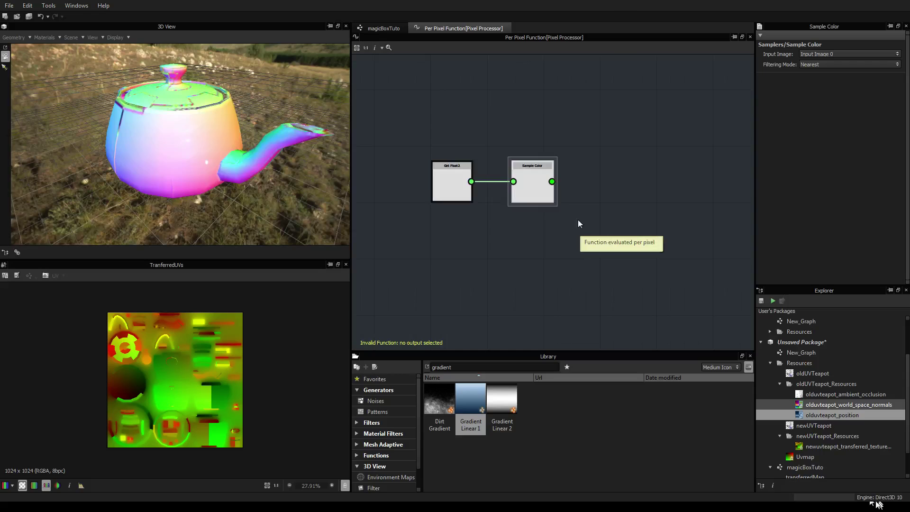
{"action": "left_click", "coordinate": [895, 53]}
{"action": "left_click", "coordinate": [872, 67]}
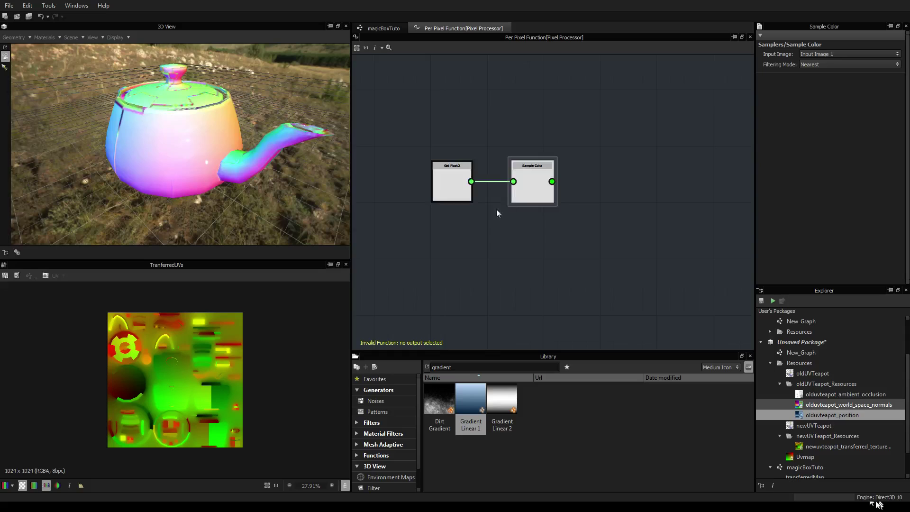
Add a first Swizzle Float1 node fed by Sample Color
{"action": "right_click", "coordinate": [543, 182]}
{"action": "mouse_move", "coordinate": [589, 202]}
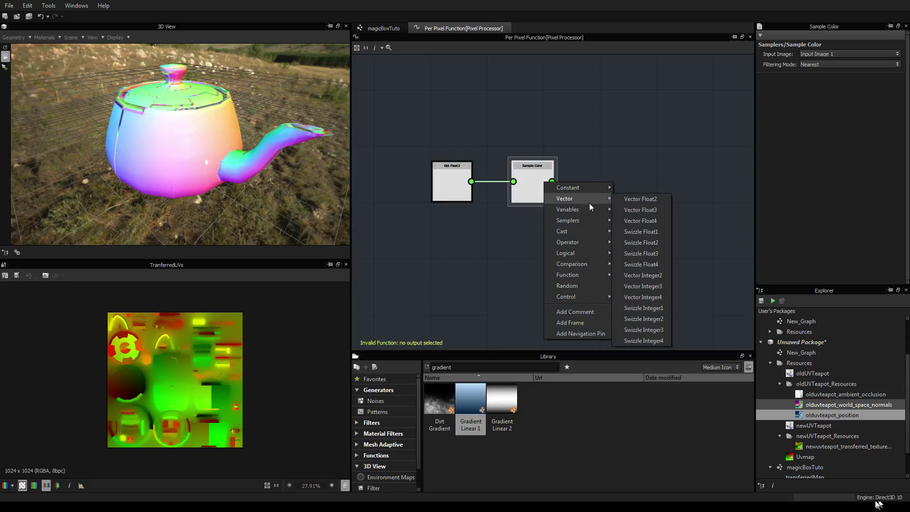
{"action": "left_click", "coordinate": [647, 230]}
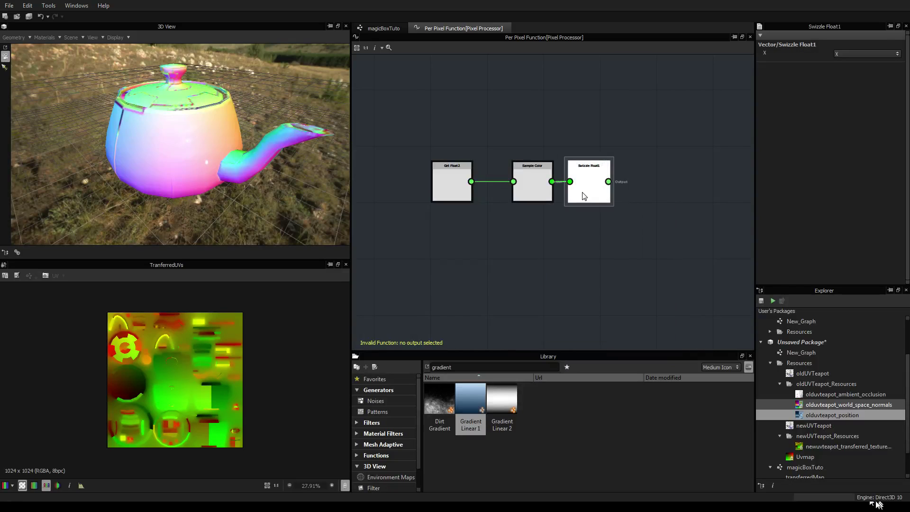
{"action": "left_click_drag", "start_coordinate": [583, 196], "coordinate": [597, 150]}
Add a second Swizzle Float1 below, connected to Sample Color's output
{"action": "left_click", "coordinate": [532, 185]}
{"action": "right_click", "coordinate": [532, 185]}
{"action": "mouse_move", "coordinate": [590, 200]}
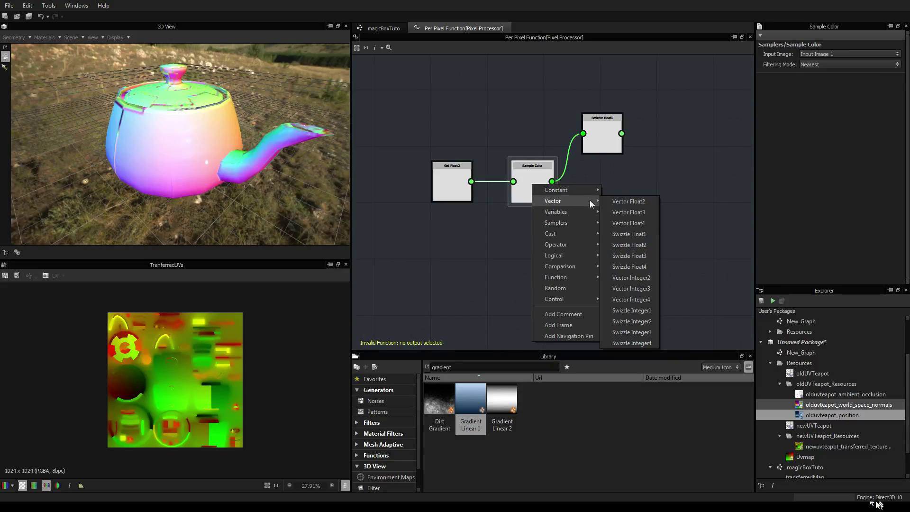
{"action": "left_click", "coordinate": [637, 234]}
{"action": "left_click_drag", "start_coordinate": [604, 120], "coordinate": [609, 253]}
{"action": "left_click_drag", "start_coordinate": [552, 182], "coordinate": [588, 265]}
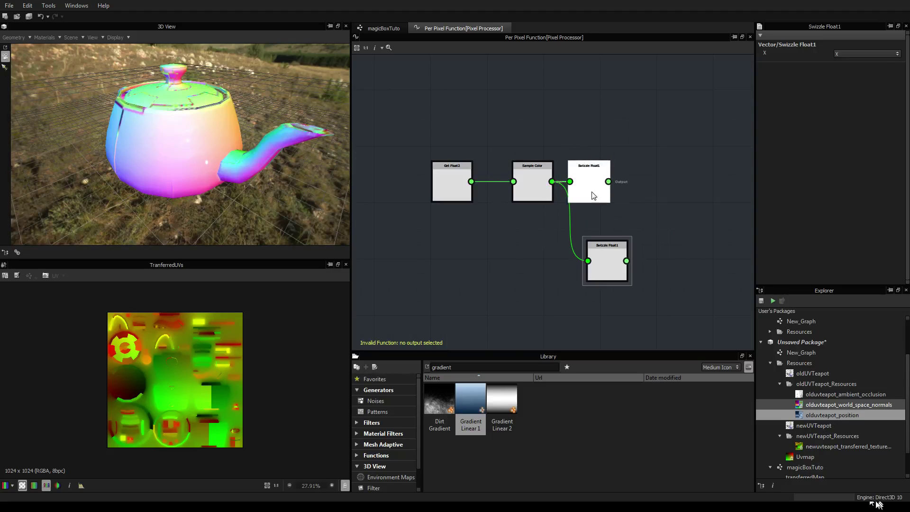
{"action": "left_click_drag", "start_coordinate": [594, 190], "coordinate": [604, 129]}
{"action": "left_click_drag", "start_coordinate": [616, 251], "coordinate": [610, 223]}
Review the Get Float2 and Sample Color settings and tidy the swizzle layout
{"action": "left_click", "coordinate": [541, 186]}
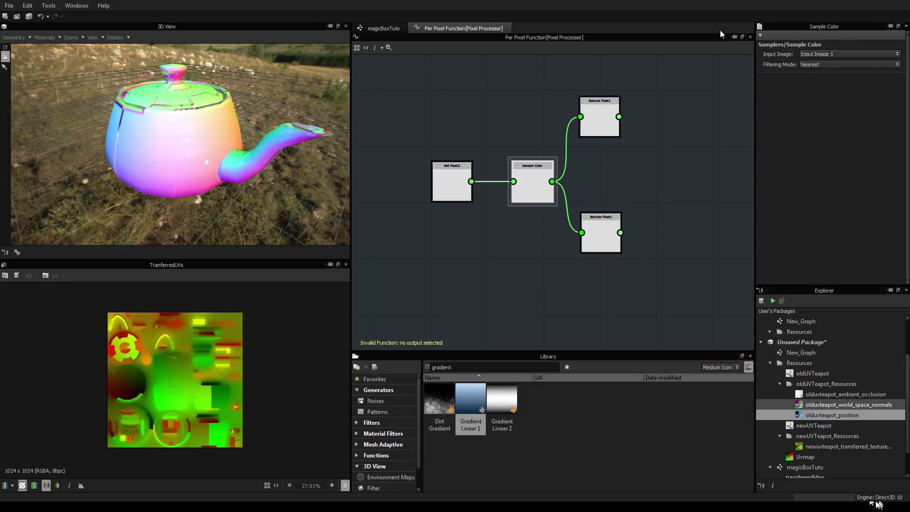
{"action": "scroll", "coordinate": [644, 105], "scroll_direction": "up", "scroll_amount": 2}
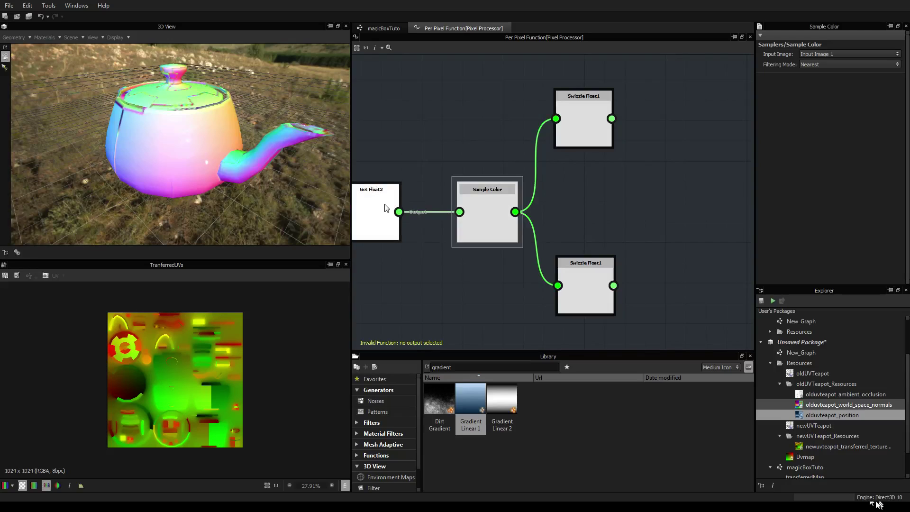
{"action": "middle_click_drag", "start_coordinate": [386, 208], "coordinate": [412, 198]}
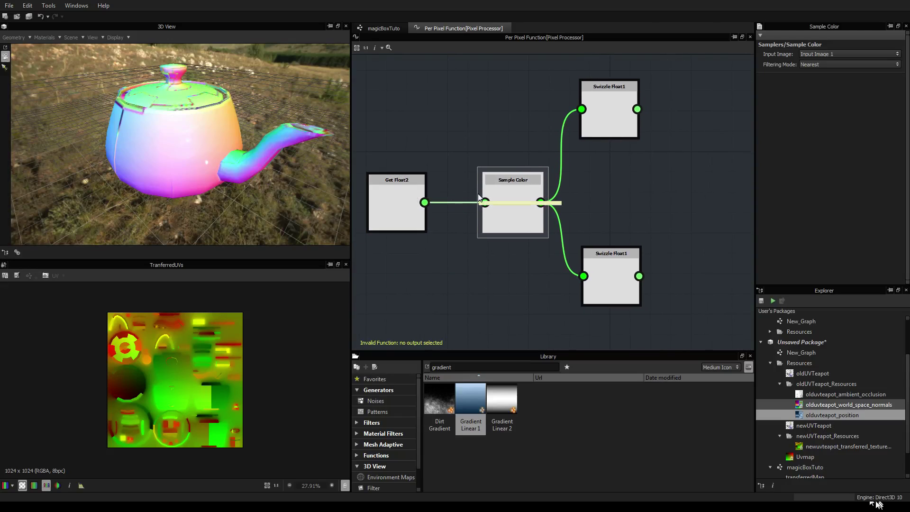
{"action": "left_click", "coordinate": [403, 199]}
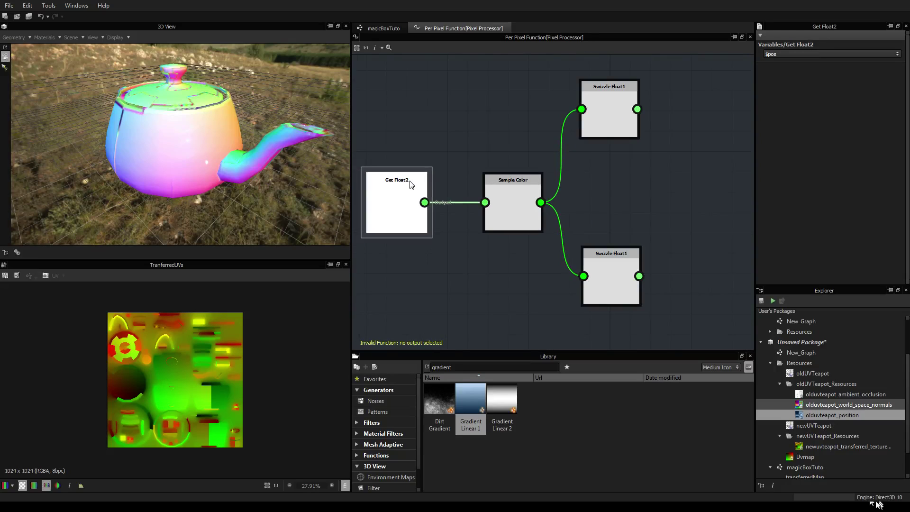
{"action": "left_click", "coordinate": [519, 196]}
{"action": "middle_click_drag", "start_coordinate": [638, 203], "coordinate": [590, 209]}
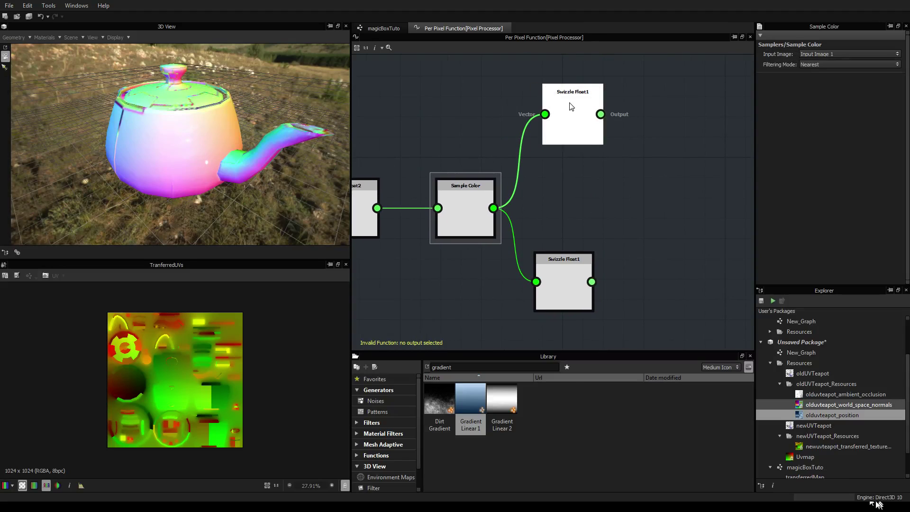
{"action": "left_click_drag", "start_coordinate": [575, 273], "coordinate": [583, 280]}
{"action": "left_click", "coordinate": [586, 124]}
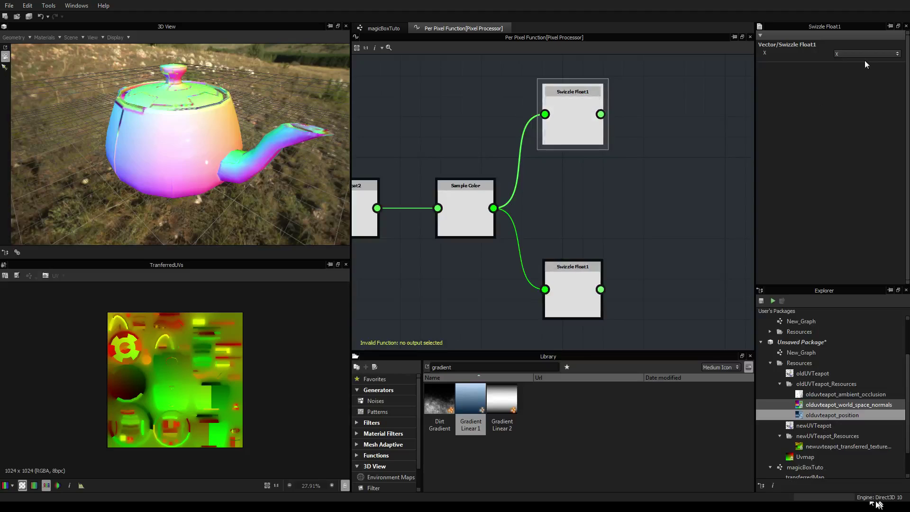
{"action": "left_click_drag", "start_coordinate": [576, 123], "coordinate": [577, 116]}
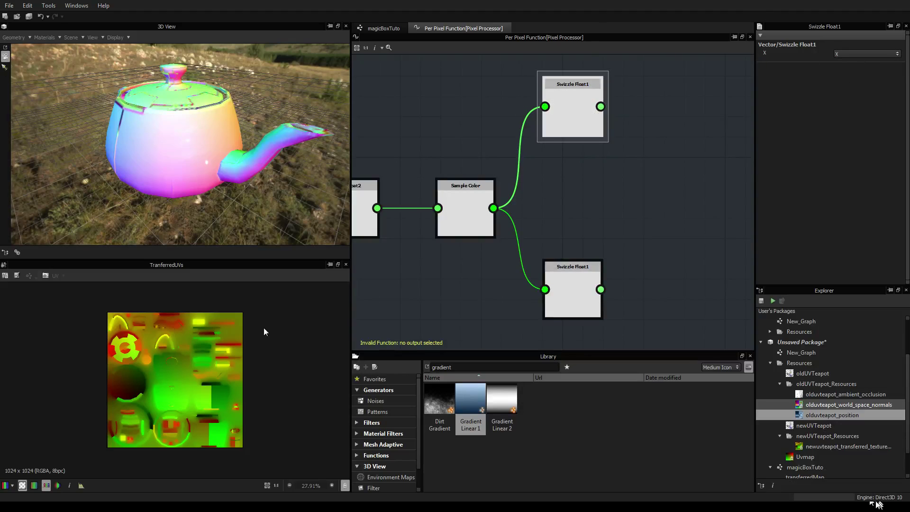
Set the lower swizzle to extract Y and confirm the upper one extracts X
{"action": "left_click", "coordinate": [589, 286]}
{"action": "left_click", "coordinate": [863, 54]}
{"action": "left_click", "coordinate": [862, 57]}
{"action": "left_click_drag", "start_coordinate": [561, 304], "coordinate": [570, 283]}
{"action": "middle_click_drag", "start_coordinate": [584, 192], "coordinate": [545, 211]}
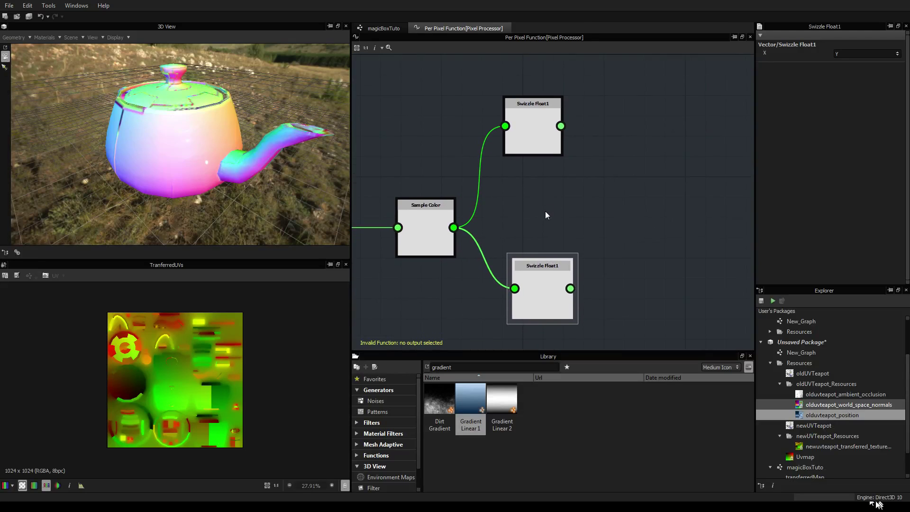
{"action": "left_click_drag", "start_coordinate": [534, 138], "coordinate": [541, 138]}
{"action": "left_click", "coordinate": [545, 128]}
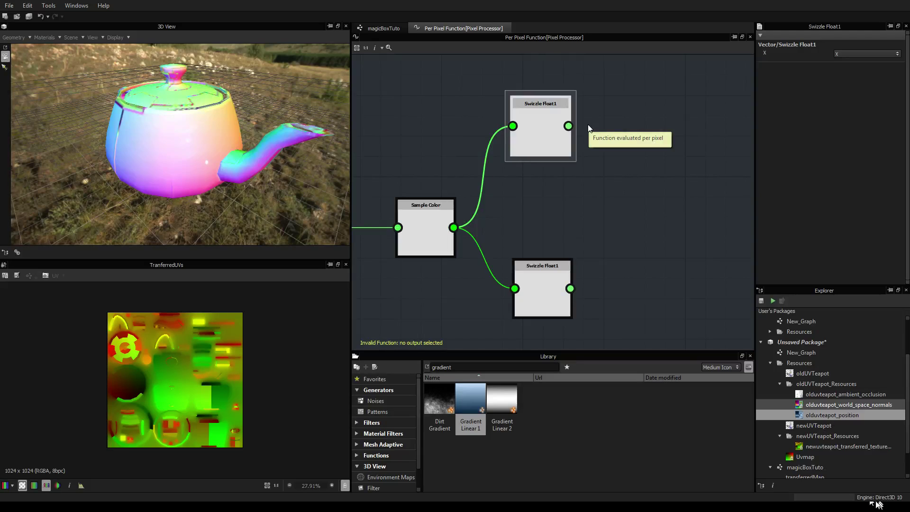
Add a Vector Float2 taking the upper swizzle as first input, lower swizzle as Last
{"action": "right_click", "coordinate": [658, 234]}
{"action": "mouse_move", "coordinate": [692, 250]}
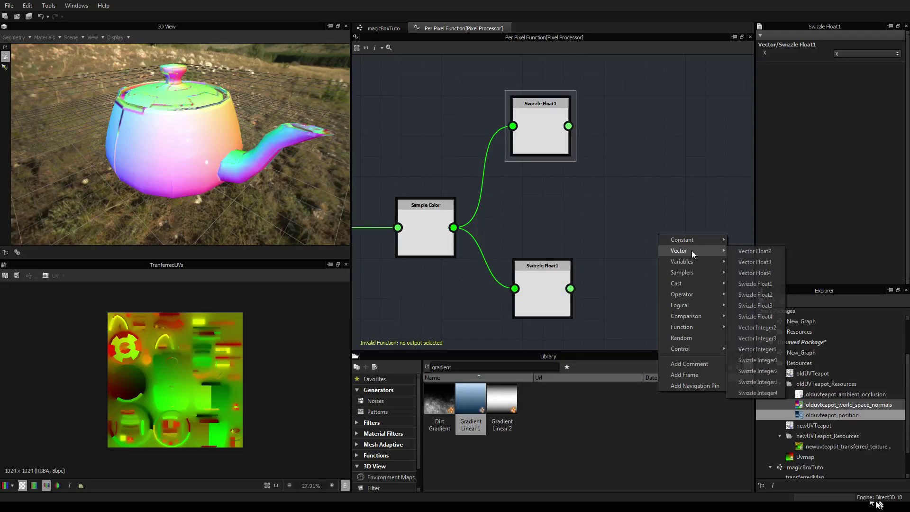
{"action": "left_click", "coordinate": [754, 251]}
{"action": "left_click_drag", "start_coordinate": [661, 198], "coordinate": [683, 178]}
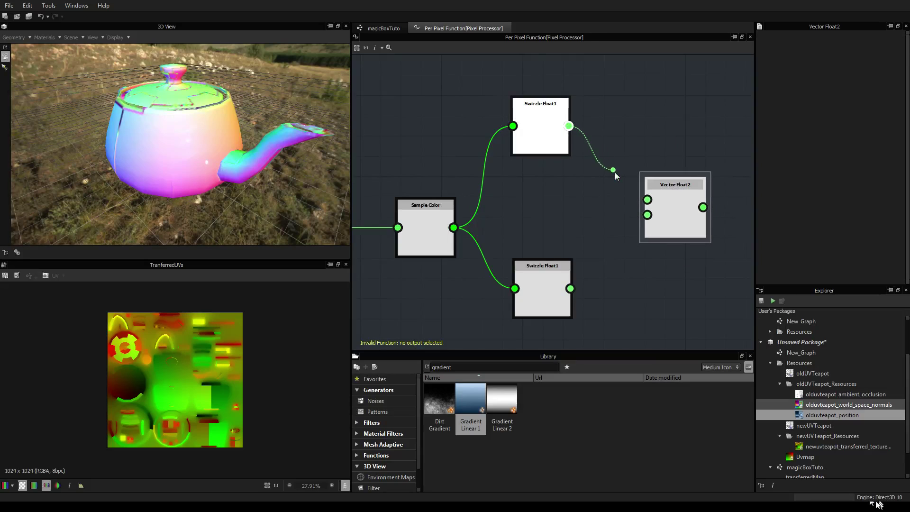
{"action": "left_click_drag", "start_coordinate": [616, 174], "coordinate": [648, 199]}
{"action": "left_click_drag", "start_coordinate": [570, 288], "coordinate": [680, 218]}
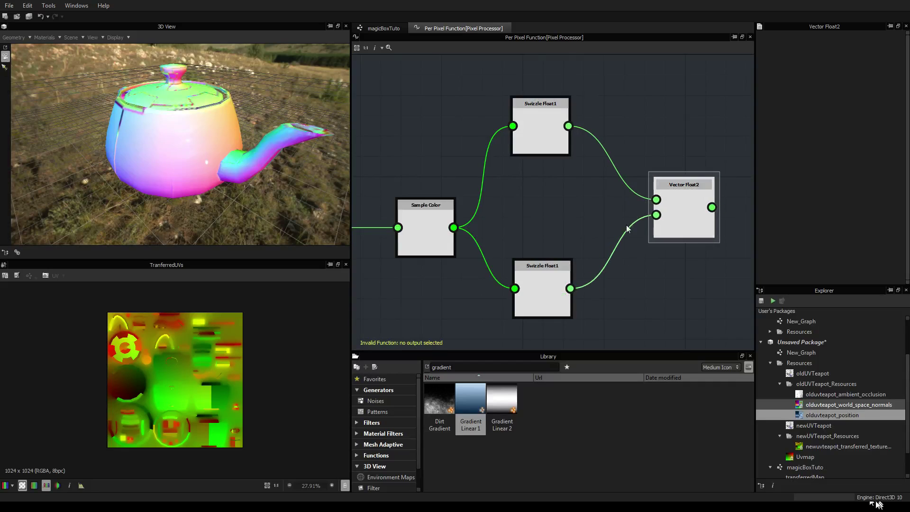
Review the Get Float2 and Sample Color node settings along the chain
{"action": "middle_click_drag", "start_coordinate": [613, 226], "coordinate": [447, 223]}
{"action": "scroll", "coordinate": [448, 224], "scroll_direction": "up", "scroll_amount": 3}
{"action": "left_click", "coordinate": [483, 197]}
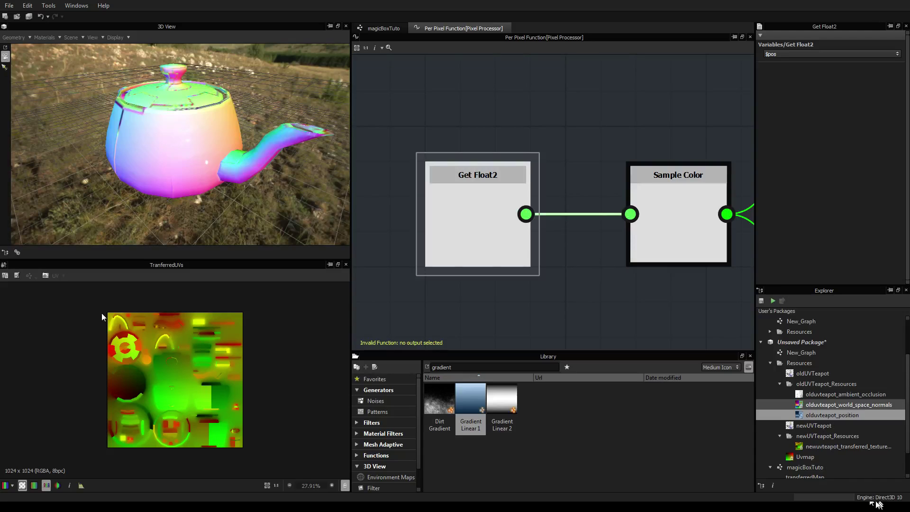
{"action": "middle_click_drag", "start_coordinate": [619, 295], "coordinate": [442, 302]}
{"action": "scroll", "coordinate": [473, 287], "scroll_direction": "down", "scroll_amount": 2}
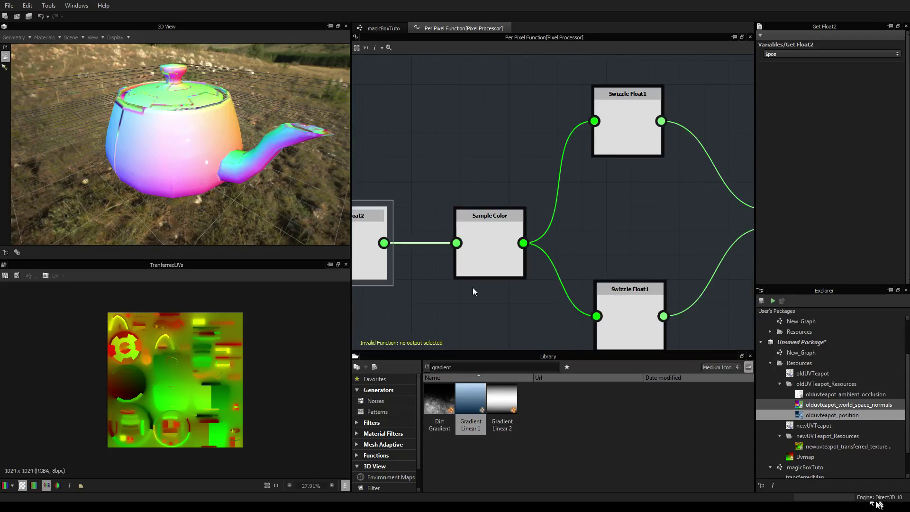
{"action": "scroll", "coordinate": [473, 287], "scroll_direction": "up", "scroll_amount": 1}
{"action": "scroll", "coordinate": [472, 287], "scroll_direction": "down", "scroll_amount": 3}
{"action": "scroll", "coordinate": [500, 246], "scroll_direction": "up", "scroll_amount": 4}
{"action": "left_click", "coordinate": [500, 217]}
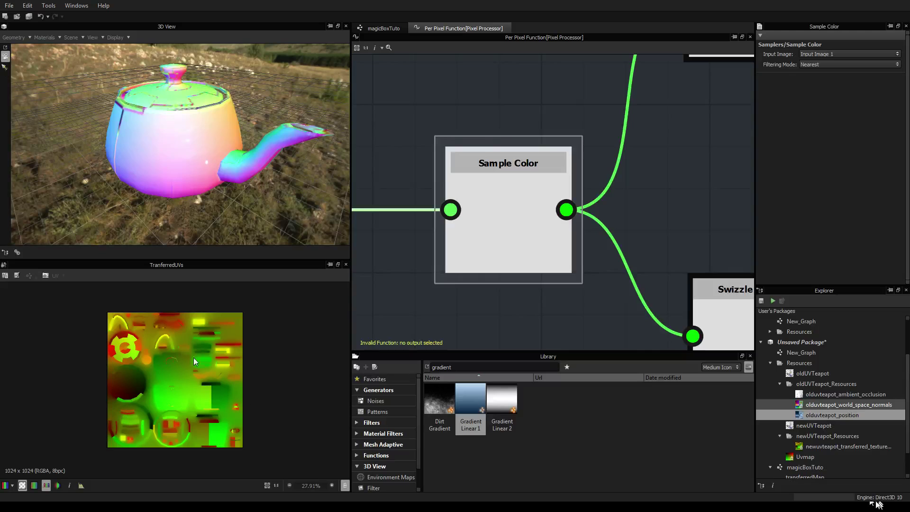
{"action": "scroll", "coordinate": [601, 205], "scroll_direction": "down", "scroll_amount": 2}
{"action": "middle_click_drag", "start_coordinate": [578, 240], "coordinate": [561, 246]}
{"action": "scroll", "coordinate": [496, 245], "scroll_direction": "down", "scroll_amount": 2}
Verify the swizzles extract X and Y and inspect the Vector Float2 node
{"action": "left_click_drag", "start_coordinate": [595, 316], "coordinate": [596, 297]}
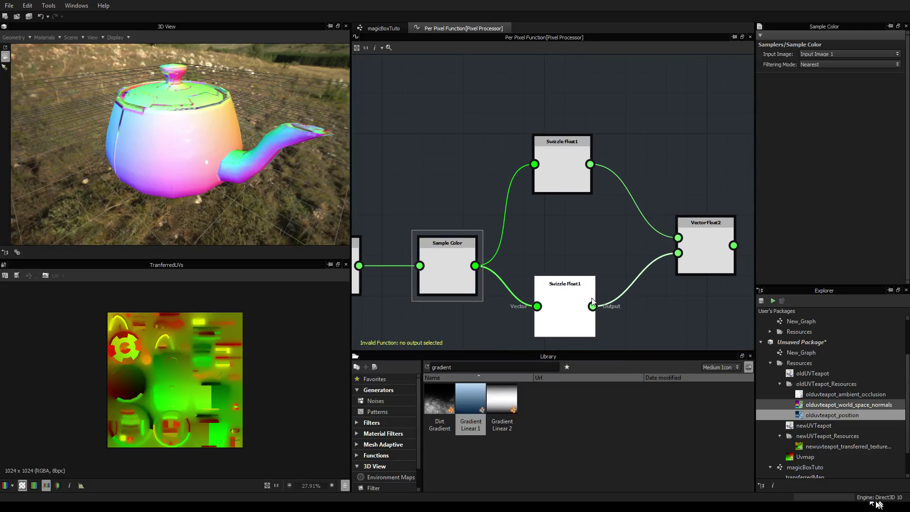
{"action": "left_click", "coordinate": [572, 161]}
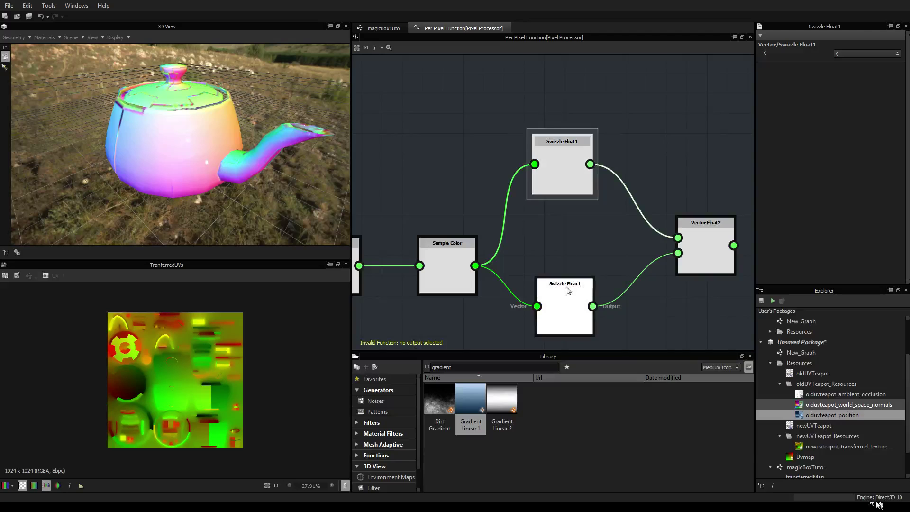
{"action": "left_click", "coordinate": [585, 307]}
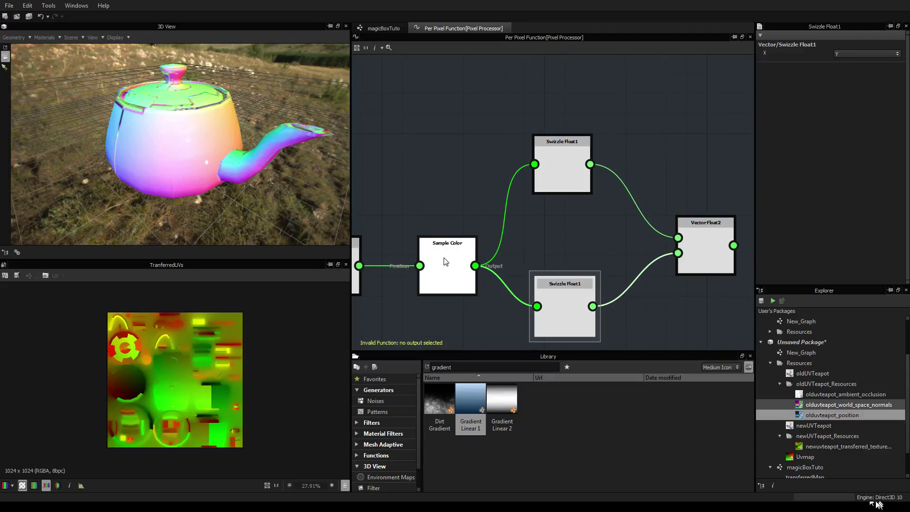
{"action": "middle_click_drag", "start_coordinate": [690, 282], "coordinate": [536, 284]}
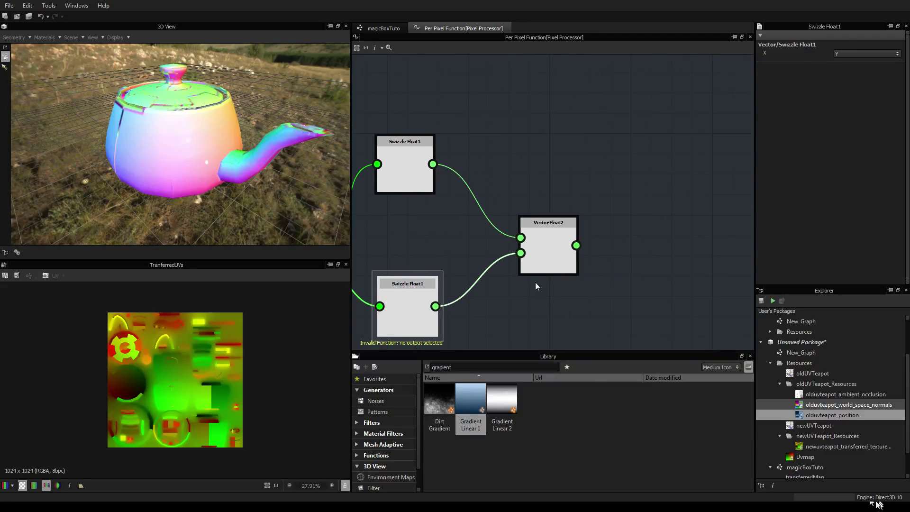
{"action": "left_click", "coordinate": [544, 241]}
{"action": "scroll", "coordinate": [548, 242], "scroll_direction": "up", "scroll_amount": 3}
{"action": "scroll", "coordinate": [555, 246], "scroll_direction": "down", "scroll_amount": 1}
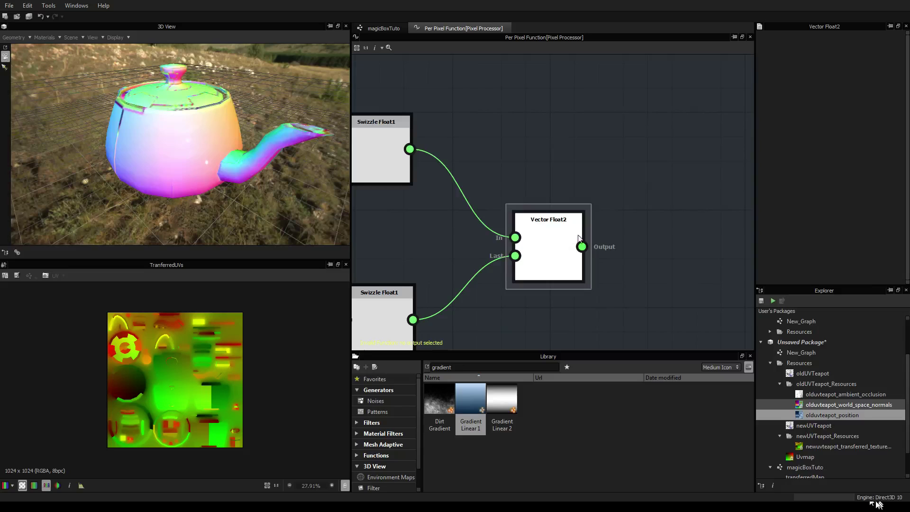
Add a Sample Color node fed by Vector Float2's output, sampling Input Image 0
{"action": "right_click", "coordinate": [643, 192]}
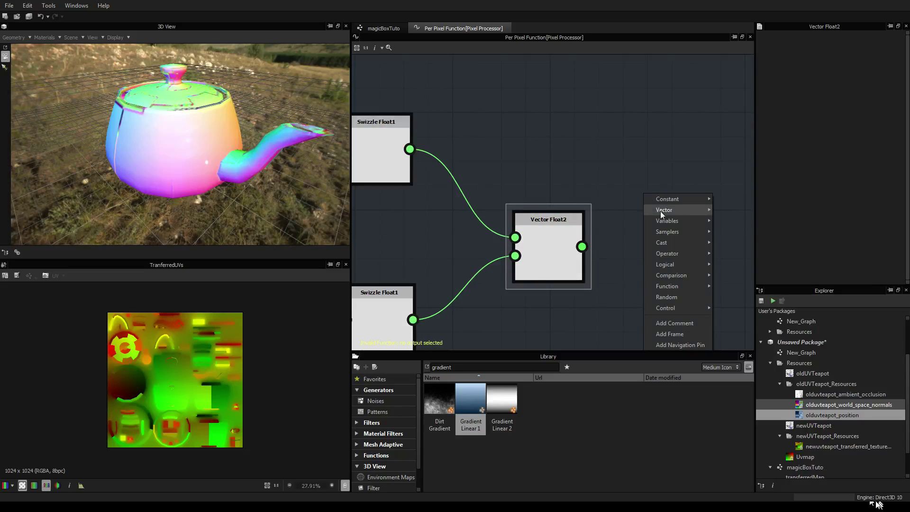
{"action": "mouse_move", "coordinate": [675, 231]}
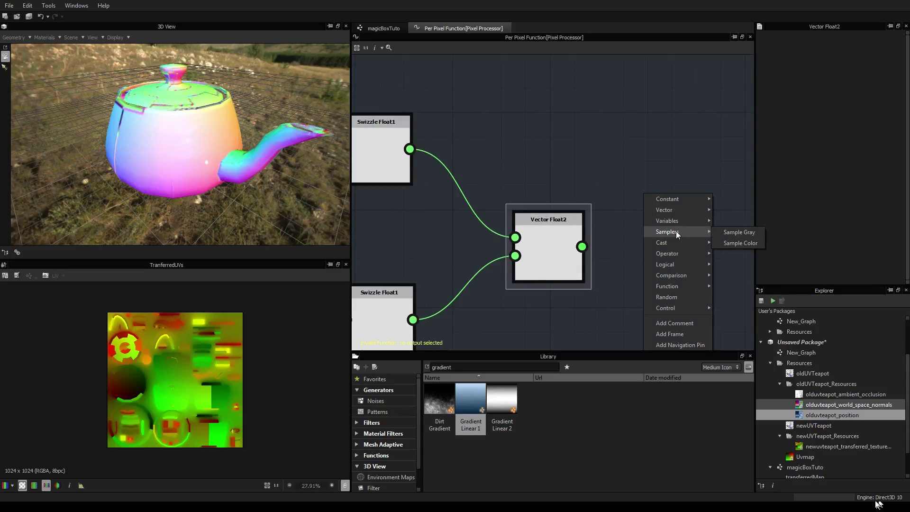
{"action": "left_click", "coordinate": [752, 233]}
{"action": "left_click_drag", "start_coordinate": [581, 246], "coordinate": [672, 238]}
{"action": "left_click", "coordinate": [863, 52]}
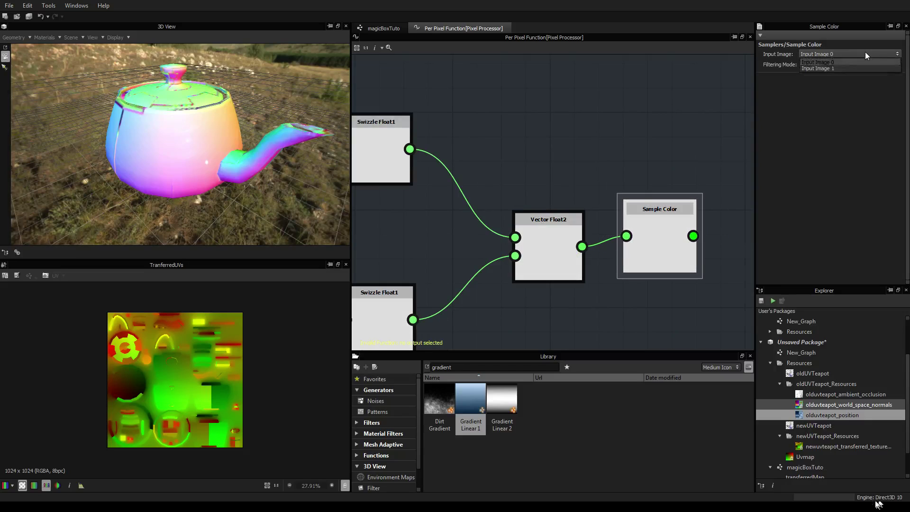
{"action": "left_click", "coordinate": [843, 63]}
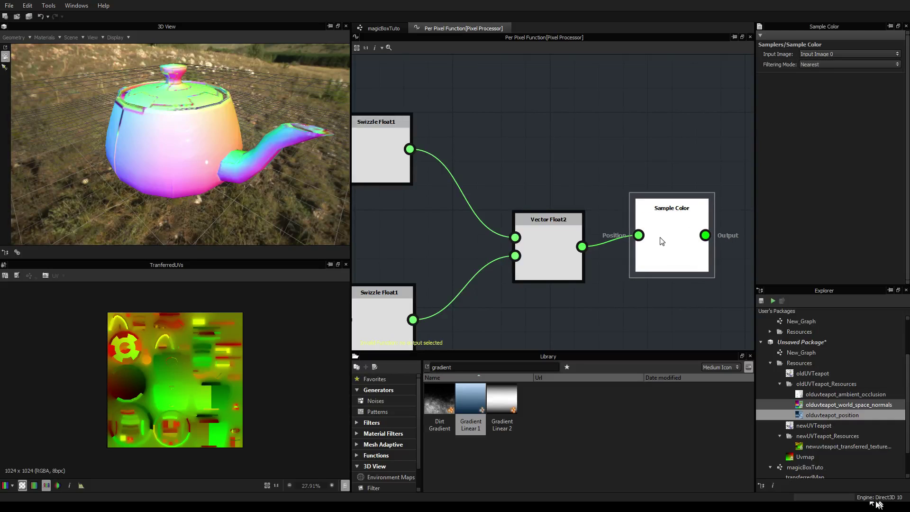
Return to the per-pixel function and centre Vector Float2 and the final Sample Color
{"action": "left_click", "coordinate": [384, 28]}
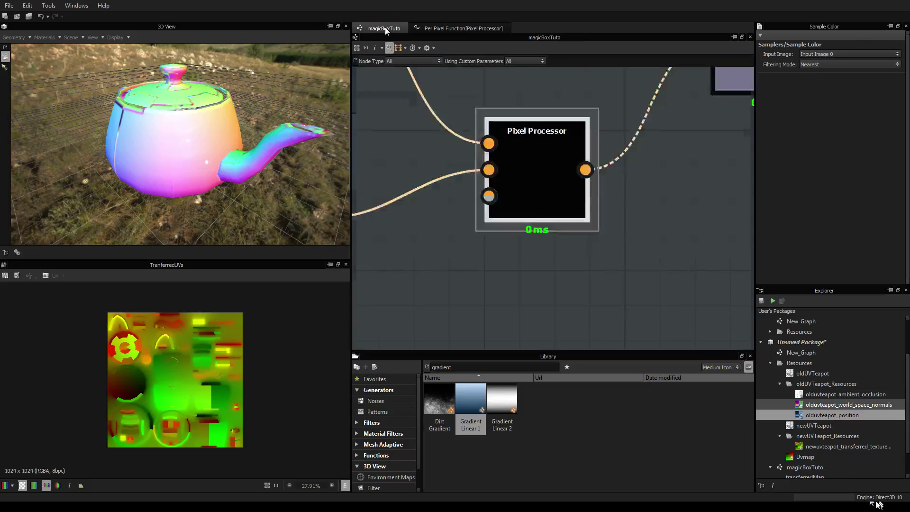
{"action": "scroll", "coordinate": [619, 257], "scroll_direction": "down", "scroll_amount": 2}
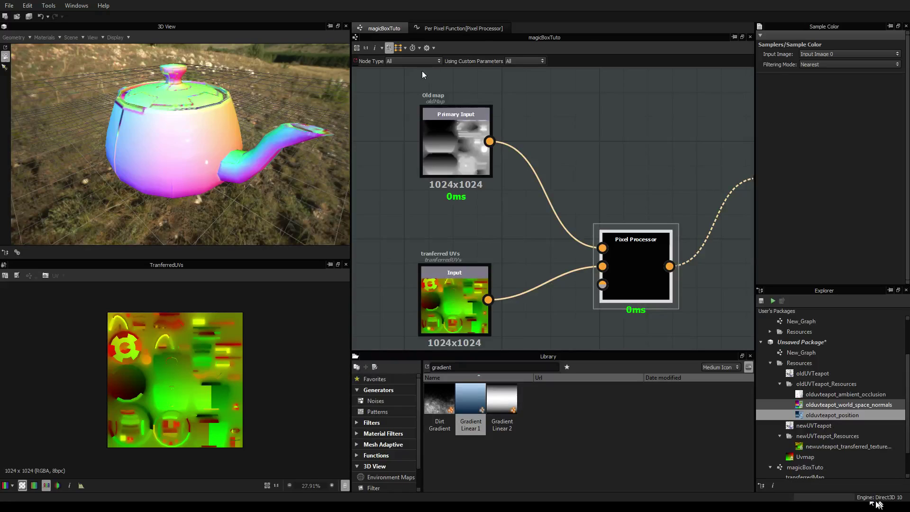
{"action": "left_click", "coordinate": [484, 28]}
{"action": "scroll", "coordinate": [670, 188], "scroll_direction": "down", "scroll_amount": 2}
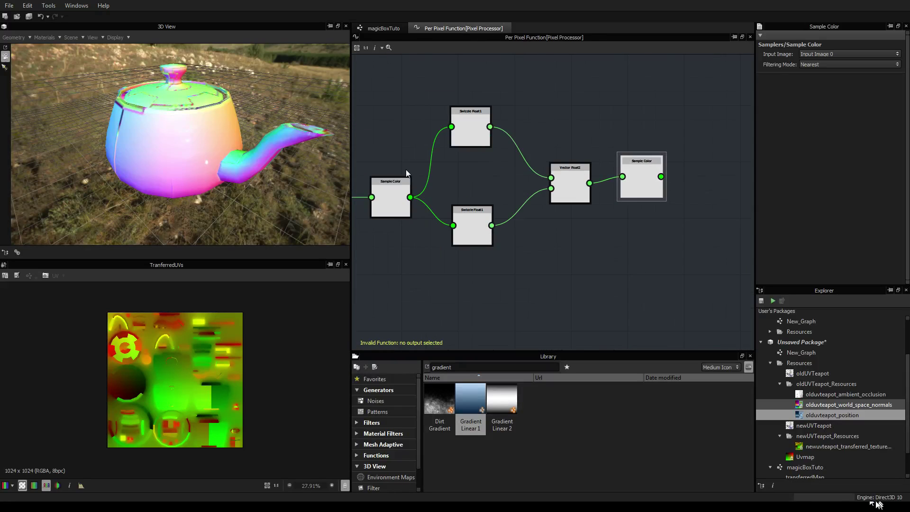
{"action": "middle_click_drag", "start_coordinate": [406, 173], "coordinate": [495, 202]}
{"action": "scroll", "coordinate": [494, 203], "scroll_direction": "up", "scroll_amount": 2}
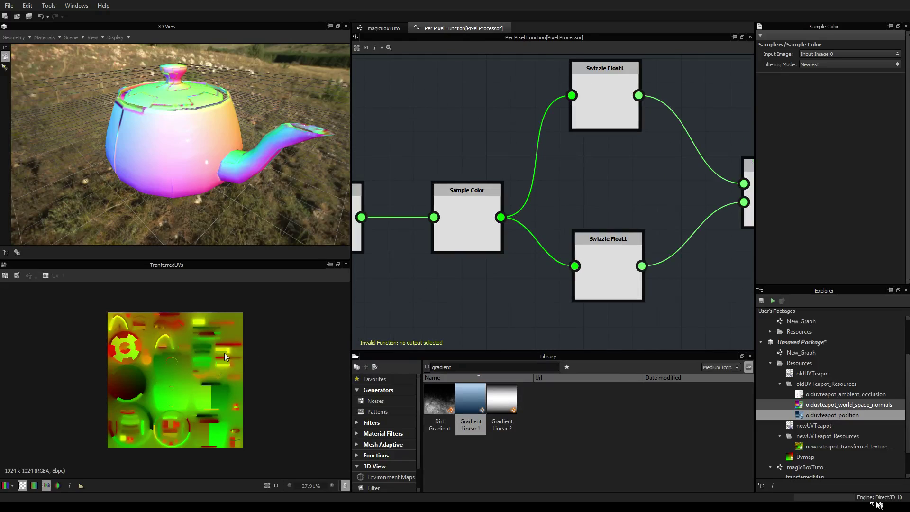
{"action": "middle_click_drag", "start_coordinate": [555, 226], "coordinate": [495, 221]}
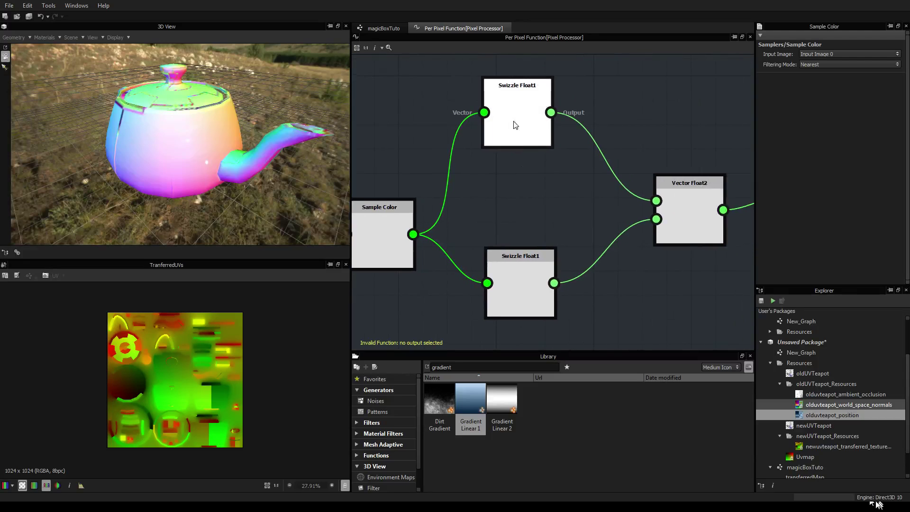
{"action": "middle_click_drag", "start_coordinate": [721, 238], "coordinate": [559, 238]}
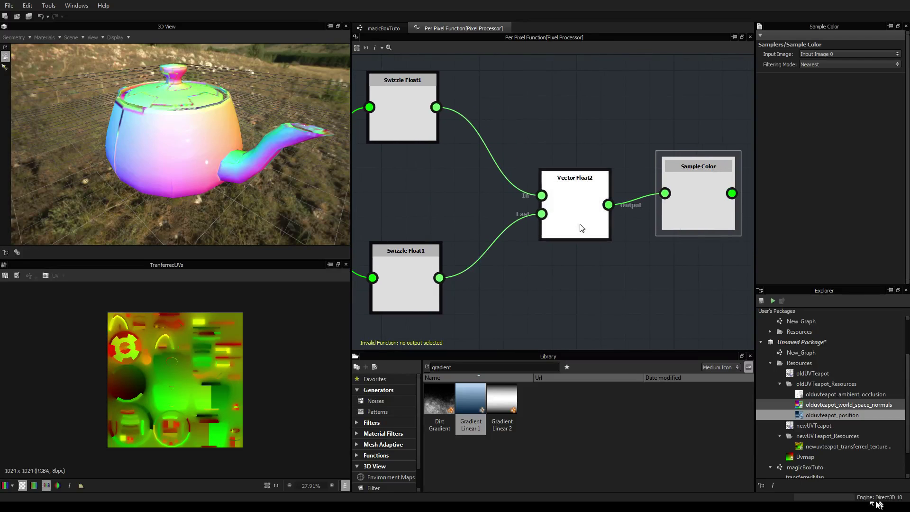
{"action": "middle_click_drag", "start_coordinate": [631, 226], "coordinate": [503, 237]}
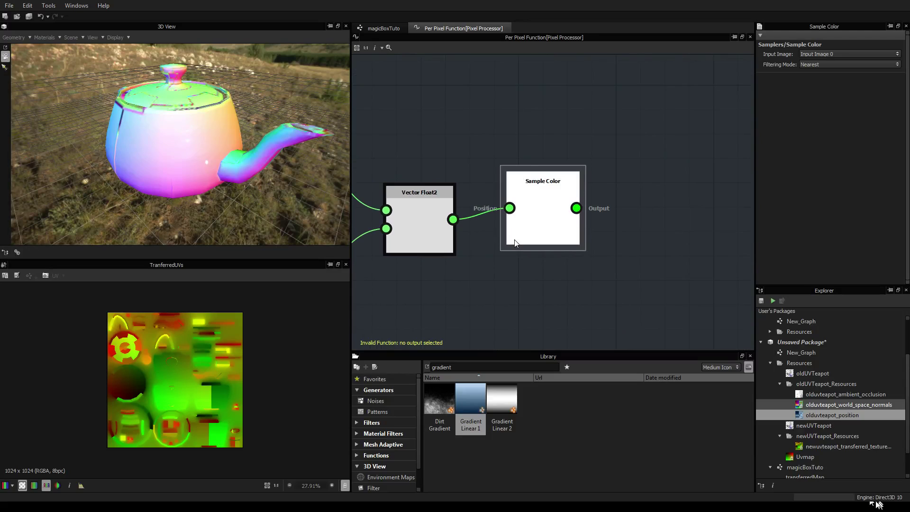
Arrange the function nodes: final Sample Color further right, Get Float2 and first Sample Color up
{"action": "left_click", "coordinate": [453, 230]}
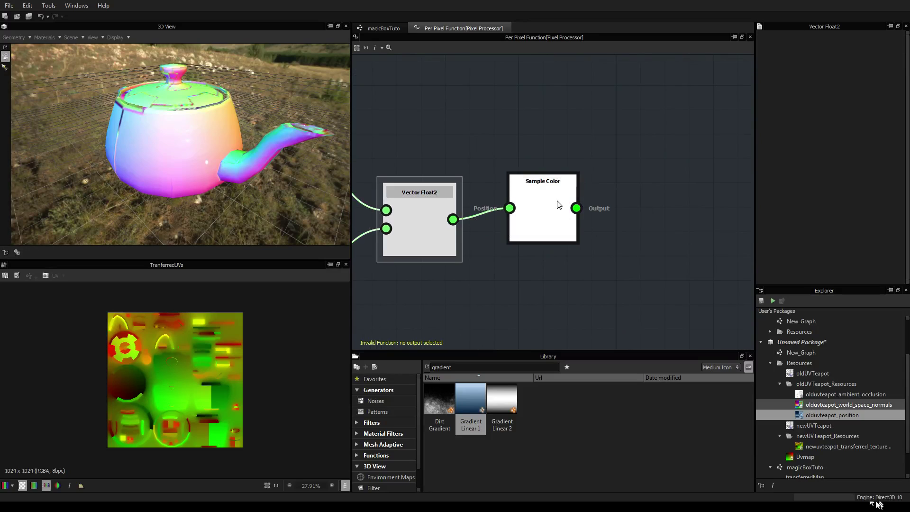
{"action": "left_click_drag", "start_coordinate": [557, 206], "coordinate": [591, 218]}
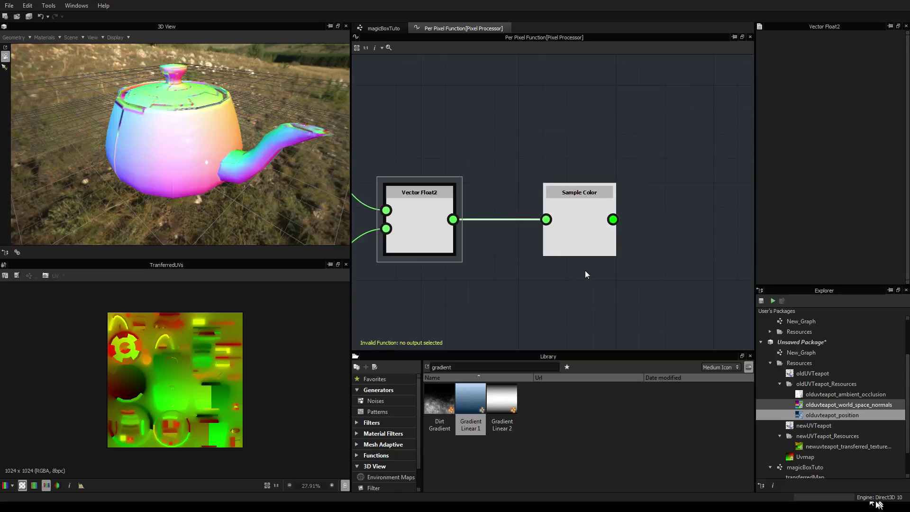
{"action": "right_click", "coordinate": [587, 222]}
{"action": "left_click", "coordinate": [530, 120]}
{"action": "scroll", "coordinate": [525, 121], "scroll_direction": "down", "scroll_amount": 4}
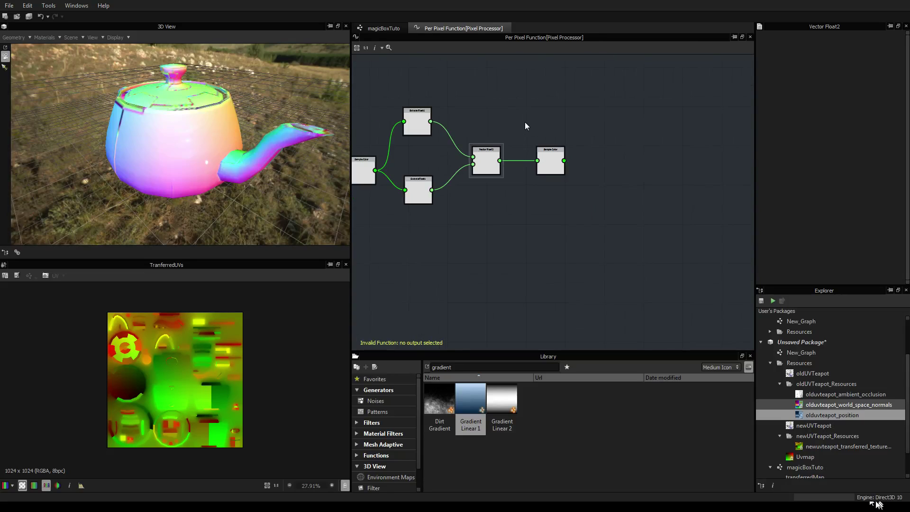
{"action": "middle_click_drag", "start_coordinate": [524, 122], "coordinate": [611, 196]}
{"action": "scroll", "coordinate": [502, 221], "scroll_direction": "up", "scroll_amount": 2}
{"action": "scroll", "coordinate": [502, 220], "scroll_direction": "down", "scroll_amount": 1}
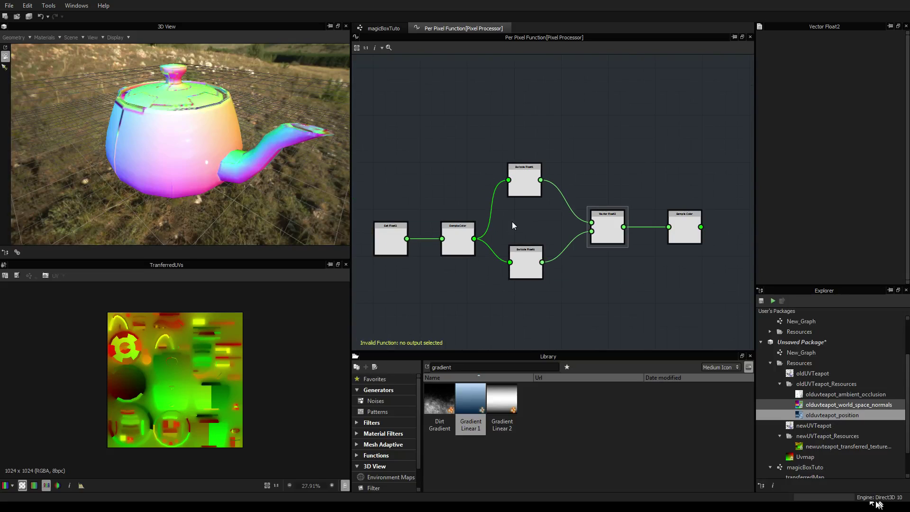
{"action": "left_click_drag", "start_coordinate": [384, 216], "coordinate": [460, 229]}
{"action": "middle_click_drag", "start_coordinate": [672, 251], "coordinate": [544, 236]}
Set the final Sample Color as output node, then select magicBoxTuto's transferred Map output
{"action": "right_click", "coordinate": [542, 235]}
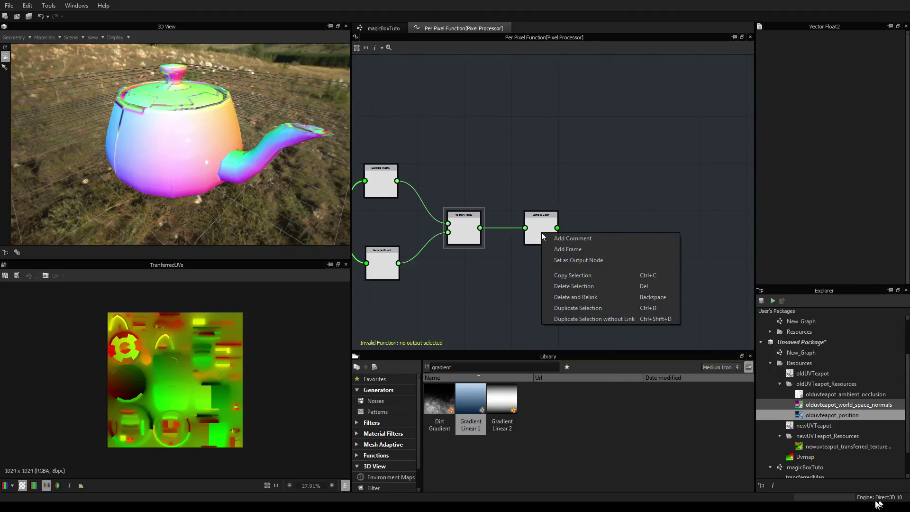
{"action": "left_click", "coordinate": [602, 259]}
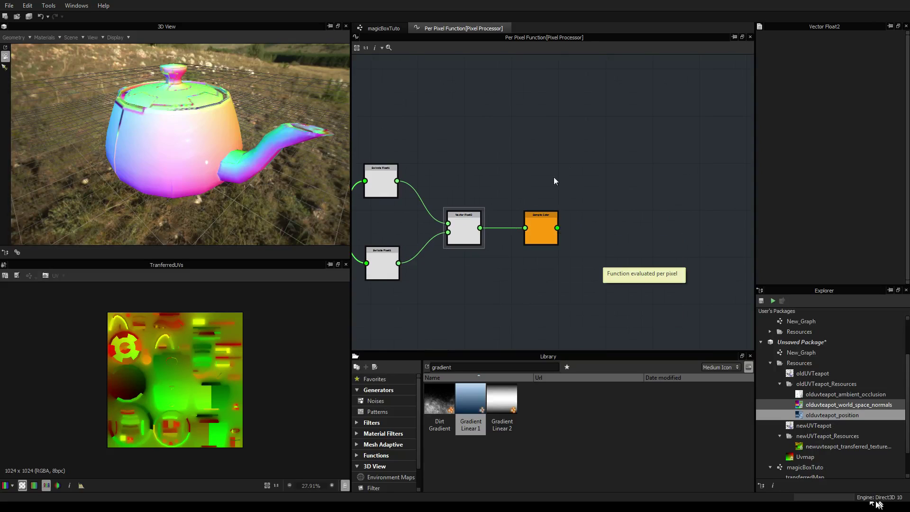
{"action": "left_click", "coordinate": [384, 28]}
{"action": "scroll", "coordinate": [507, 257], "scroll_direction": "down", "scroll_amount": 4}
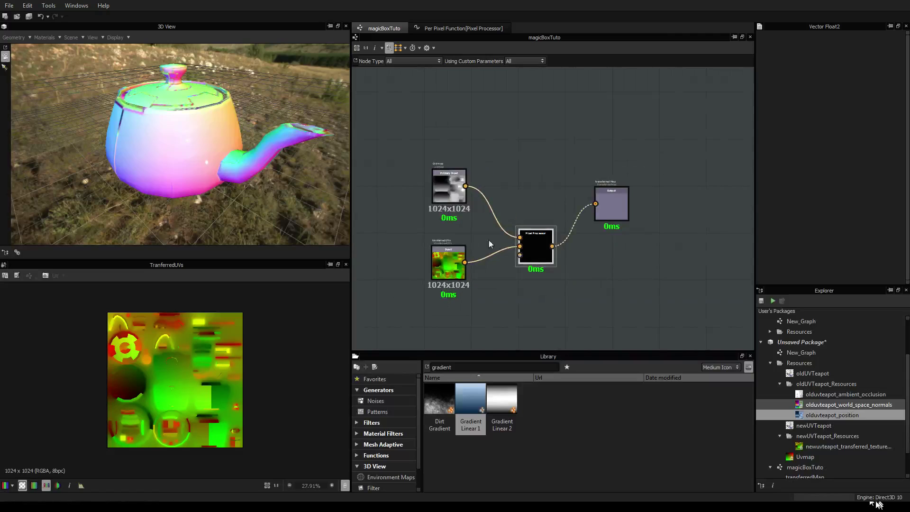
{"action": "left_click", "coordinate": [607, 203]}
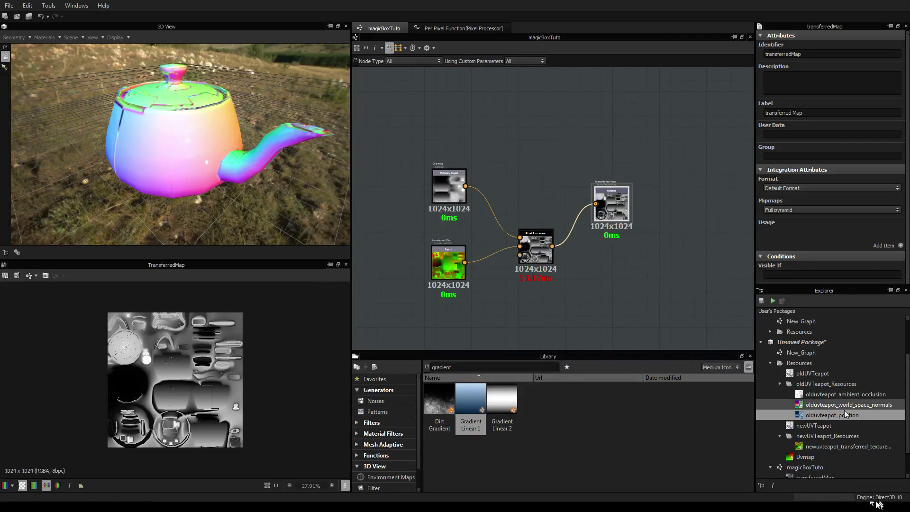
Display magicBoxTuto's outputs on the 3D teapot and orbit and zoom to inspect it
{"action": "right_click", "coordinate": [652, 234]}
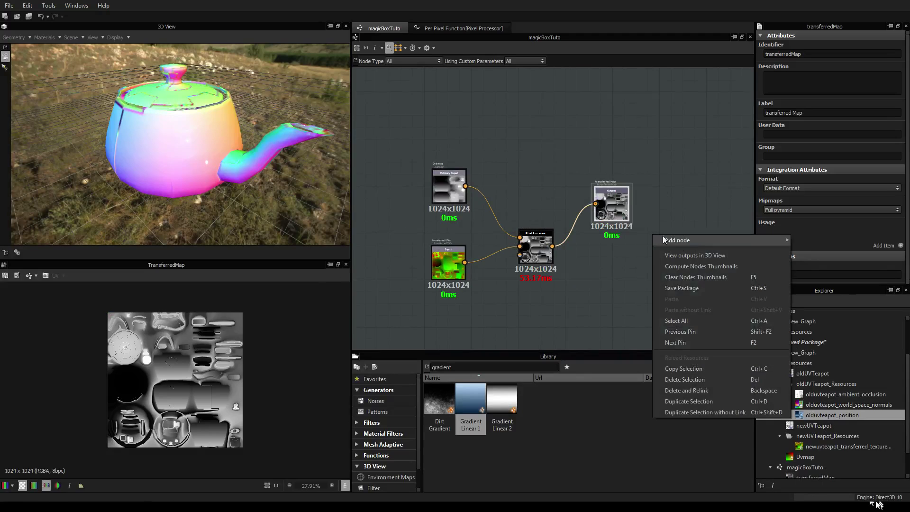
{"action": "left_click", "coordinate": [700, 255]}
{"action": "left_click_drag", "start_coordinate": [235, 172], "coordinate": [214, 200]}
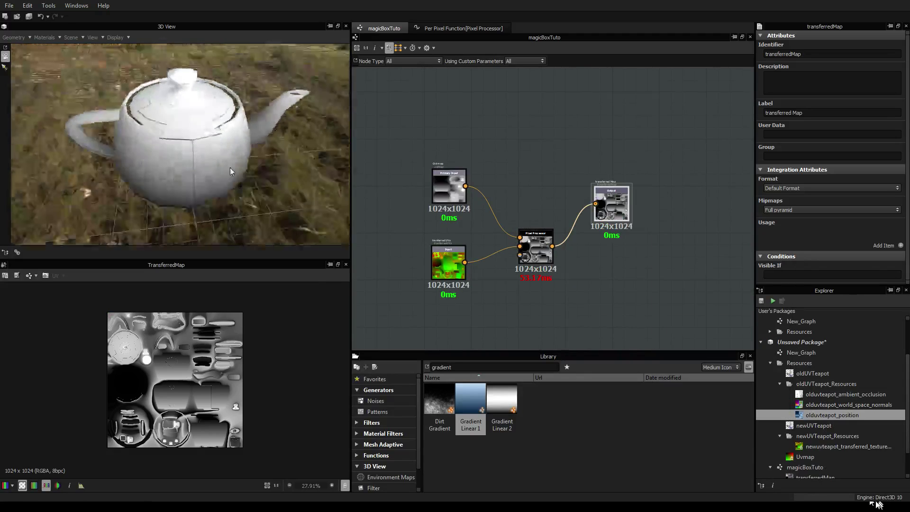
{"action": "left_click_drag", "start_coordinate": [230, 167], "coordinate": [207, 151]}
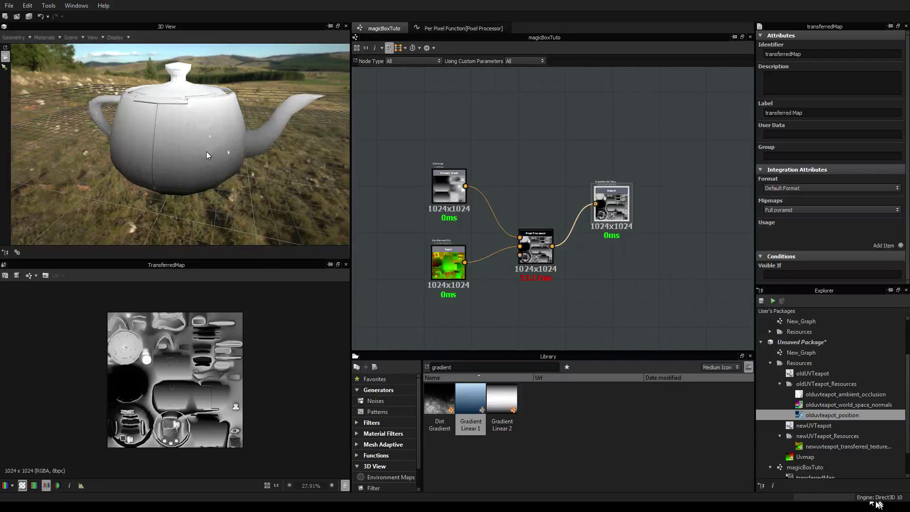
{"action": "left_click_drag", "start_coordinate": [209, 148], "coordinate": [159, 153]}
{"action": "scroll", "coordinate": [161, 152], "scroll_direction": "up", "scroll_amount": 3}
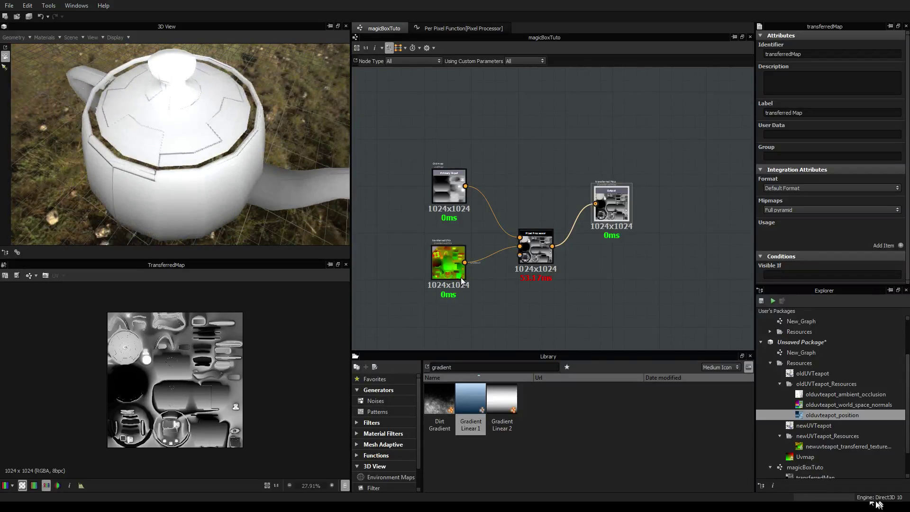
{"action": "scroll", "coordinate": [461, 277], "scroll_direction": "up", "scroll_amount": 1}
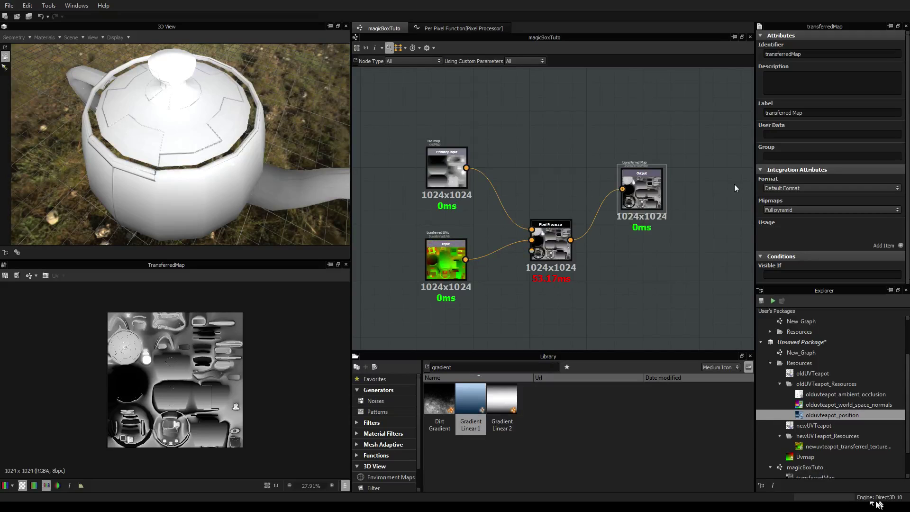
Set magicBoxTuto's Output Size width and height to 0 (Parent x 1)
{"action": "left_click", "coordinate": [675, 117]}
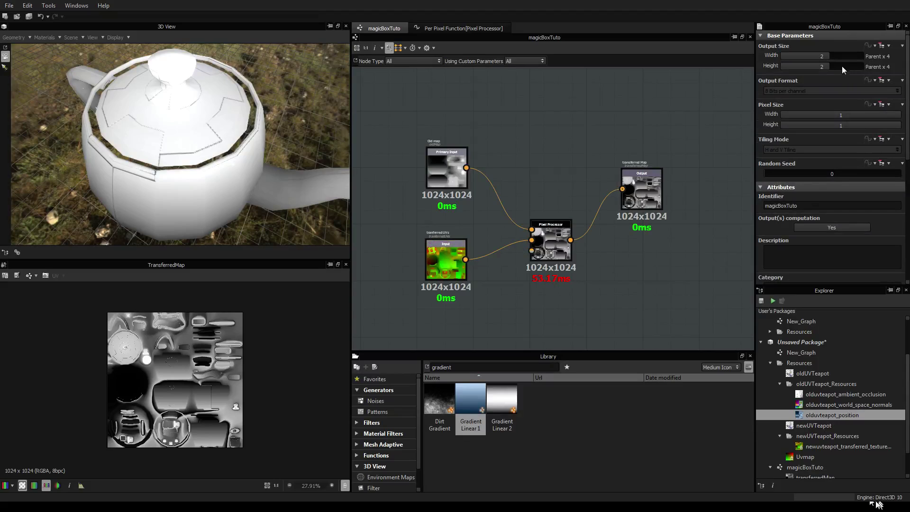
{"action": "left_click", "coordinate": [821, 56]}
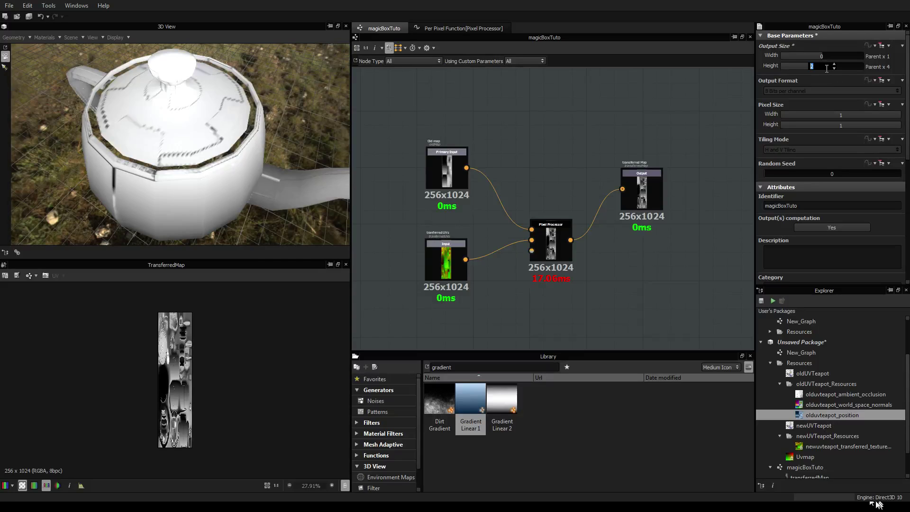
{"action": "type", "text": "0"}
{"action": "key", "text": "Tab"}
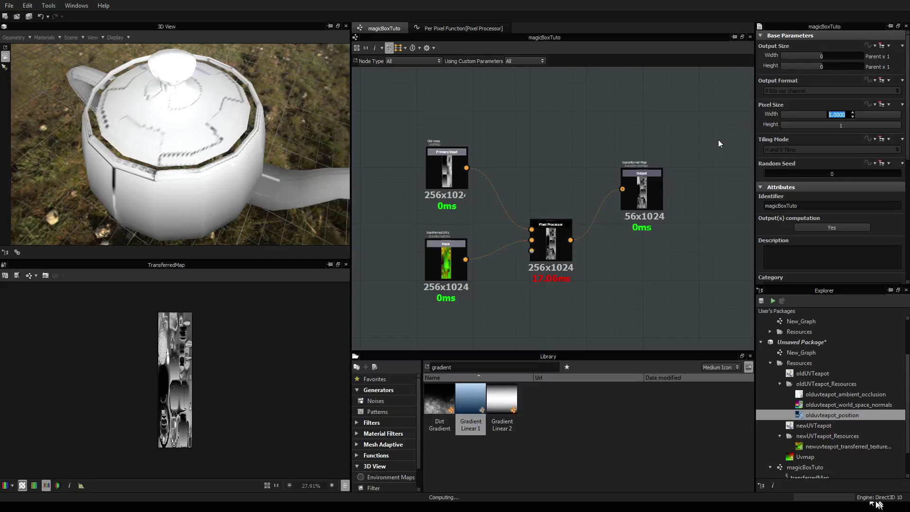
Collapse newUVTeapot_Resources, Resources, transferUVTest.sbs and the first Unsaved Package in the Explorer
{"action": "scroll", "coordinate": [498, 129], "scroll_direction": "up", "scroll_amount": 2}
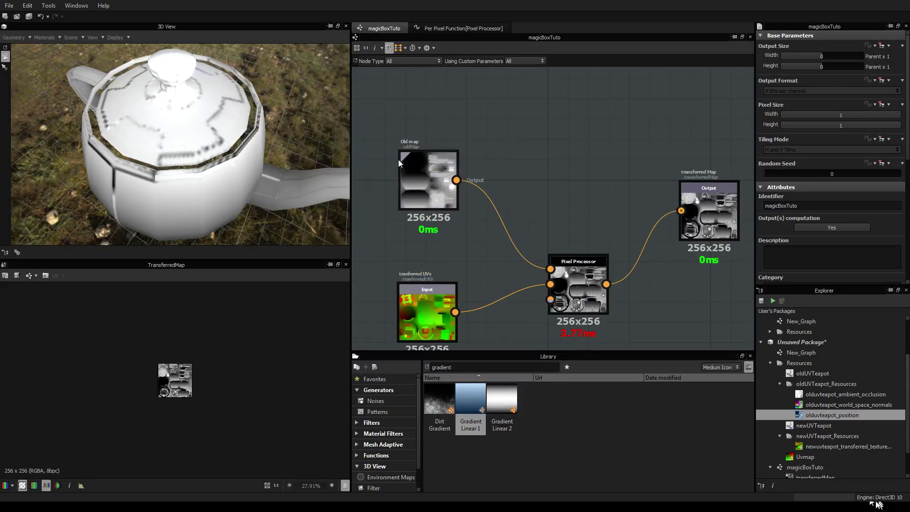
{"action": "scroll", "coordinate": [595, 239], "scroll_direction": "down", "scroll_amount": 1}
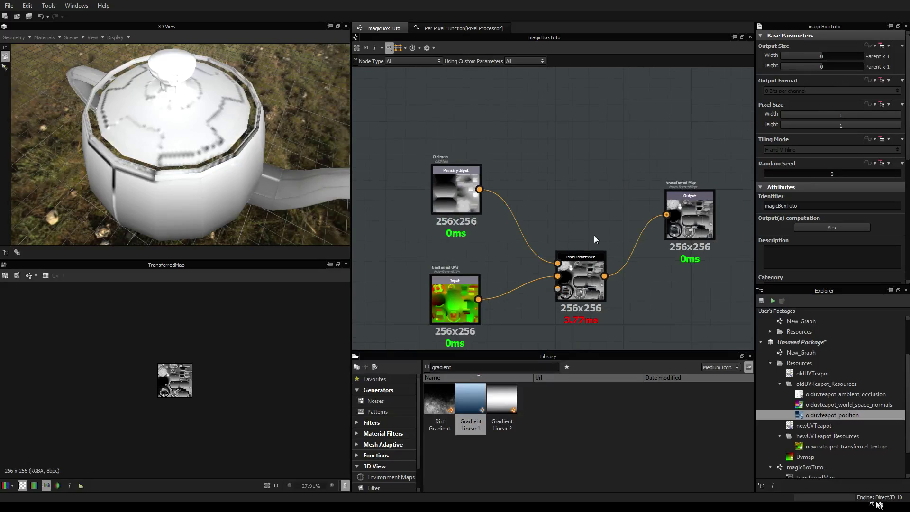
{"action": "scroll", "coordinate": [637, 276], "scroll_direction": "down", "scroll_amount": 1}
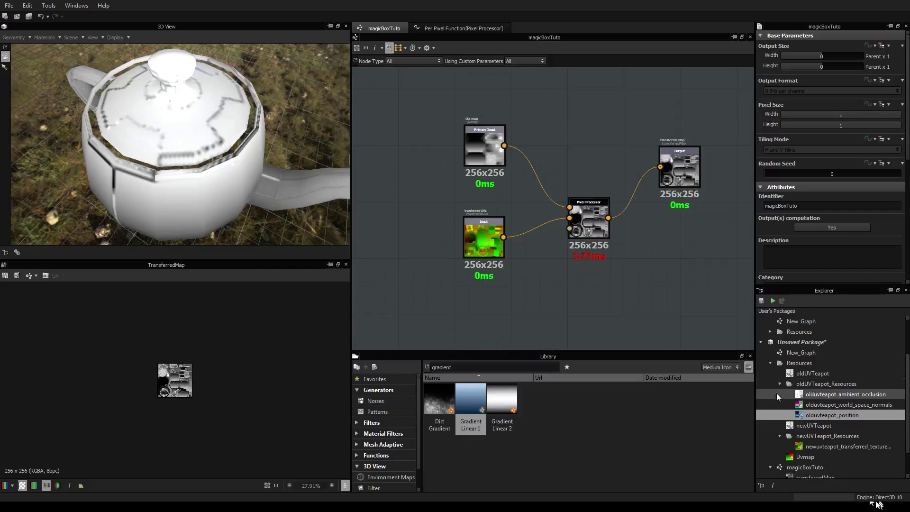
{"action": "left_click", "coordinate": [780, 435]}
{"action": "scroll", "coordinate": [782, 436], "scroll_direction": "down", "scroll_amount": 1}
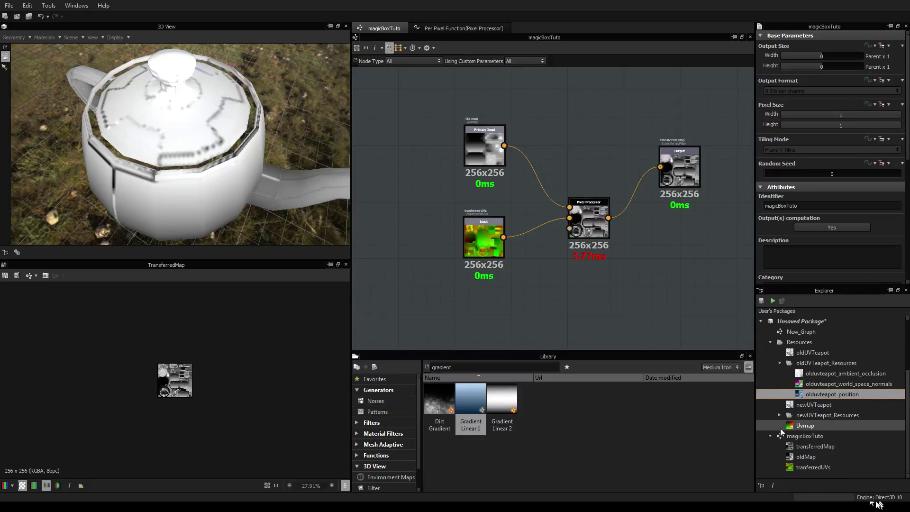
{"action": "left_click", "coordinate": [770, 342]}
{"action": "scroll", "coordinate": [769, 341], "scroll_direction": "up", "scroll_amount": 1}
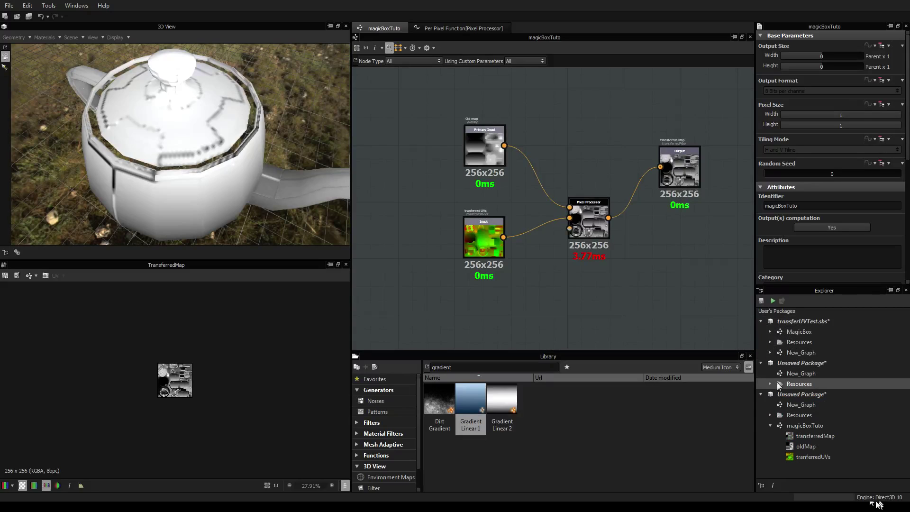
{"action": "left_click", "coordinate": [760, 321]}
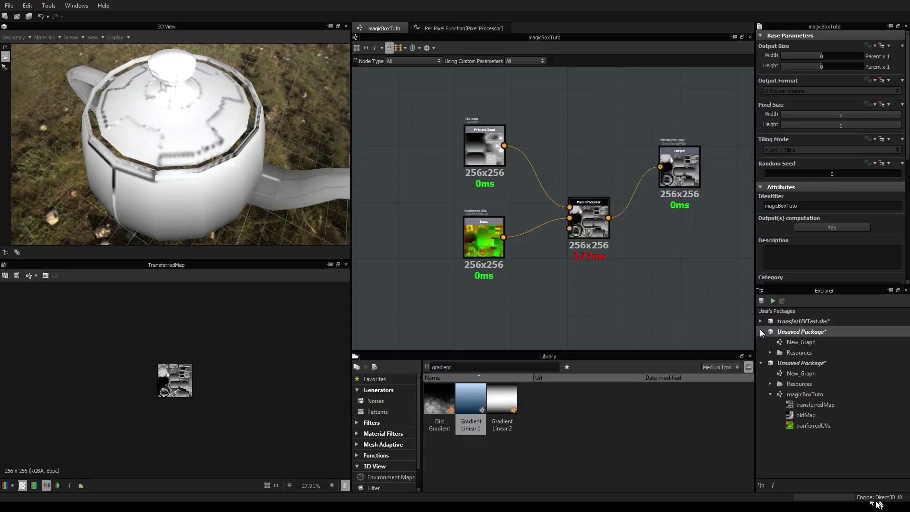
{"action": "left_click", "coordinate": [760, 331]}
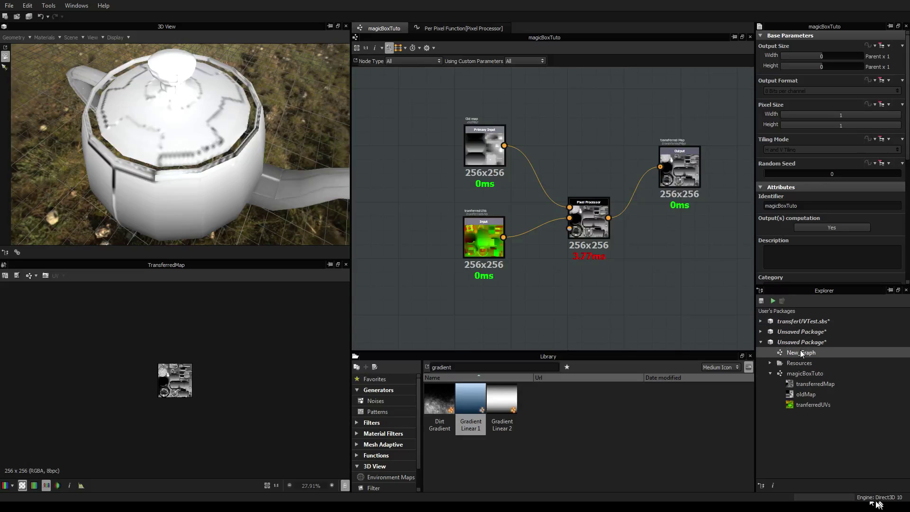
Open New_Graph, then create an empty graph New_Graph_1 in the second Unsaved Package
{"action": "double_click", "coordinate": [800, 352]}
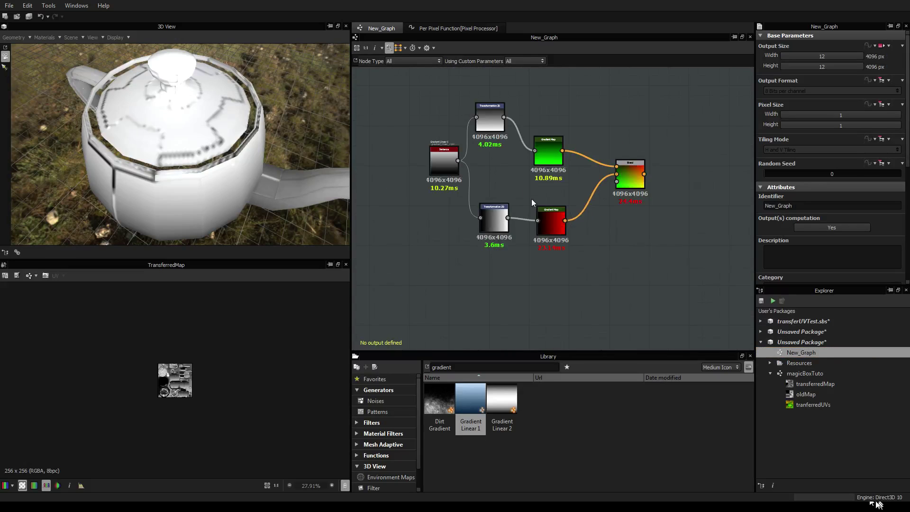
{"action": "right_click", "coordinate": [805, 343]}
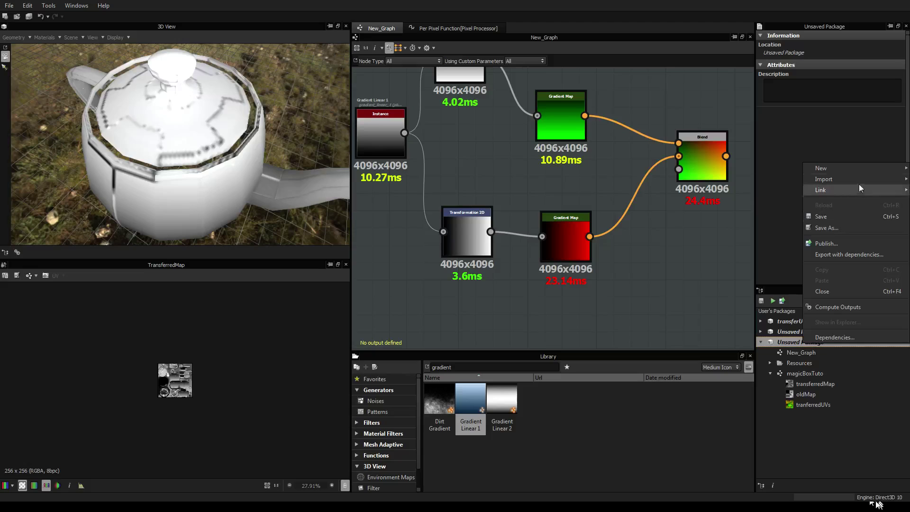
{"action": "mouse_move", "coordinate": [852, 169]}
{"action": "left_click", "coordinate": [760, 169]}
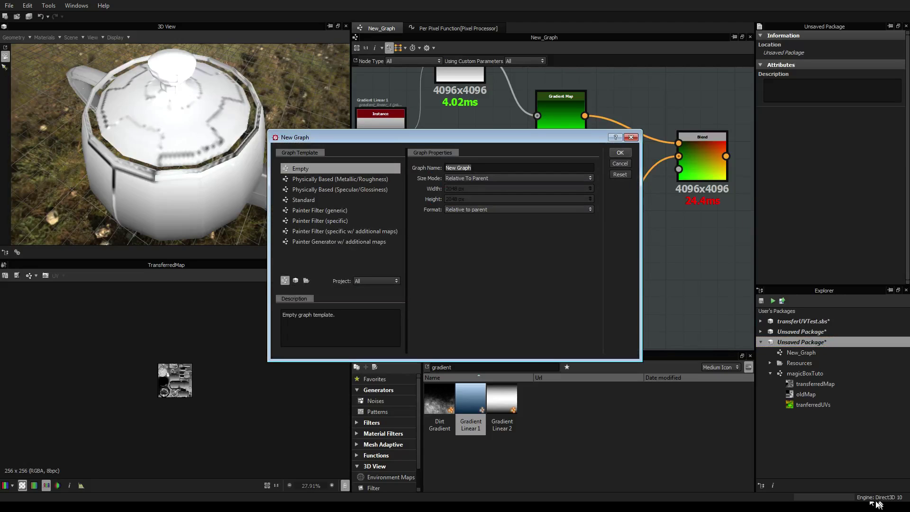
{"action": "left_click", "coordinate": [620, 152]}
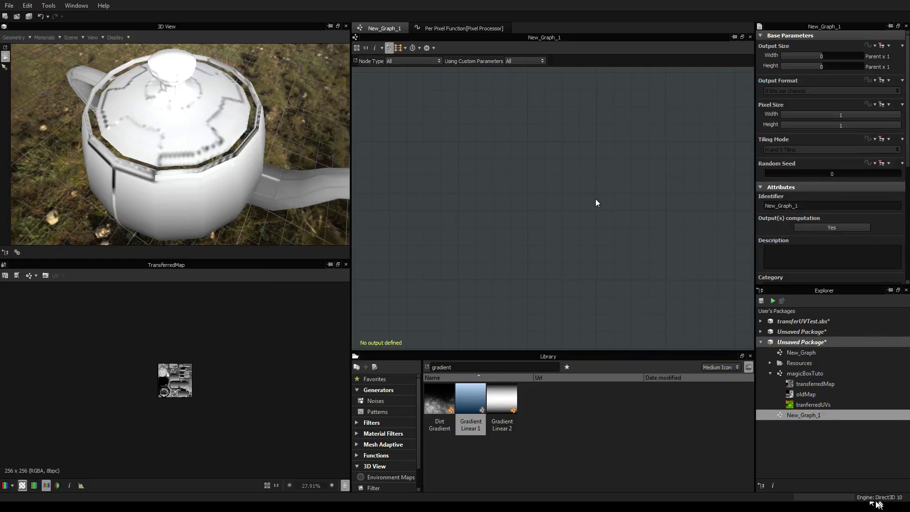
Add an Output node to New_Graph_1 and give it a diffuse usage
{"action": "right_click", "coordinate": [556, 195]}
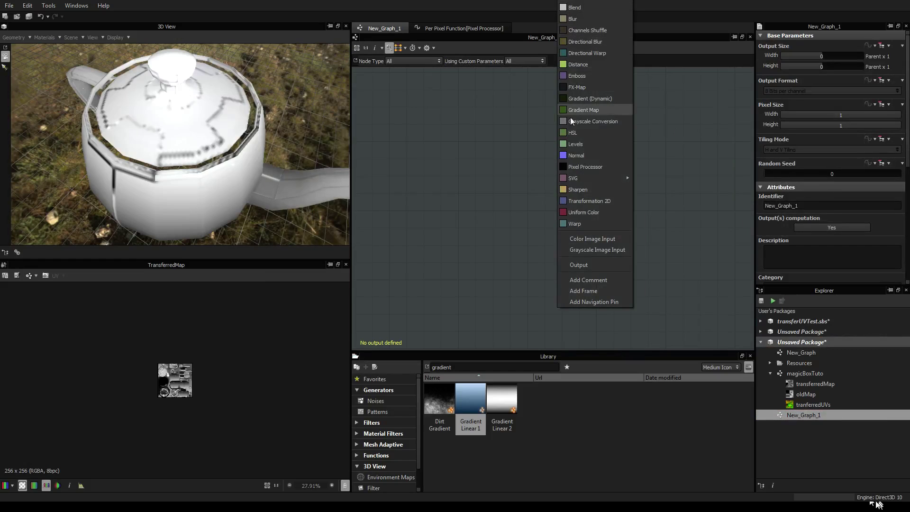
{"action": "left_click", "coordinate": [593, 264]}
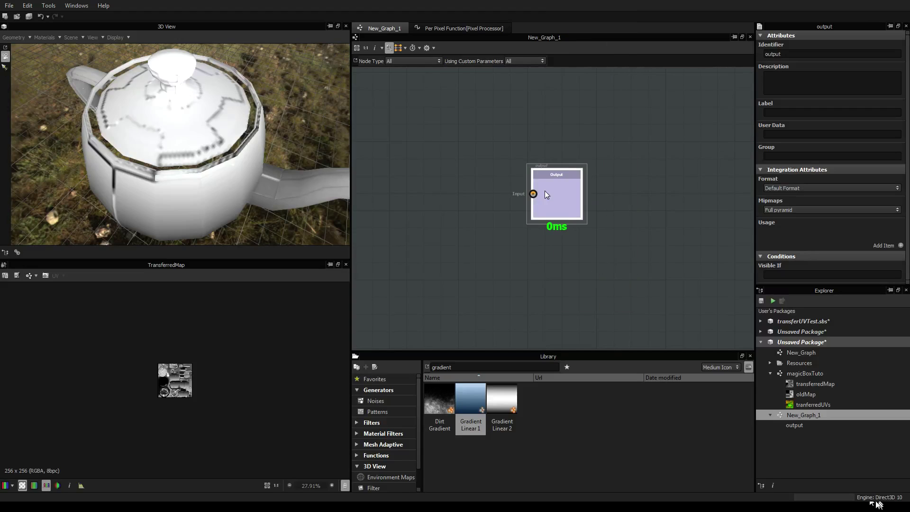
{"action": "left_click_drag", "start_coordinate": [544, 190], "coordinate": [567, 190]}
{"action": "left_click", "coordinate": [900, 245]}
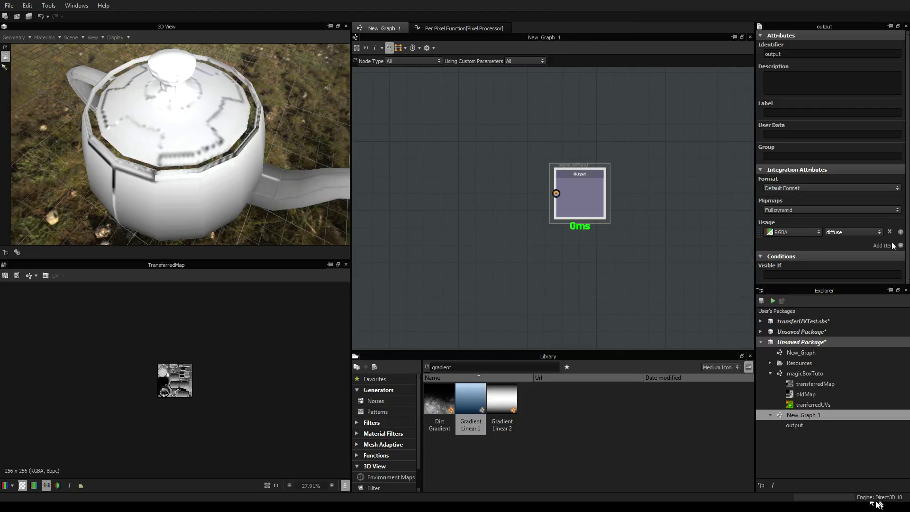
Display New_Graph_1's outputs on the 3D teapot and tilt the view lower
{"action": "scroll", "coordinate": [642, 249], "scroll_direction": "down", "scroll_amount": 2}
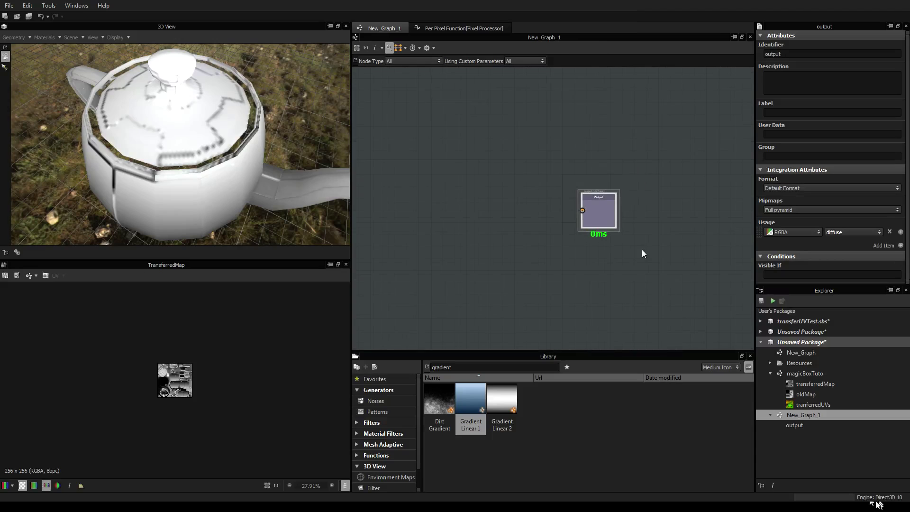
{"action": "right_click", "coordinate": [664, 245]}
{"action": "left_click", "coordinate": [742, 266]}
{"action": "left_click_drag", "start_coordinate": [194, 145], "coordinate": [194, 152]}
{"action": "scroll", "coordinate": [498, 212], "scroll_direction": "down", "scroll_amount": 3}
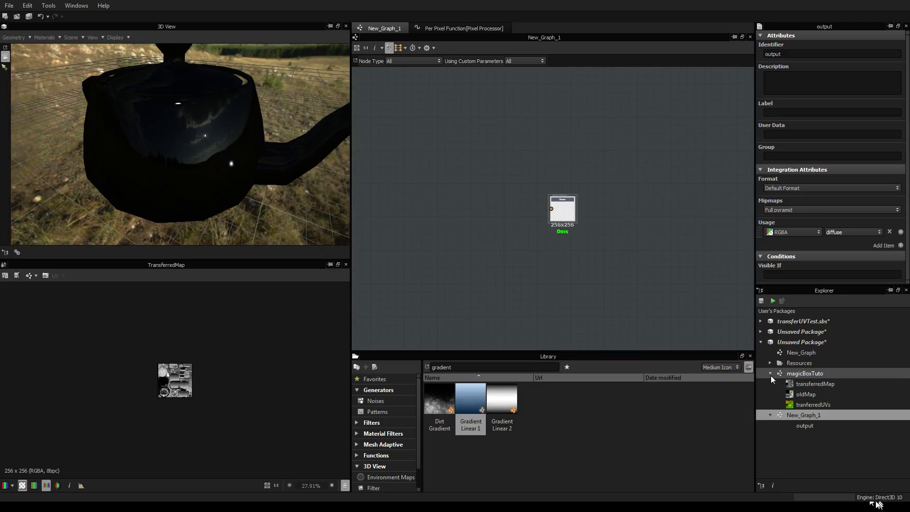
Drop the three oldUVTeapot maps from Resources into the graph as bitmap nodes
{"action": "left_click", "coordinate": [770, 363]}
{"action": "left_click", "coordinate": [809, 395]}
{"action": "left_click", "coordinate": [829, 418], "text": "shift"}
{"action": "left_click_drag", "start_coordinate": [835, 405], "coordinate": [423, 203]}
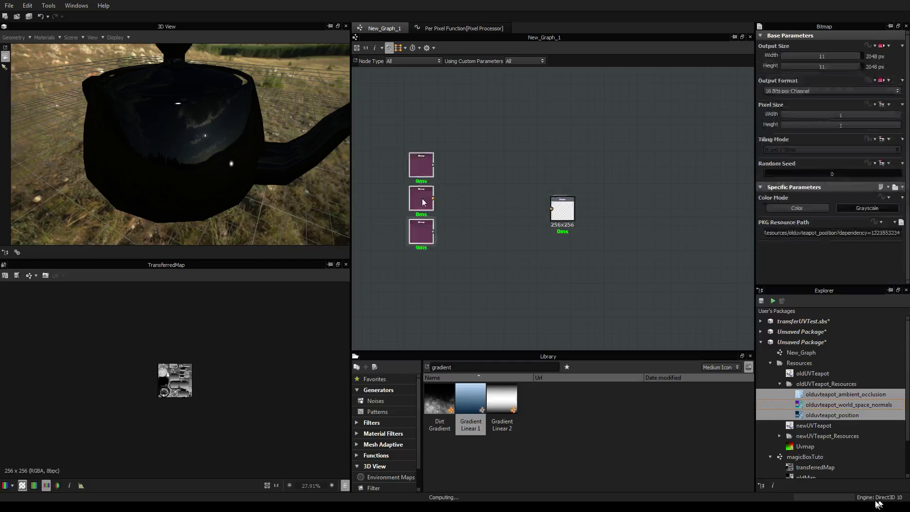
Wrap the three bitmaps in a frame titled 'olp maps to transfer'
{"action": "right_click", "coordinate": [408, 282]}
{"action": "left_click", "coordinate": [451, 290]}
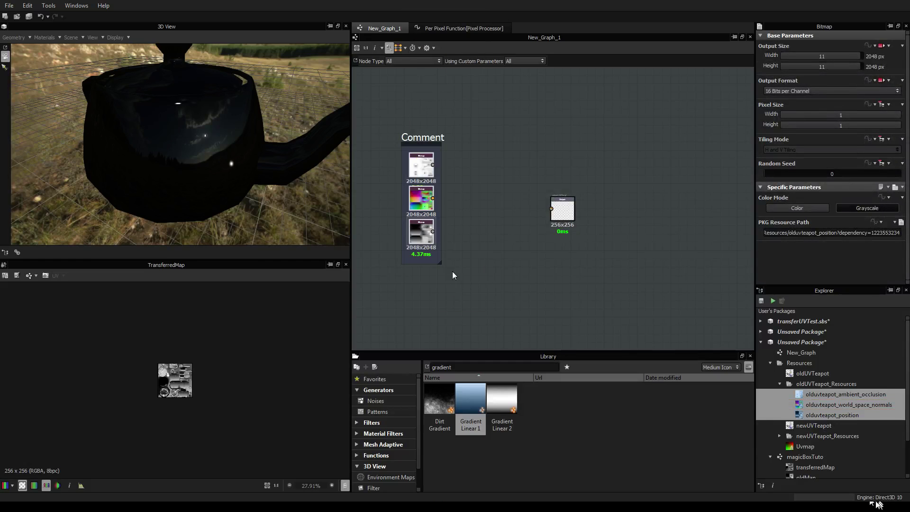
{"action": "left_click", "coordinate": [405, 138]}
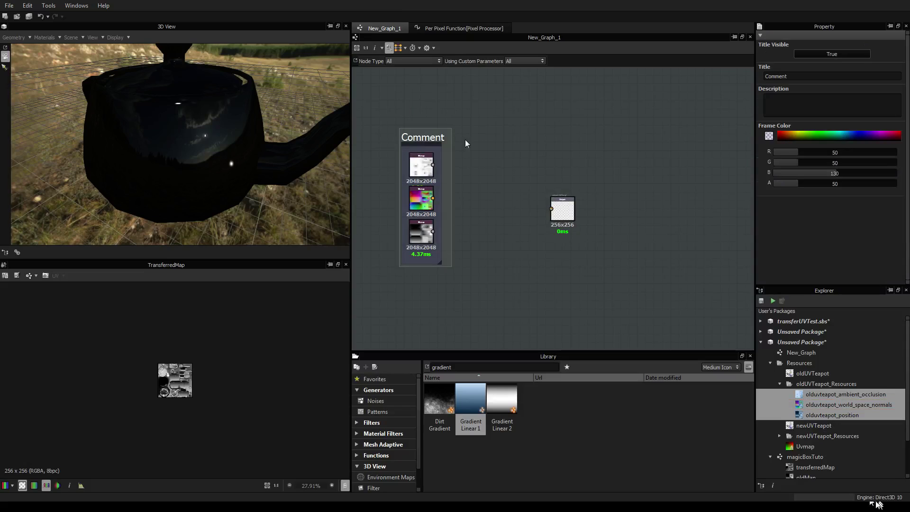
{"action": "left_click", "coordinate": [805, 77]}
{"action": "type", "text": "olp maps to transfer"}
{"action": "key", "text": "Return"}
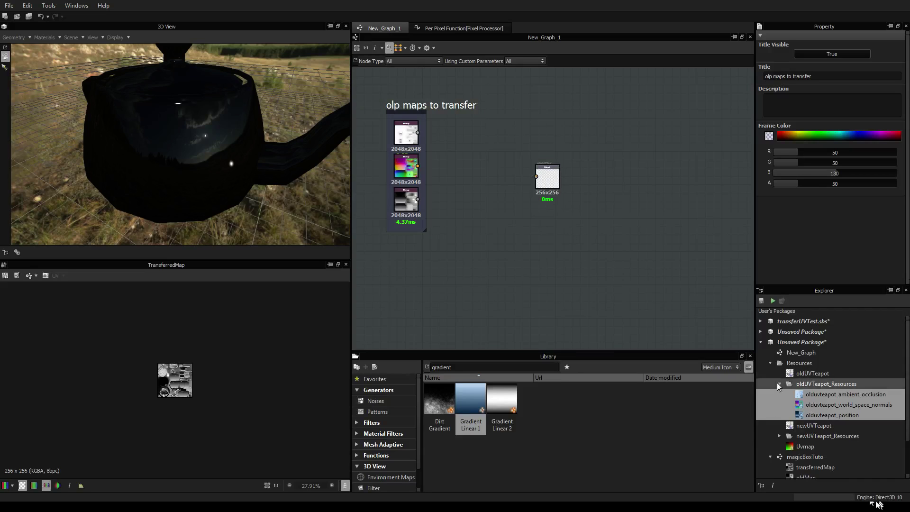
Delete the two magicBoxTuto Instance nodes accidentally dropped into New_Graph_1
{"action": "scroll", "coordinate": [805, 448], "scroll_direction": "down", "scroll_amount": 2}
{"action": "left_click_drag", "start_coordinate": [806, 447], "coordinate": [422, 297]}
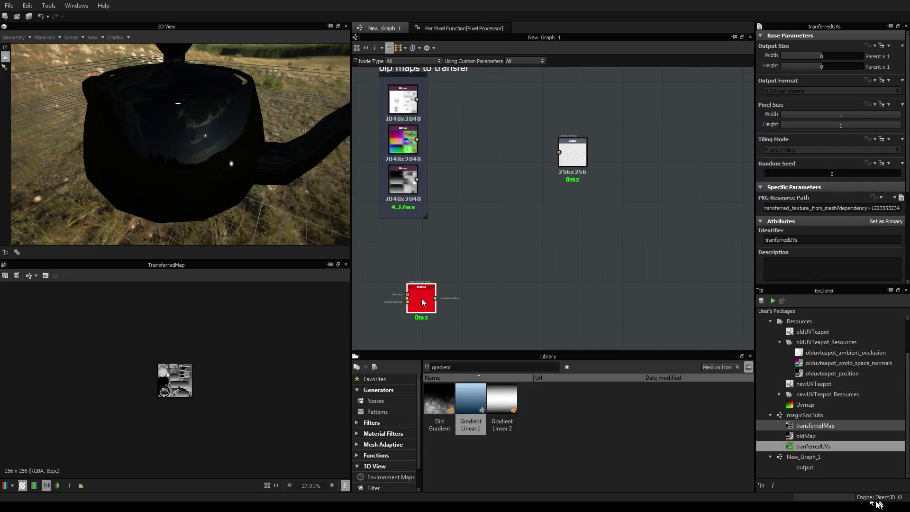
{"action": "scroll", "coordinate": [421, 297], "scroll_direction": "up", "scroll_amount": 3}
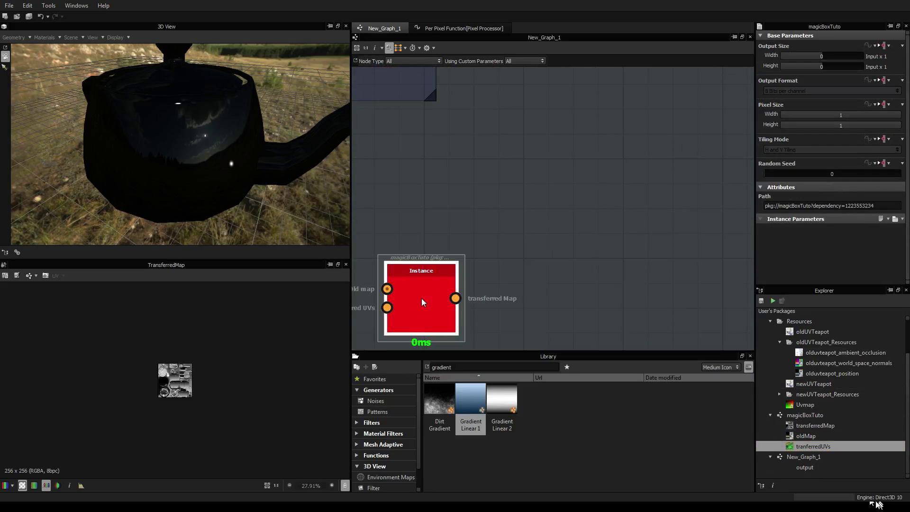
{"action": "left_click", "coordinate": [805, 435], "text": "ctrl"}
{"action": "left_click_drag", "start_coordinate": [806, 435], "coordinate": [548, 187]}
{"action": "left_click", "coordinate": [768, 446]}
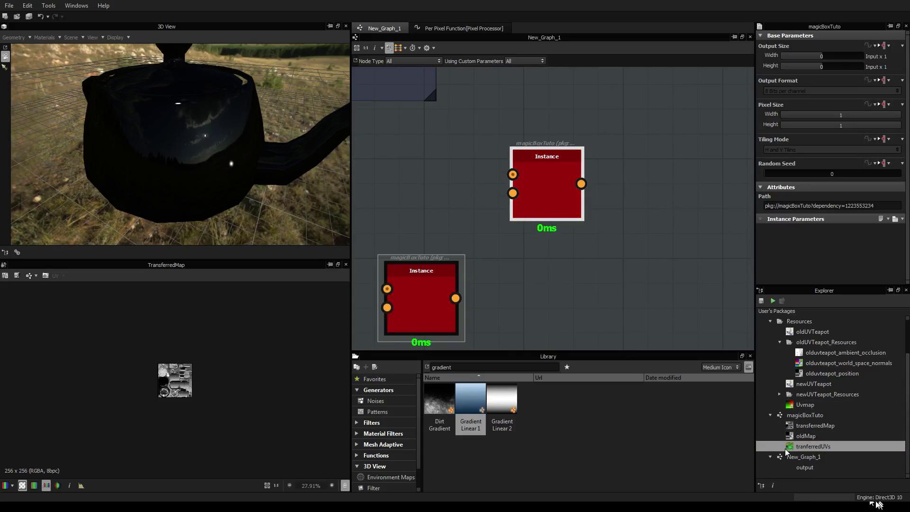
{"action": "left_click_drag", "start_coordinate": [648, 165], "coordinate": [425, 342]}
{"action": "key", "text": "Delete"}
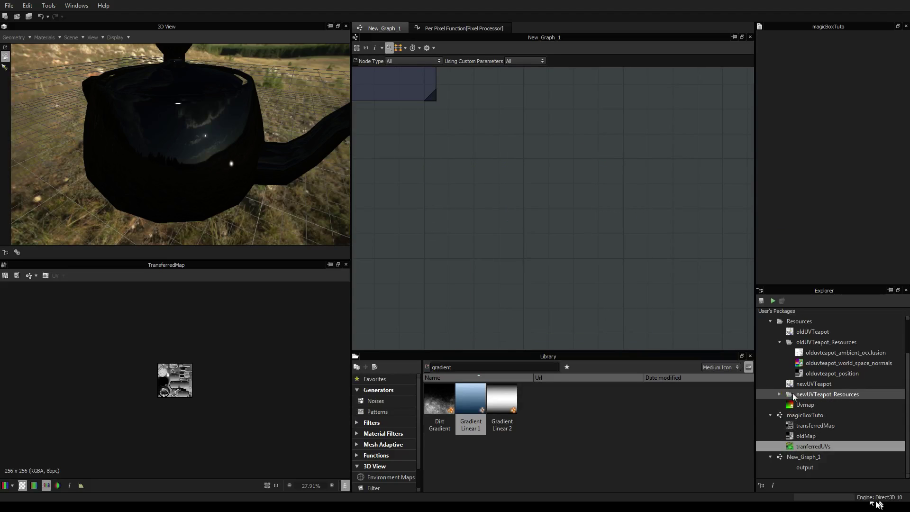
Add the new teapot's 4096x4096 transferred texture to the graph as a bitmap
{"action": "left_click", "coordinate": [780, 394]}
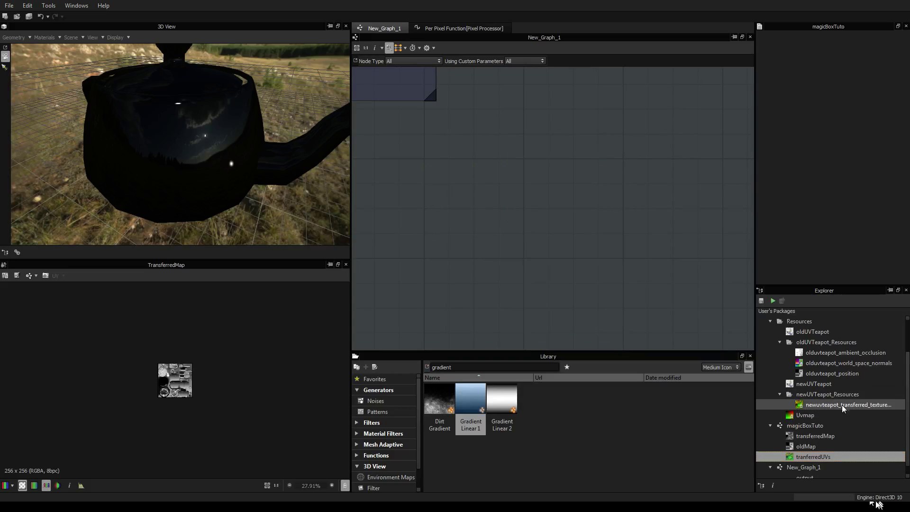
{"action": "left_click_drag", "start_coordinate": [860, 404], "coordinate": [450, 173]}
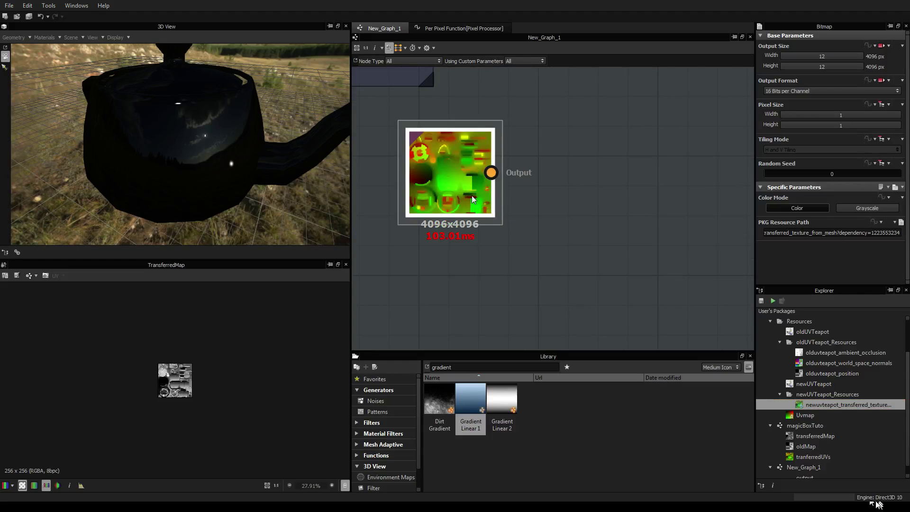
{"action": "scroll", "coordinate": [519, 208], "scroll_direction": "down", "scroll_amount": 3}
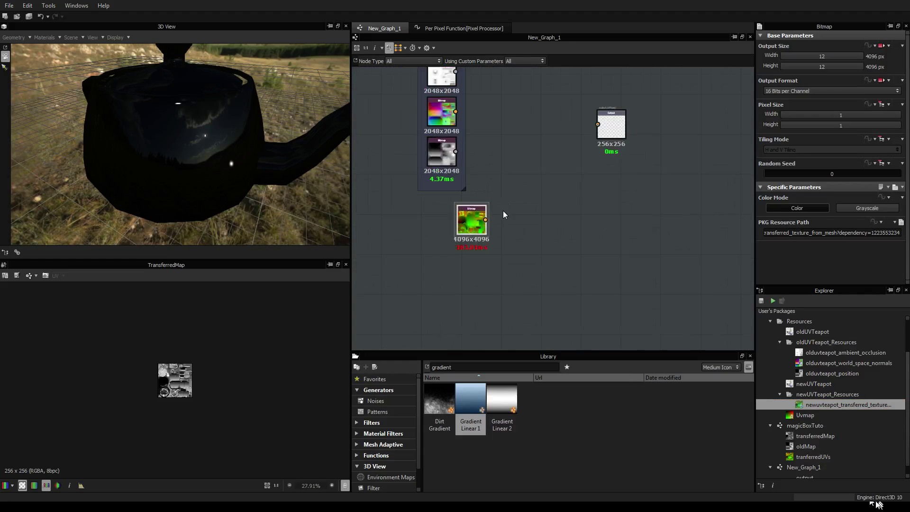
{"action": "left_click_drag", "start_coordinate": [470, 223], "coordinate": [461, 218]}
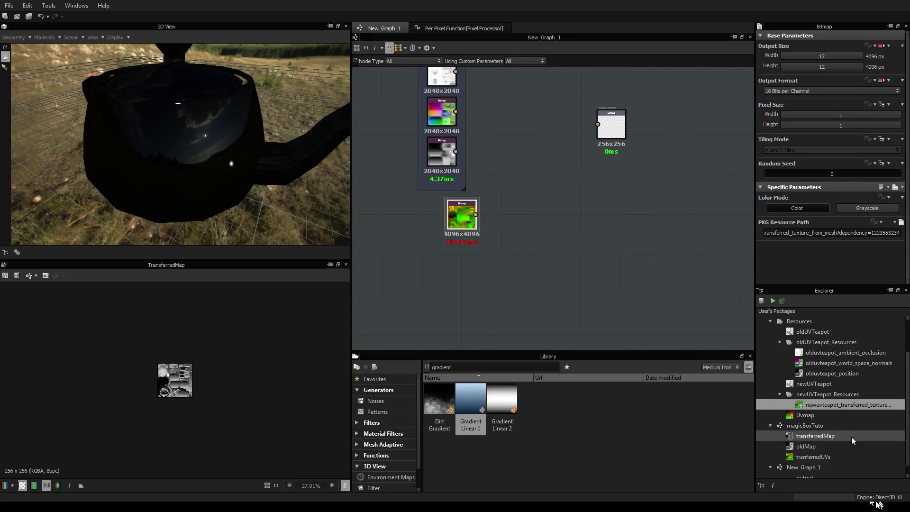
Place a magicBoxTuto instance node in New_Graph_1
{"action": "left_click", "coordinate": [769, 425]}
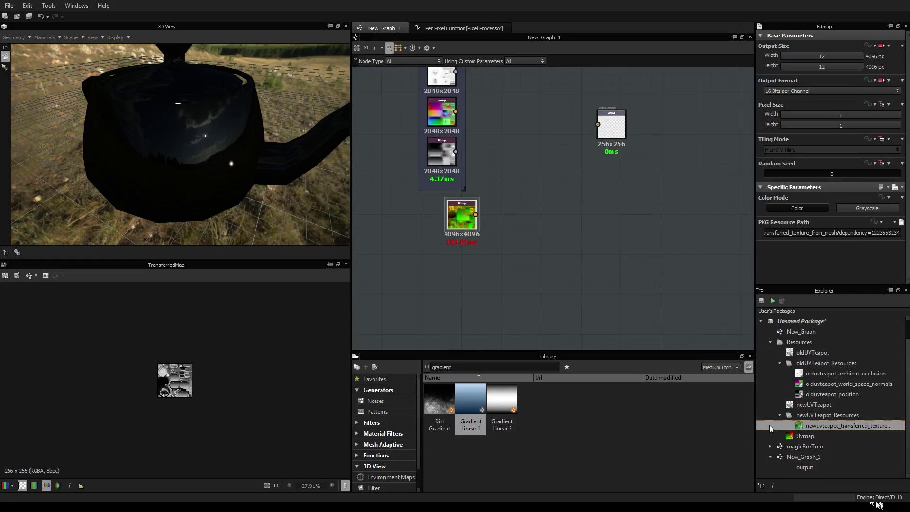
{"action": "left_click", "coordinate": [808, 447]}
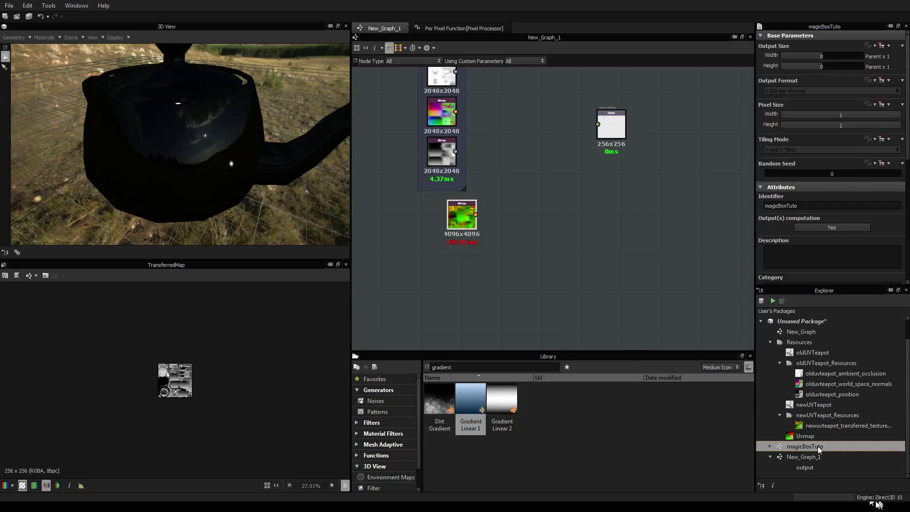
{"action": "left_click_drag", "start_coordinate": [818, 446], "coordinate": [533, 169]}
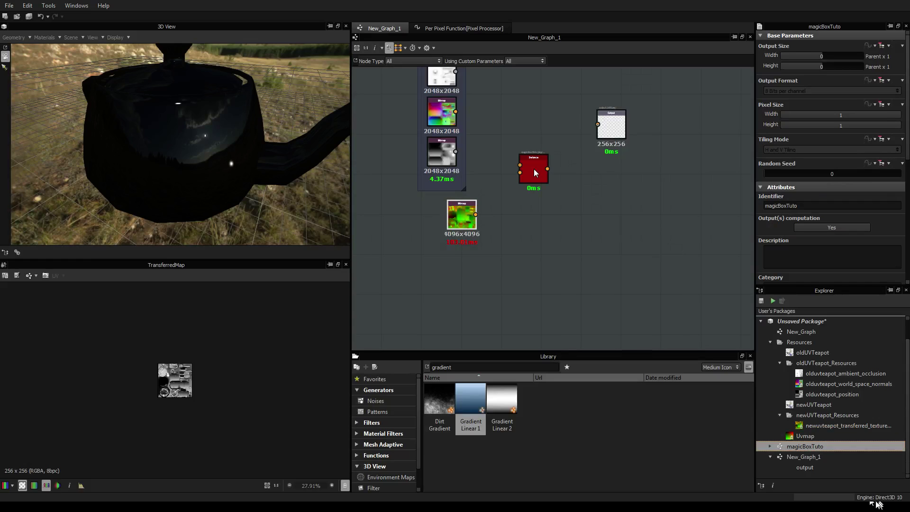
{"action": "scroll", "coordinate": [534, 169], "scroll_direction": "up", "scroll_amount": 1}
{"action": "scroll", "coordinate": [522, 194], "scroll_direction": "down", "scroll_amount": 1}
{"action": "scroll", "coordinate": [522, 201], "scroll_direction": "up", "scroll_amount": 2}
{"action": "scroll", "coordinate": [522, 201], "scroll_direction": "down", "scroll_amount": 1}
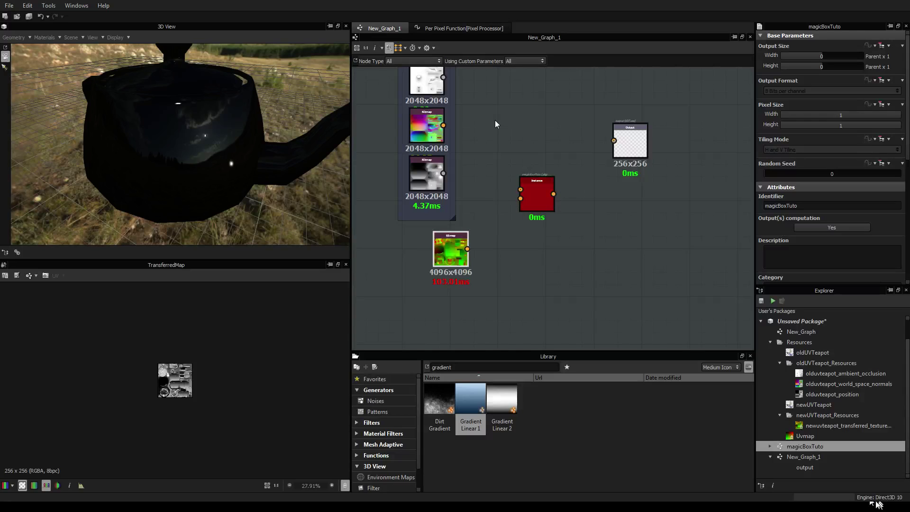
Connect the old normals map to the Output node and check it on the teapot
{"action": "left_click_drag", "start_coordinate": [445, 78], "coordinate": [613, 141]}
{"action": "left_click_drag", "start_coordinate": [236, 130], "coordinate": [240, 107]}
{"action": "left_click_drag", "start_coordinate": [443, 125], "coordinate": [613, 141]}
{"action": "left_click_drag", "start_coordinate": [217, 143], "coordinate": [188, 164]}
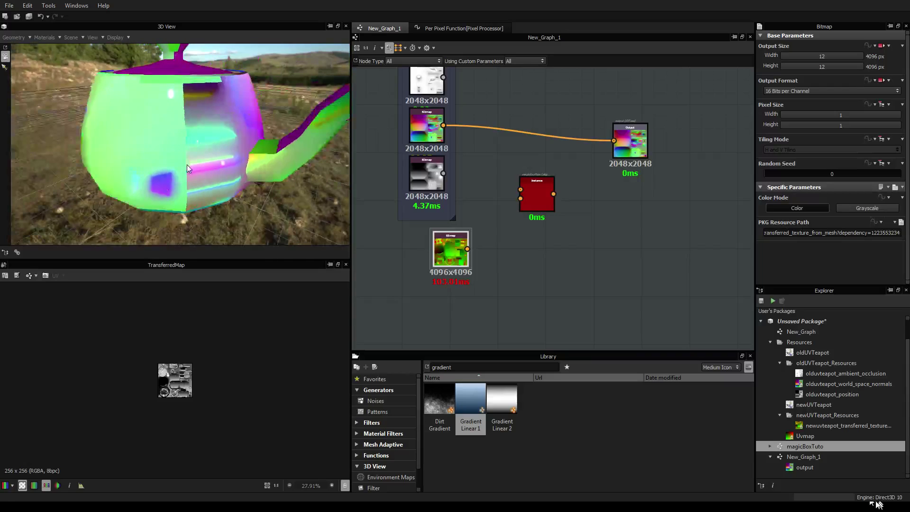
Wire the transferred texture into the instance's transferred UVs input and the old normal map into Old map
{"action": "left_click_drag", "start_coordinate": [467, 249], "coordinate": [522, 202]}
{"action": "scroll", "coordinate": [523, 204], "scroll_direction": "up", "scroll_amount": 3}
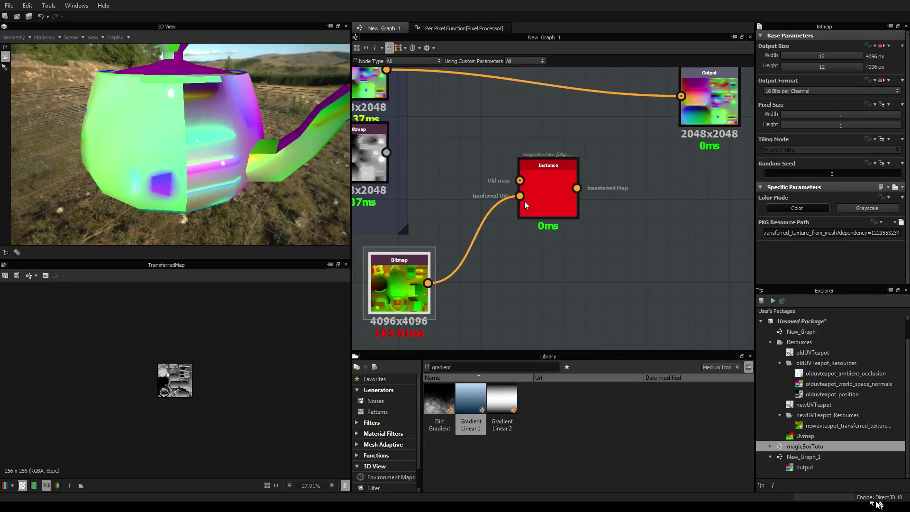
{"action": "scroll", "coordinate": [523, 204], "scroll_direction": "up", "scroll_amount": 3}
{"action": "scroll", "coordinate": [459, 202], "scroll_direction": "down", "scroll_amount": 3}
{"action": "scroll", "coordinate": [486, 219], "scroll_direction": "down", "scroll_amount": 2}
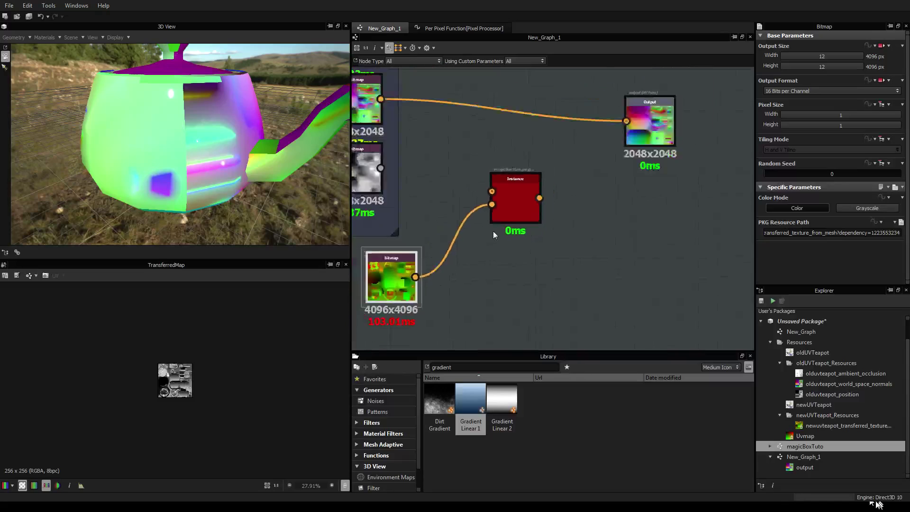
{"action": "left_click_drag", "start_coordinate": [399, 121], "coordinate": [491, 198]}
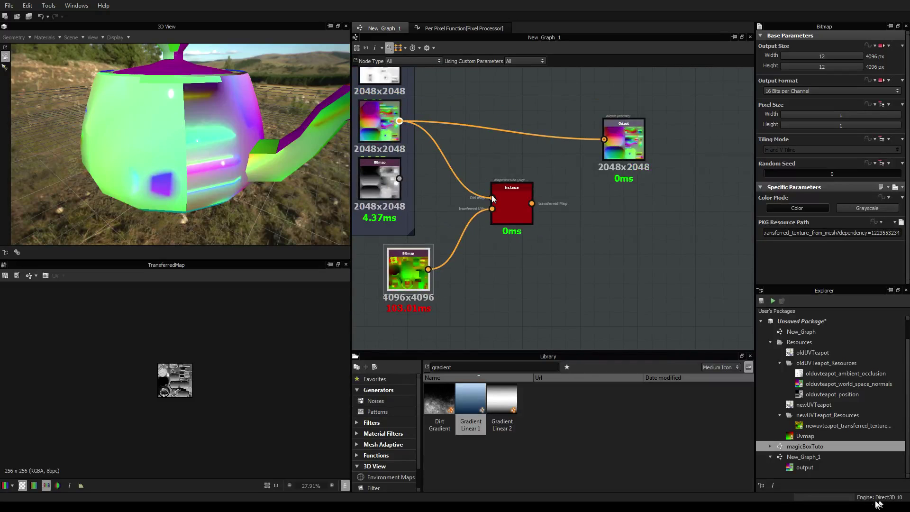
Preview the magicBoxTuto instance's transferred map in the 2D view
{"action": "double_click", "coordinate": [517, 212]}
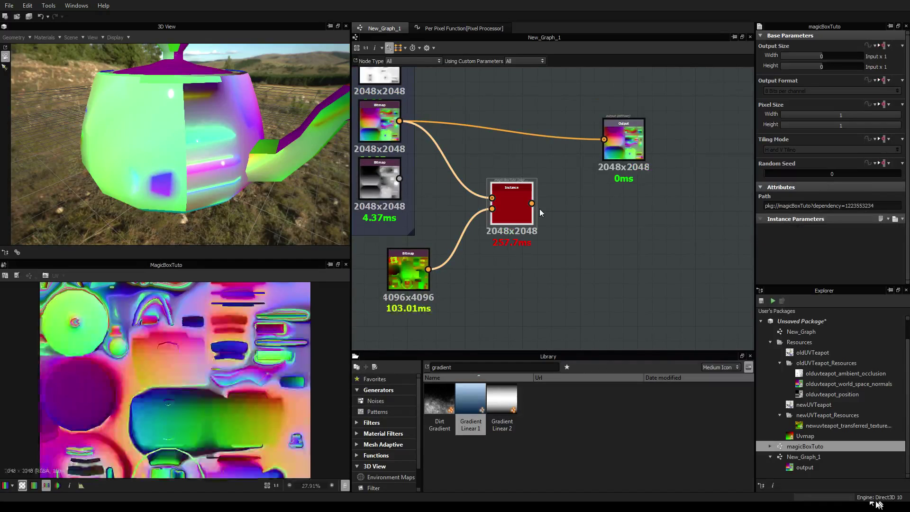
{"action": "scroll", "coordinate": [507, 227], "scroll_direction": "up", "scroll_amount": 3}
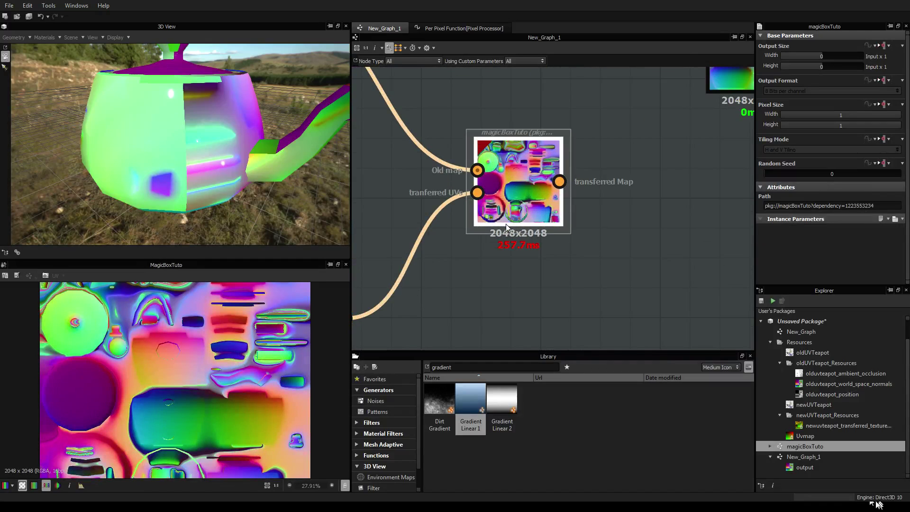
{"action": "scroll", "coordinate": [507, 226], "scroll_direction": "down", "scroll_amount": 3}
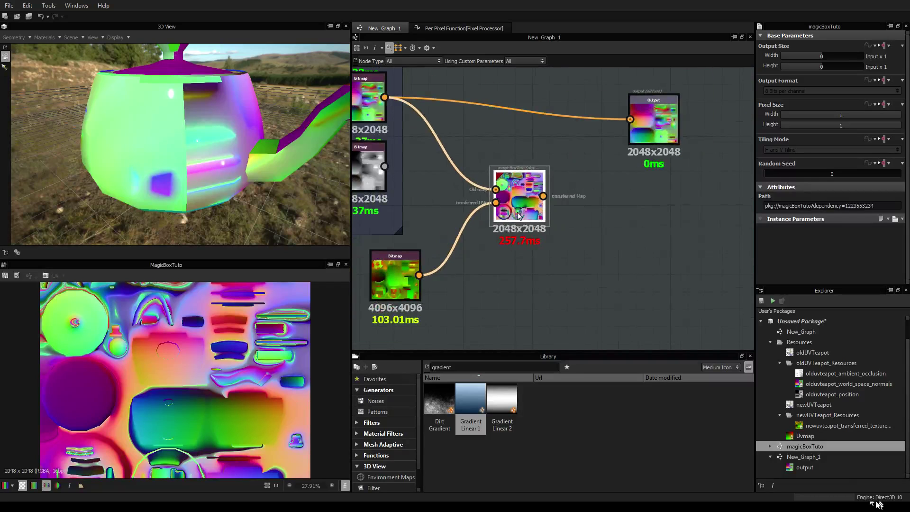
{"action": "scroll", "coordinate": [519, 216], "scroll_direction": "up", "scroll_amount": 1}
{"action": "scroll", "coordinate": [519, 216], "scroll_direction": "up", "scroll_amount": 2}
{"action": "scroll", "coordinate": [519, 216], "scroll_direction": "down", "scroll_amount": 2}
Connect the Transferred Map output to the Output node and inspect the teapot's new normals
{"action": "left_click_drag", "start_coordinate": [548, 193], "coordinate": [653, 100]}
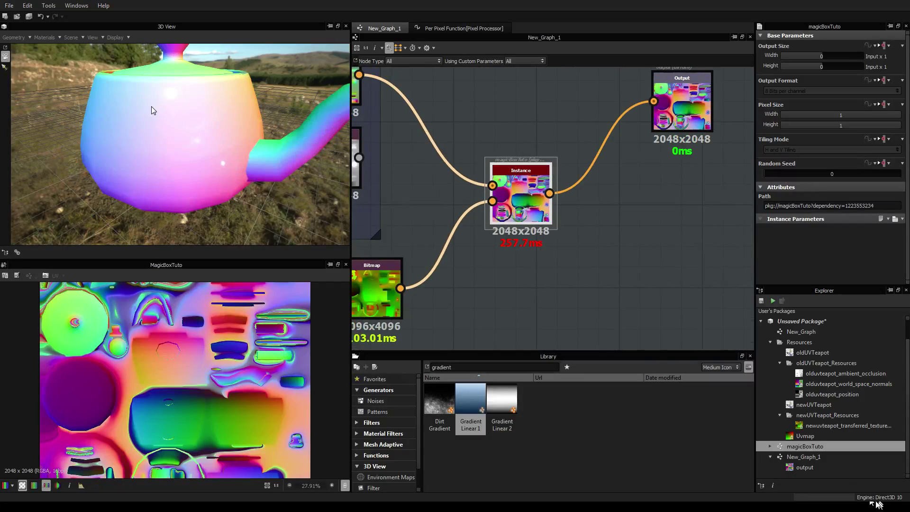
{"action": "left_click_drag", "start_coordinate": [151, 111], "coordinate": [197, 133]}
{"action": "scroll", "coordinate": [162, 122], "scroll_direction": "down", "scroll_amount": 3}
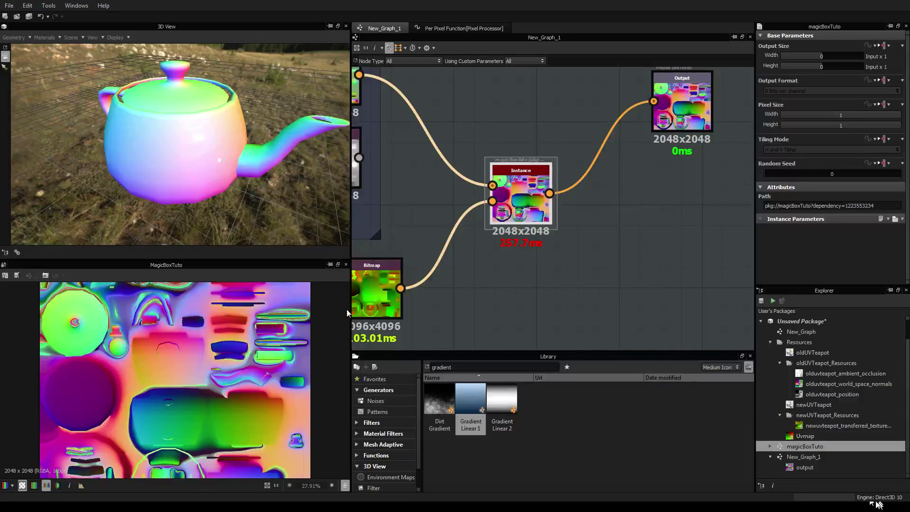
{"action": "double_click", "coordinate": [806, 436]}
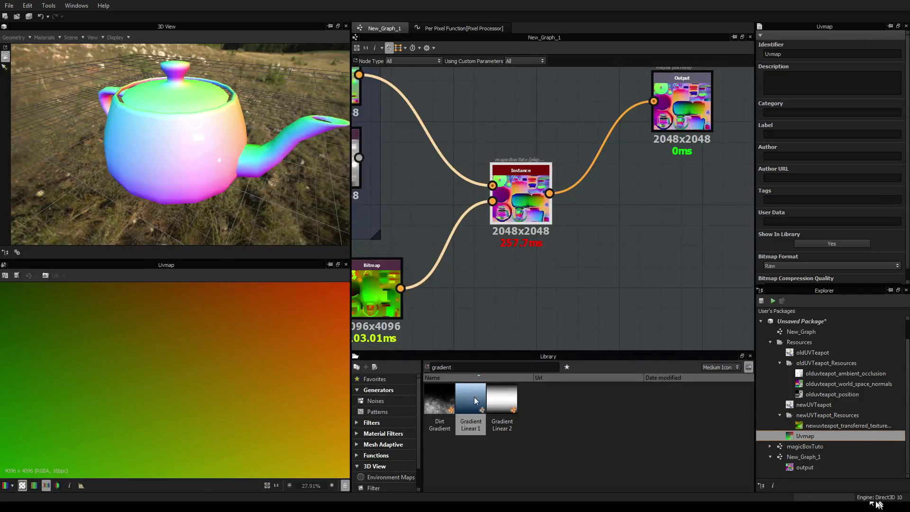
{"action": "scroll", "coordinate": [272, 383], "scroll_direction": "down", "scroll_amount": 5}
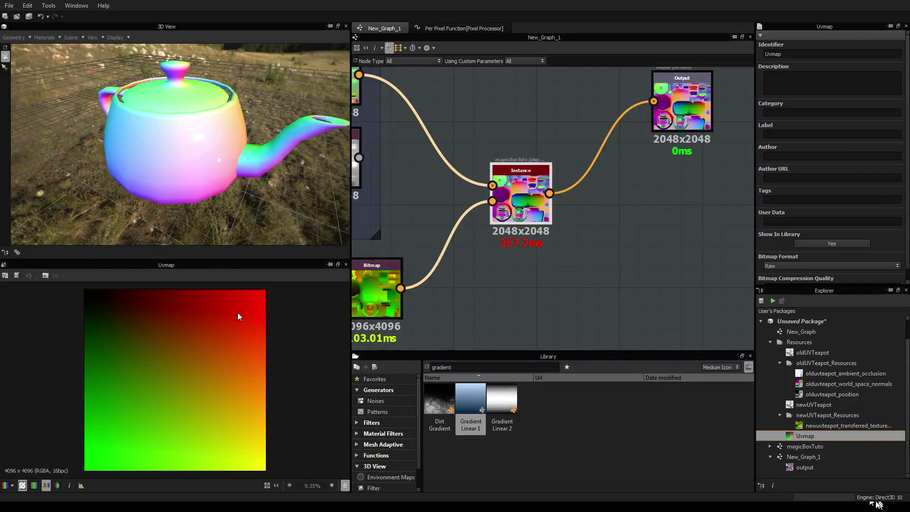
{"action": "middle_click_drag", "start_coordinate": [427, 284], "coordinate": [492, 277]}
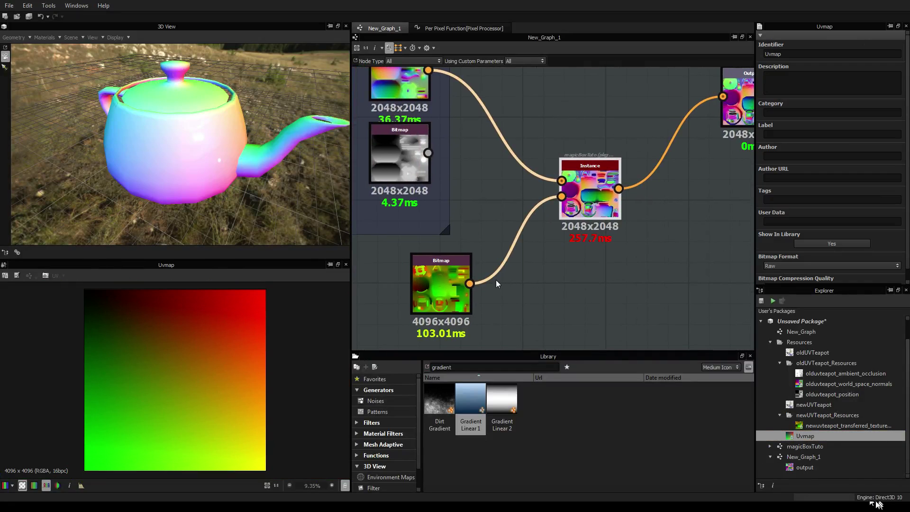
{"action": "scroll", "coordinate": [493, 277], "scroll_direction": "up", "scroll_amount": 3}
{"action": "scroll", "coordinate": [425, 282], "scroll_direction": "up", "scroll_amount": 3}
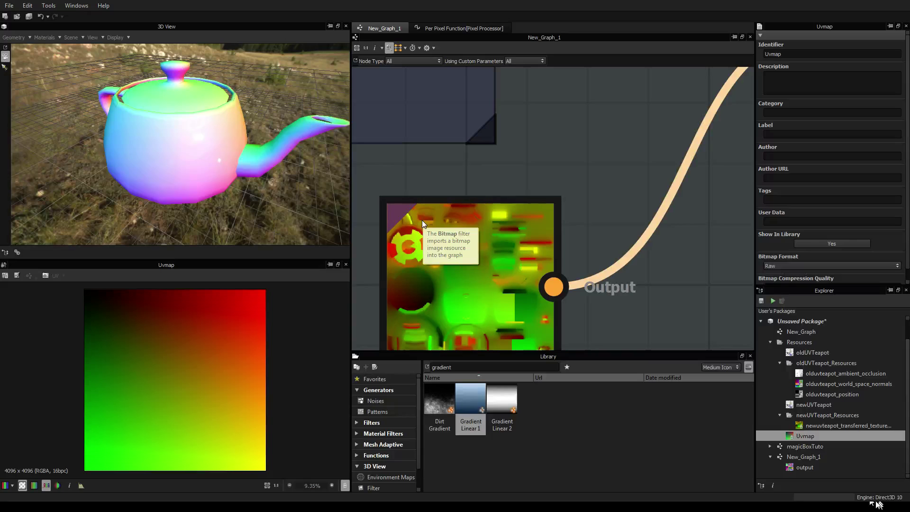
{"action": "scroll", "coordinate": [627, 198], "scroll_direction": "down", "scroll_amount": 5}
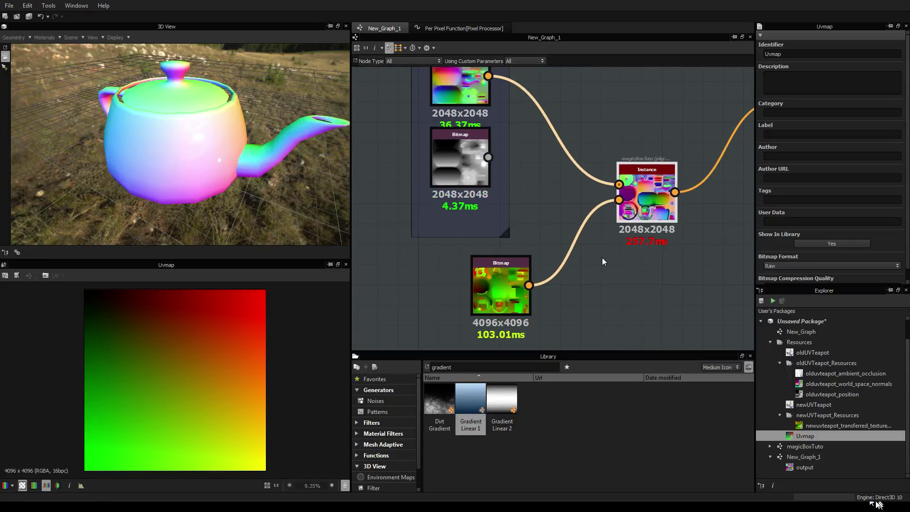
{"action": "middle_click_drag", "start_coordinate": [598, 252], "coordinate": [547, 323]}
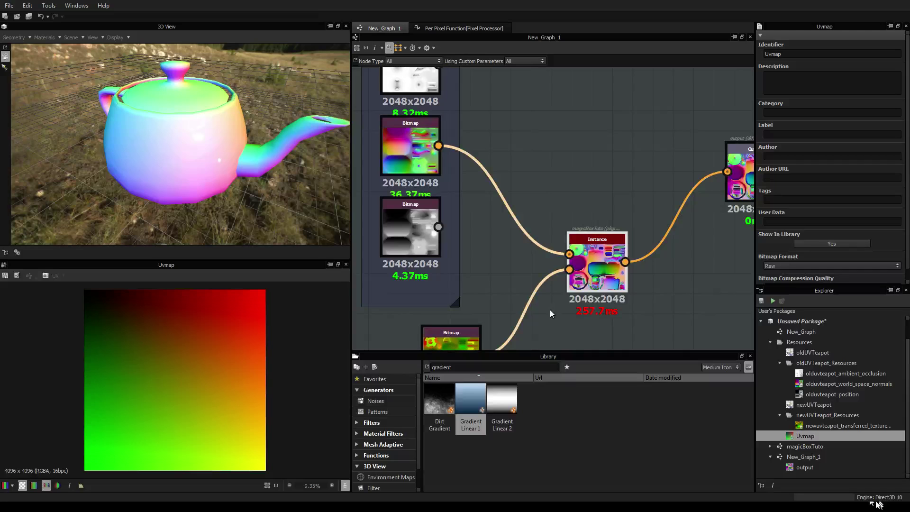
{"action": "scroll", "coordinate": [190, 331], "scroll_direction": "down", "scroll_amount": 3}
{"action": "scroll", "coordinate": [191, 331], "scroll_direction": "up", "scroll_amount": 4}
{"action": "scroll", "coordinate": [190, 332], "scroll_direction": "down", "scroll_amount": 2}
{"action": "scroll", "coordinate": [562, 200], "scroll_direction": "down", "scroll_amount": 2}
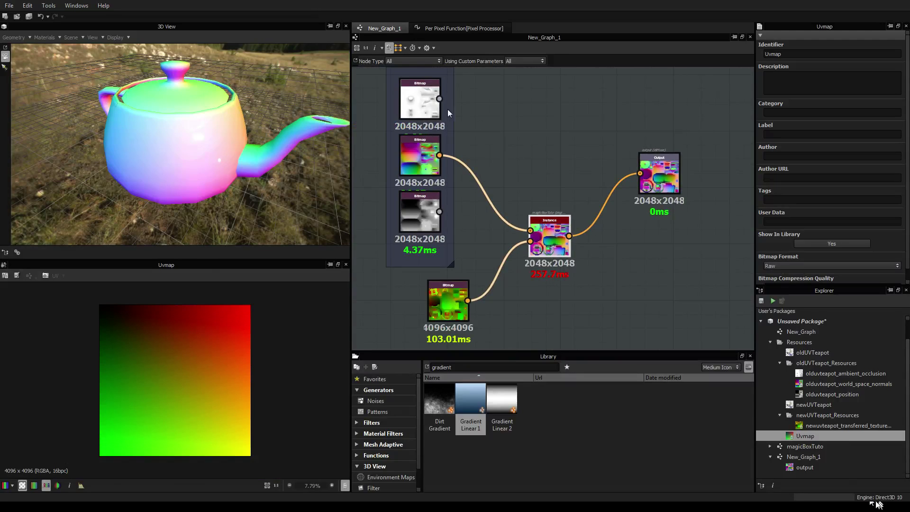
Link the ambient occlusion map to the instance's Old map and set its Color Mode to Color
{"action": "left_click_drag", "start_coordinate": [440, 99], "coordinate": [520, 228]}
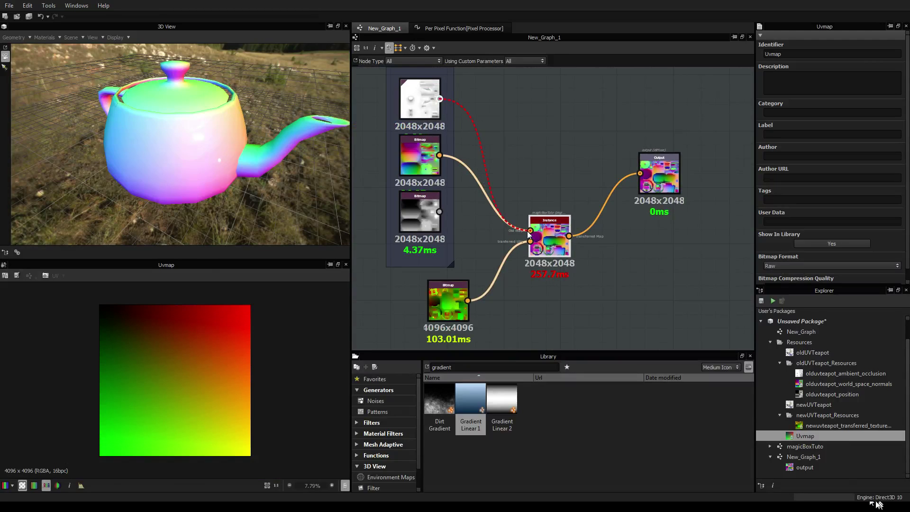
{"action": "left_click_drag", "start_coordinate": [529, 233], "coordinate": [529, 234]}
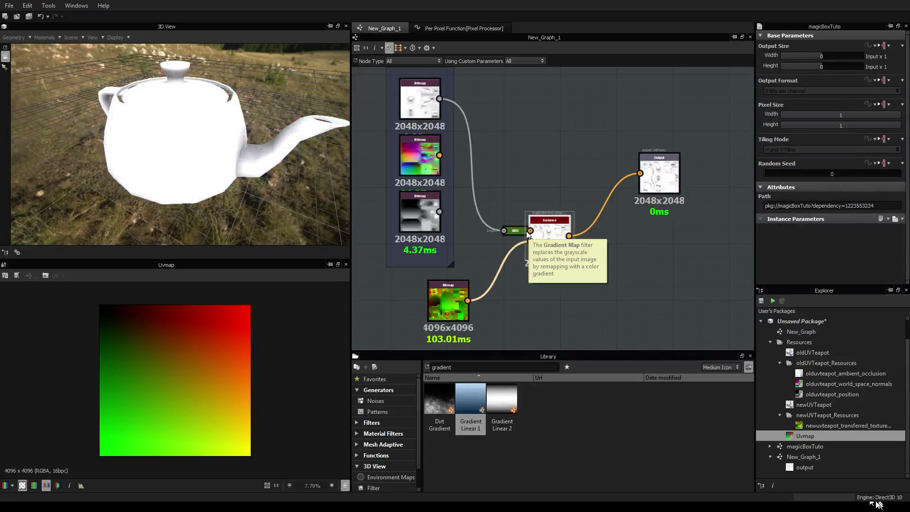
{"action": "left_click_drag", "start_coordinate": [438, 115], "coordinate": [437, 112]}
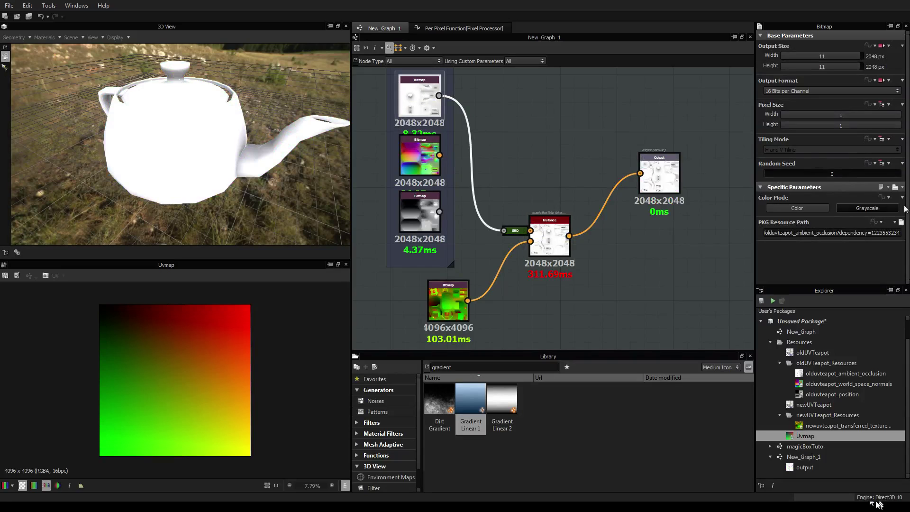
{"action": "left_click", "coordinate": [796, 208]}
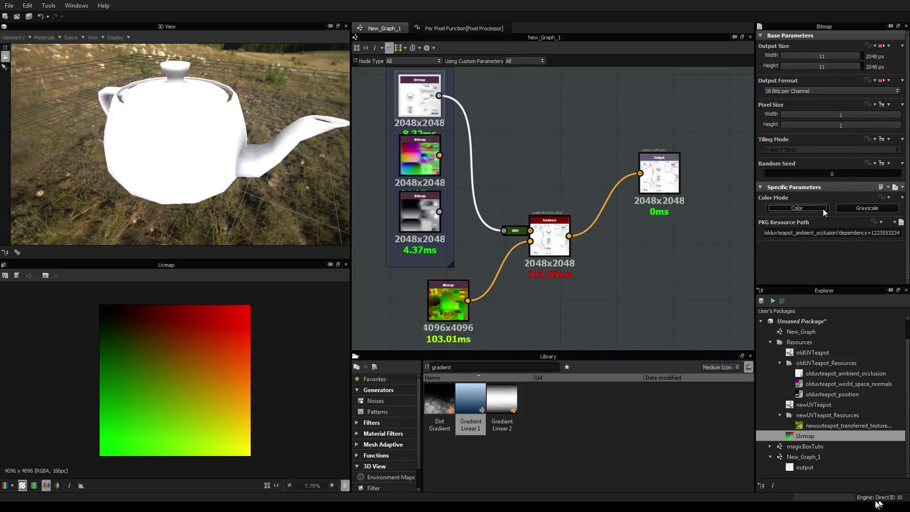
Delete the auto-inserted Gradient Map node and connect the ambient occlusion map directly to Old map
{"action": "left_click", "coordinate": [526, 232]}
{"action": "key", "text": "Delete"}
{"action": "left_click_drag", "start_coordinate": [440, 96], "coordinate": [529, 231]}
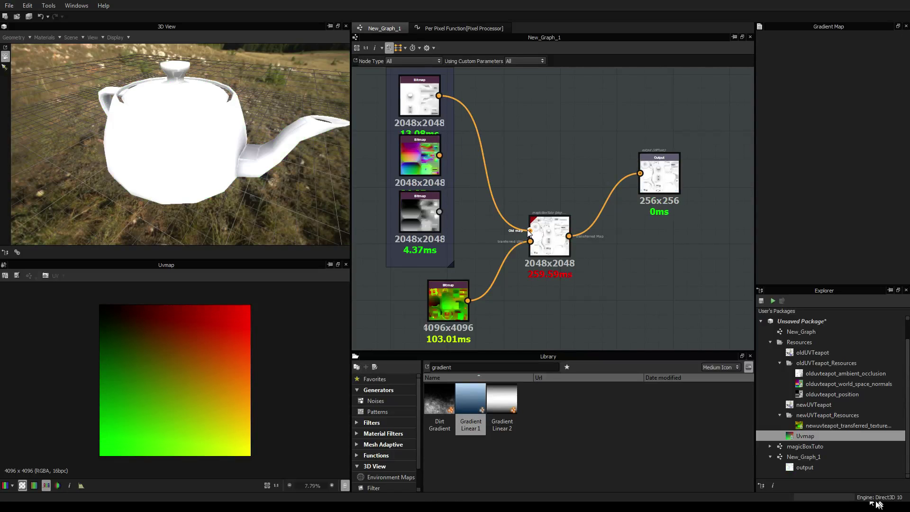
{"action": "left_click_drag", "start_coordinate": [260, 160], "coordinate": [265, 204]}
Set the graph's Output Size inheritance to Absolute with width and height of 4096 px
{"action": "left_click", "coordinate": [592, 129]}
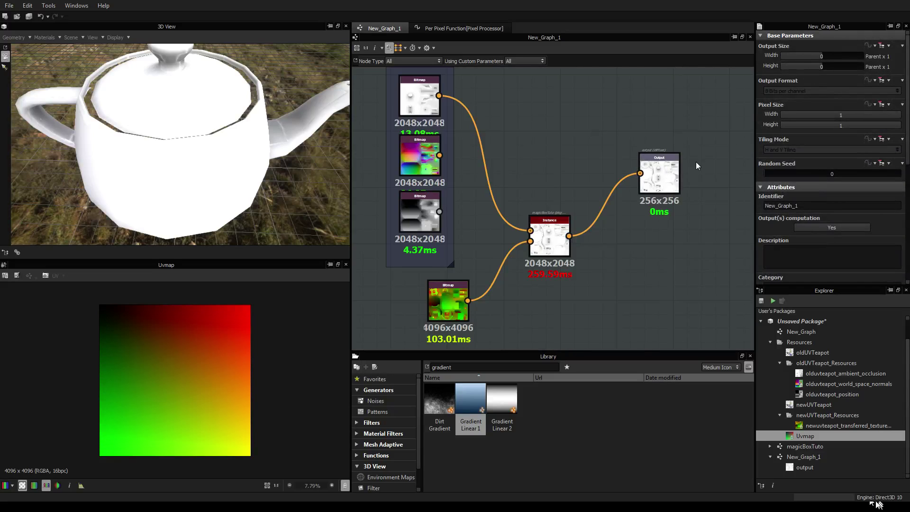
{"action": "left_click", "coordinate": [883, 46]}
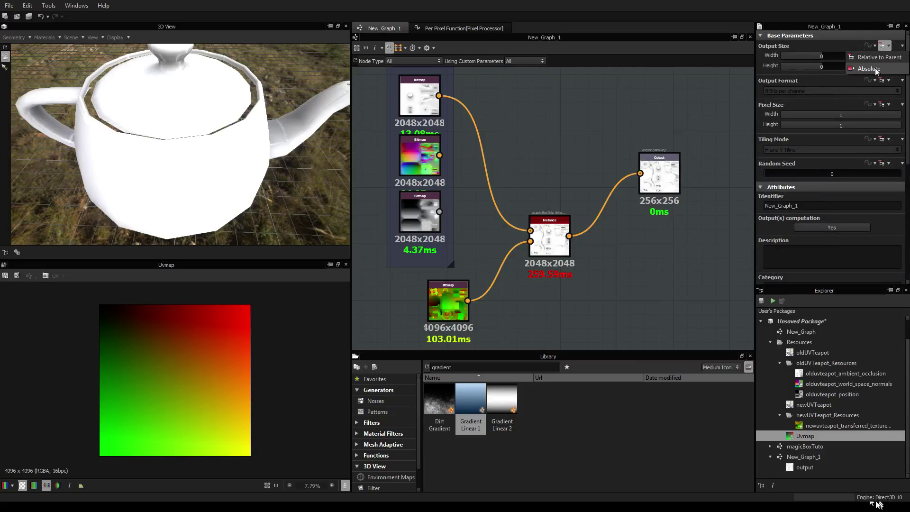
{"action": "left_click", "coordinate": [868, 68]}
{"action": "left_click", "coordinate": [860, 55]}
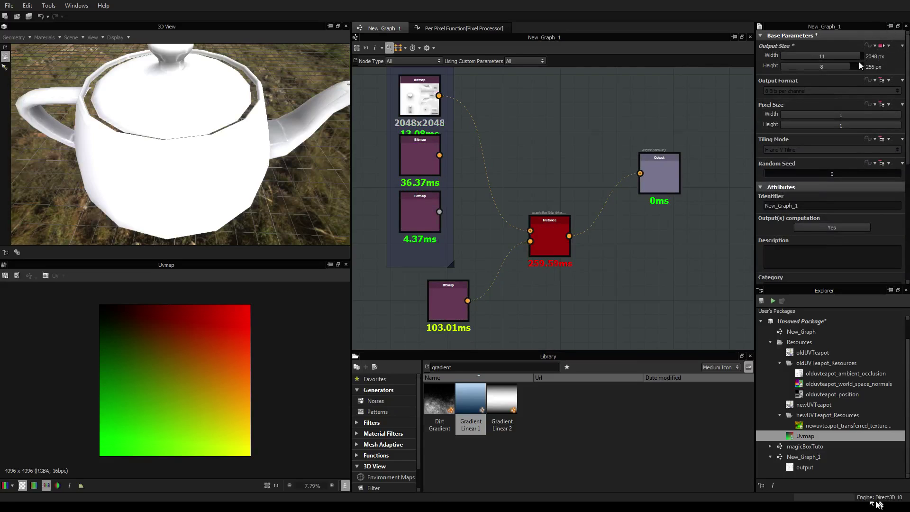
{"action": "left_click", "coordinate": [866, 66]}
{"action": "left_click", "coordinate": [861, 58]}
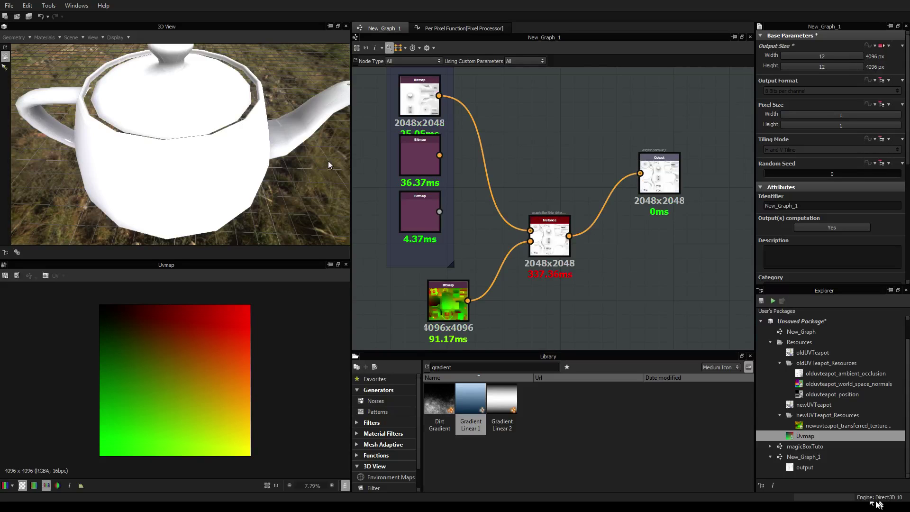
{"action": "left_click_drag", "start_coordinate": [264, 125], "coordinate": [231, 138]}
{"action": "mouse_move", "coordinate": [162, 147]}
{"action": "left_mouse_down"}
{"action": "mouse_move", "coordinate": [120, 131]}
{"action": "mouse_move", "coordinate": [186, 140]}
{"action": "mouse_move", "coordinate": [167, 148]}
{"action": "left_mouse_up"}
{"action": "scroll", "coordinate": [186, 140], "scroll_direction": "up", "scroll_amount": 3}
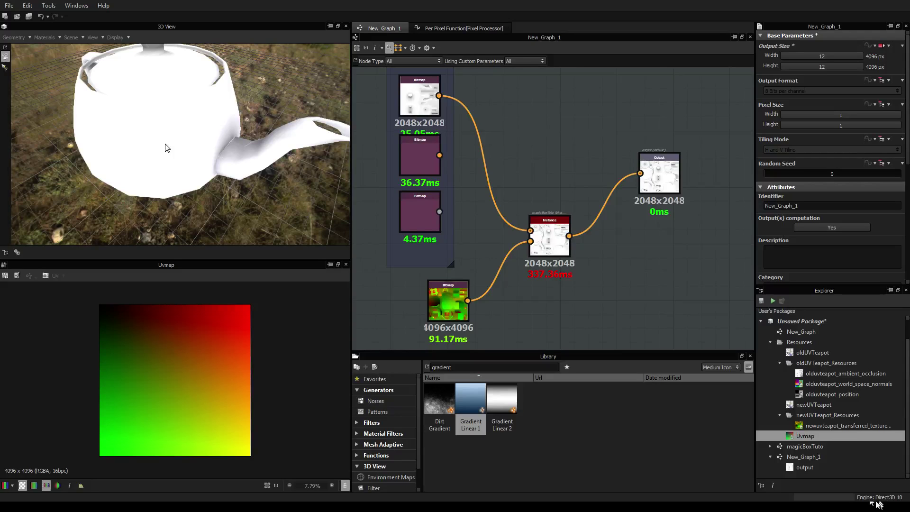
Plug the old world-space normal map back into the magicBoxTuto instance's Old map input
{"action": "scroll", "coordinate": [549, 243], "scroll_direction": "down", "scroll_amount": 3}
{"action": "scroll", "coordinate": [549, 243], "scroll_direction": "up", "scroll_amount": 3}
{"action": "scroll", "coordinate": [559, 251], "scroll_direction": "down", "scroll_amount": 1}
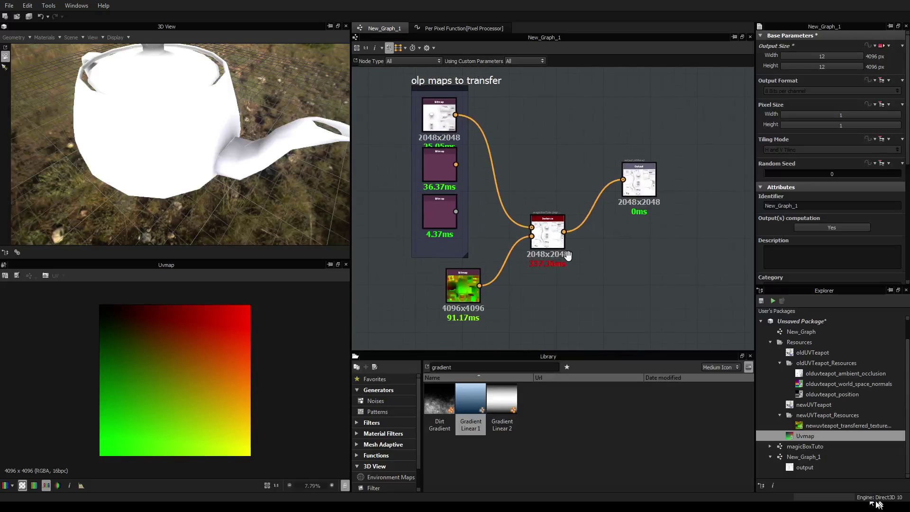
{"action": "scroll", "coordinate": [568, 257], "scroll_direction": "down", "scroll_amount": 1}
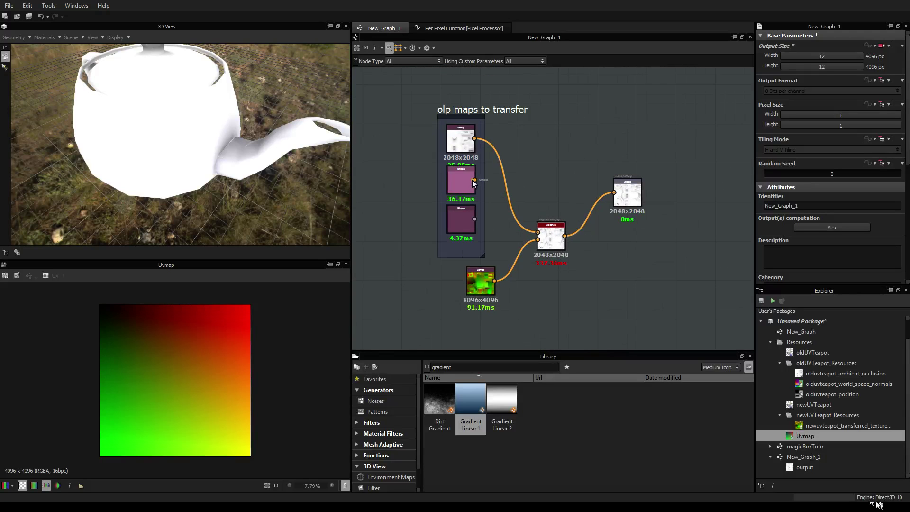
{"action": "left_click_drag", "start_coordinate": [474, 179], "coordinate": [538, 232]}
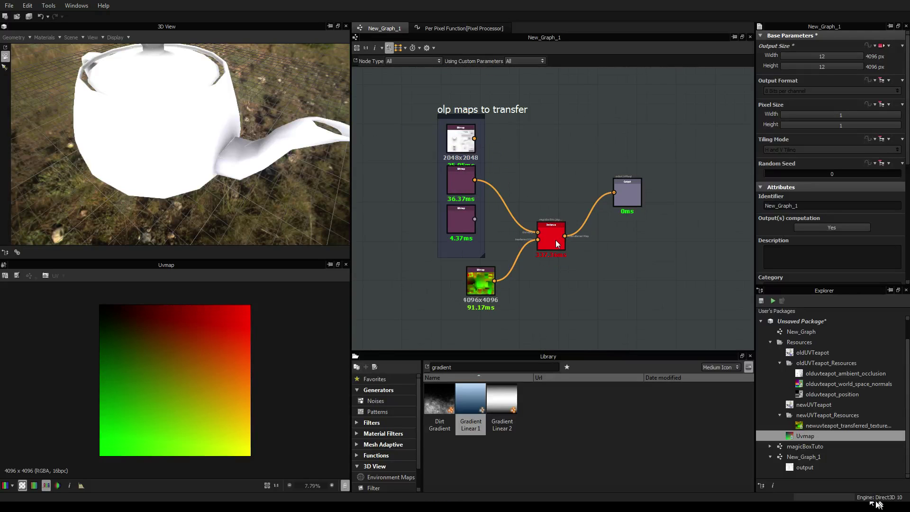
{"action": "left_click", "coordinate": [557, 234]}
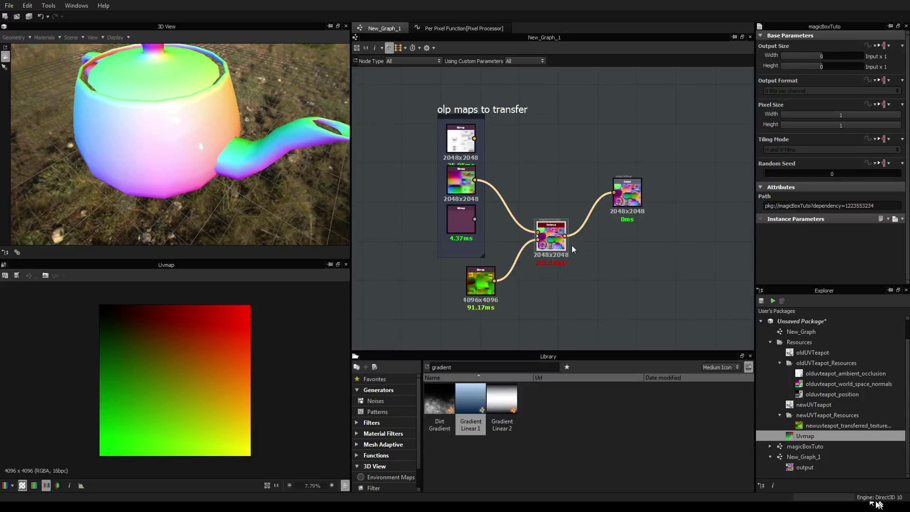
{"action": "scroll", "coordinate": [553, 235], "scroll_direction": "up", "scroll_amount": 3}
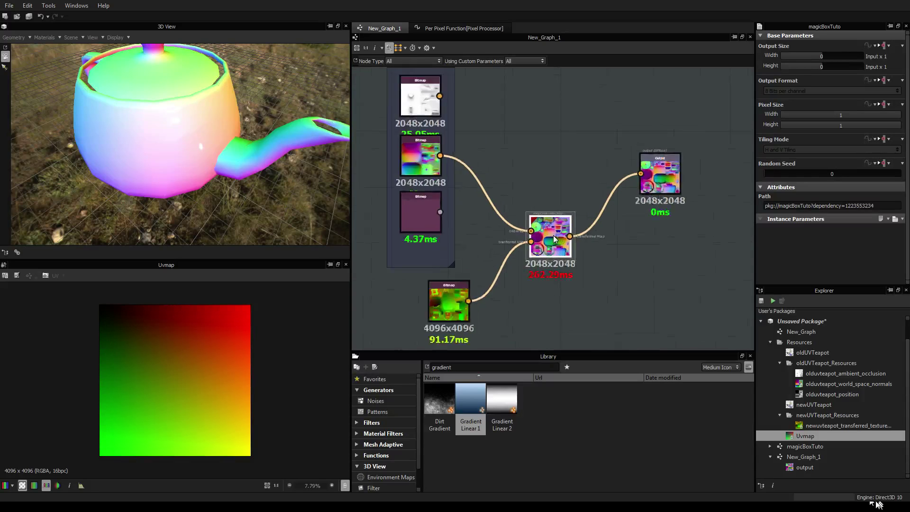
Set the magicBoxTuto instance's Output Size mode to Relative to Parent
{"action": "left_click", "coordinate": [684, 101]}
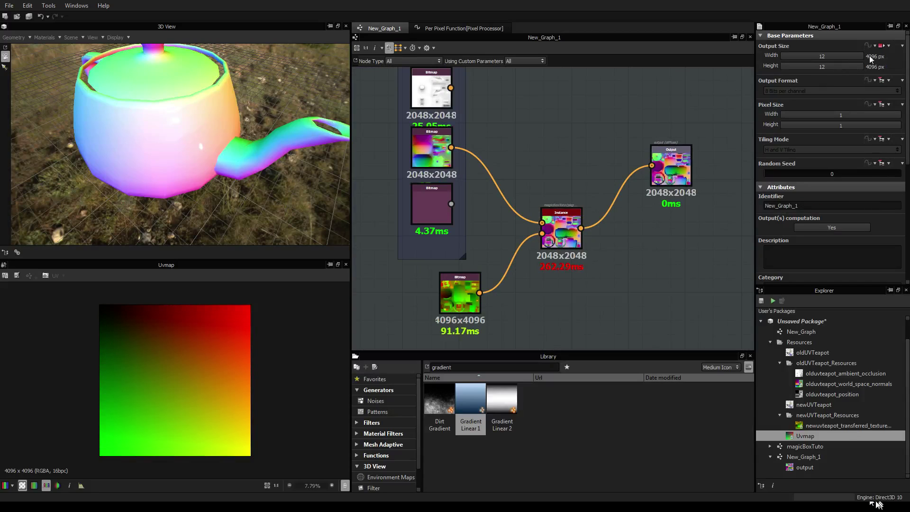
{"action": "middle_click_drag", "start_coordinate": [542, 227], "coordinate": [543, 230]}
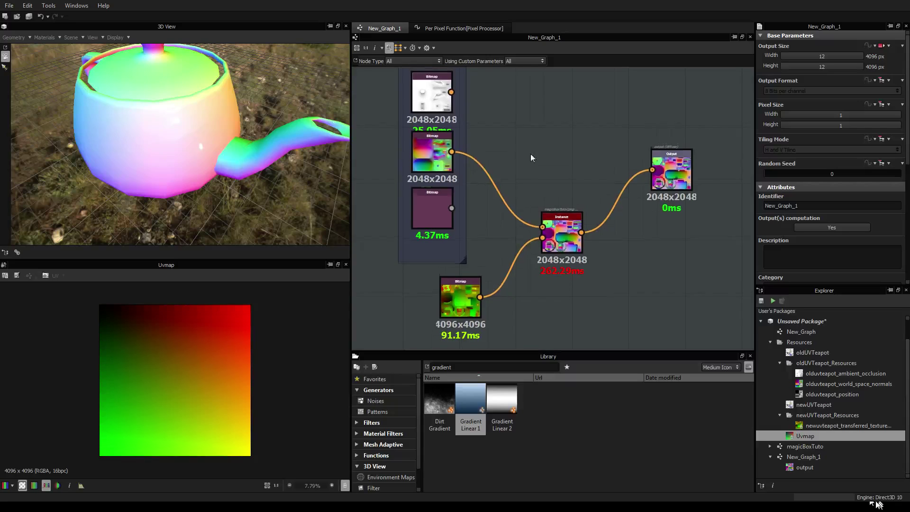
{"action": "left_click", "coordinate": [542, 231]}
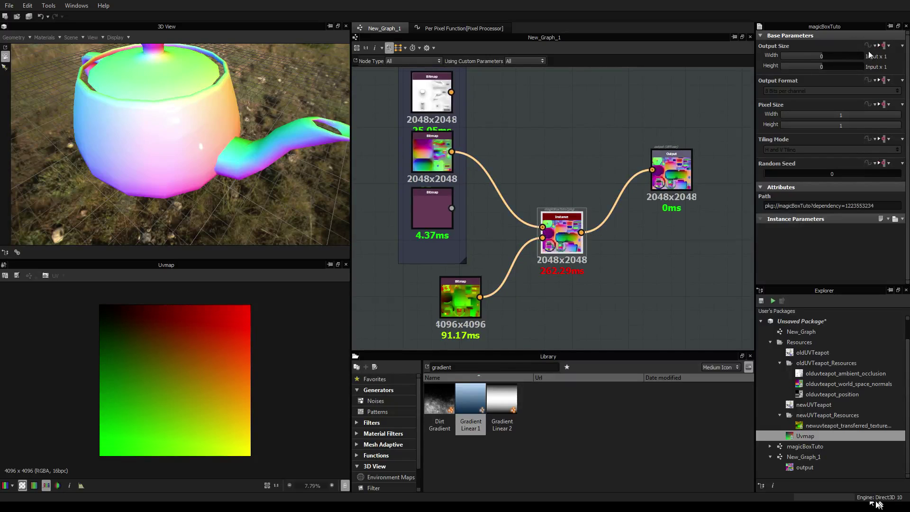
{"action": "left_click", "coordinate": [887, 46]}
{"action": "left_click", "coordinate": [878, 69]}
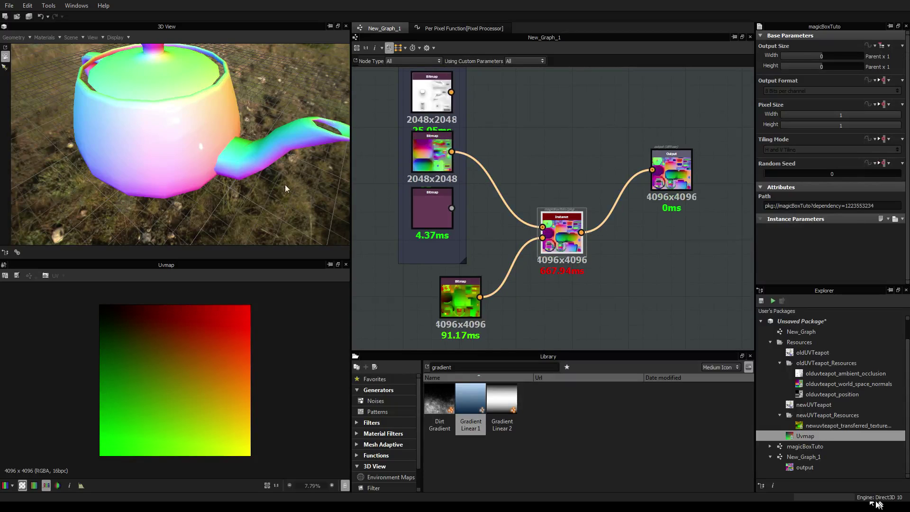
{"action": "mouse_move", "coordinate": [189, 137]}
{"action": "left_mouse_down"}
{"action": "mouse_move", "coordinate": [209, 168]}
{"action": "mouse_move", "coordinate": [201, 134]}
{"action": "left_mouse_up"}
{"action": "scroll", "coordinate": [493, 206], "scroll_direction": "down", "scroll_amount": 2}
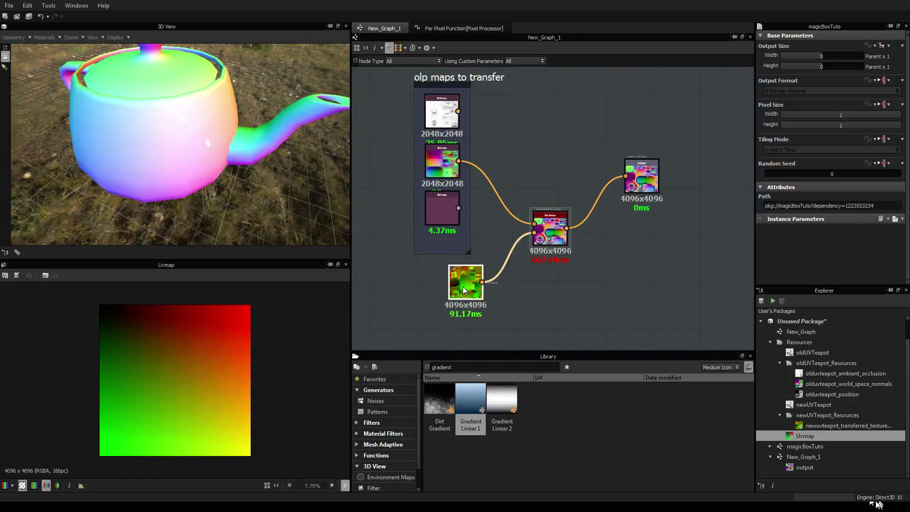
Select the bitmap holding the transferred UVs to inspect it
{"action": "left_click", "coordinate": [448, 291]}
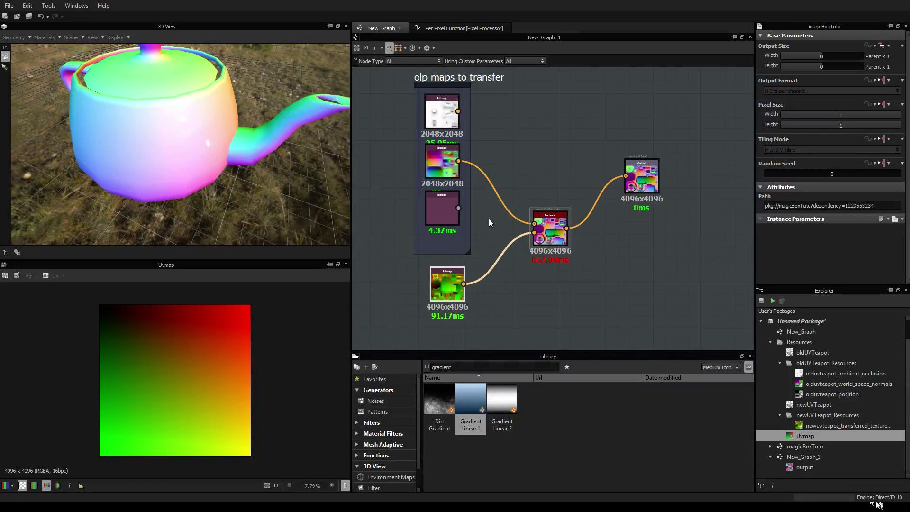
{"action": "scroll", "coordinate": [274, 163], "scroll_direction": "down", "scroll_amount": 2}
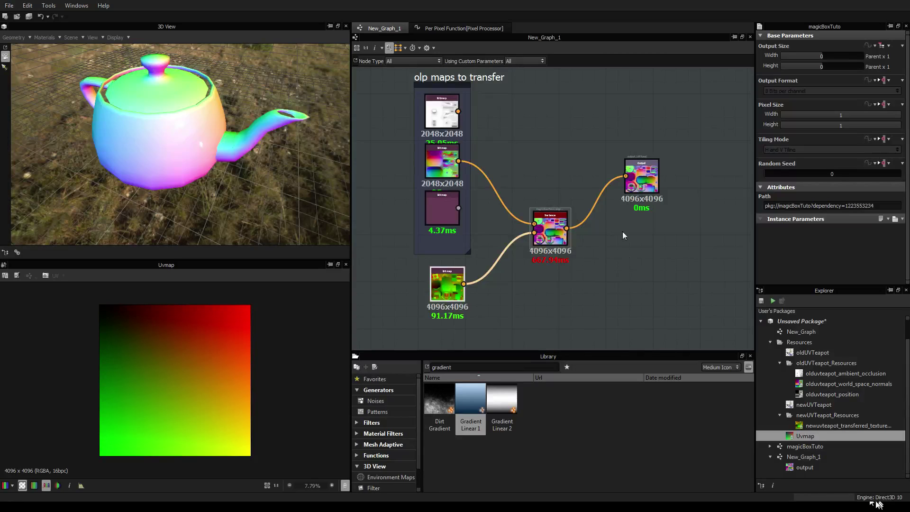
{"action": "scroll", "coordinate": [592, 278], "scroll_direction": "down", "scroll_amount": 1}
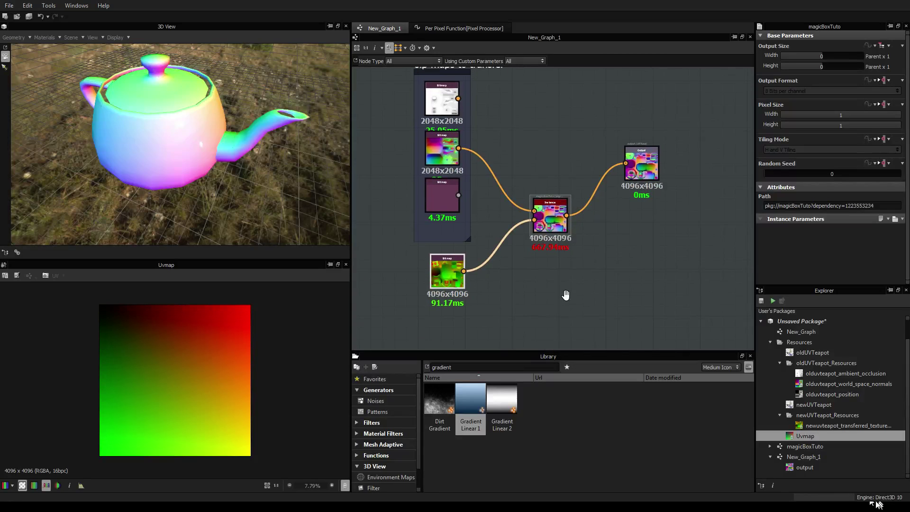
View the Uvmap resource and transferred UV bitmap, then open the magicBoxTuto graph
{"action": "left_click", "coordinate": [805, 436]}
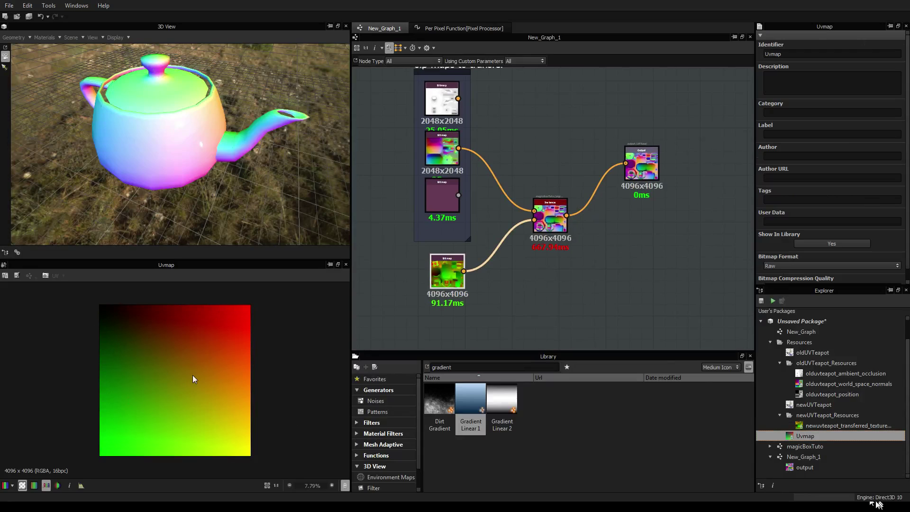
{"action": "left_click", "coordinate": [451, 280]}
{"action": "scroll", "coordinate": [175, 362], "scroll_direction": "up", "scroll_amount": 1}
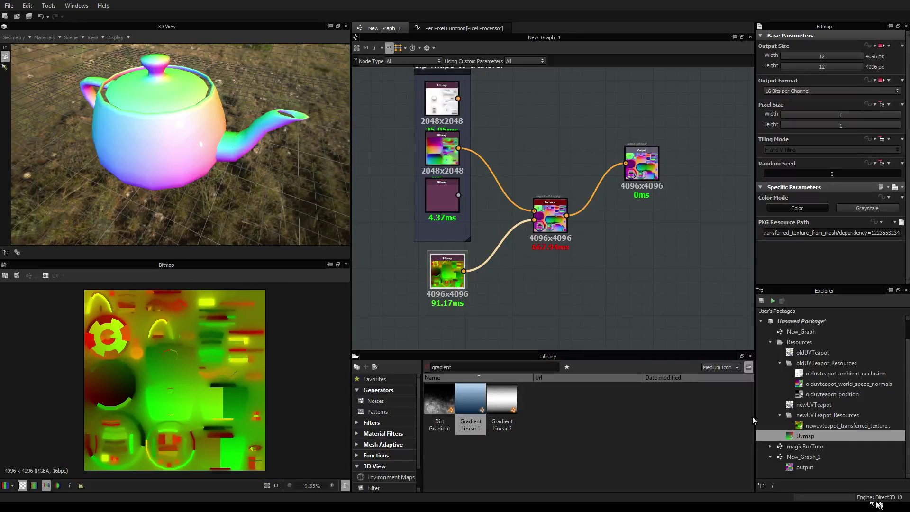
{"action": "double_click", "coordinate": [817, 446]}
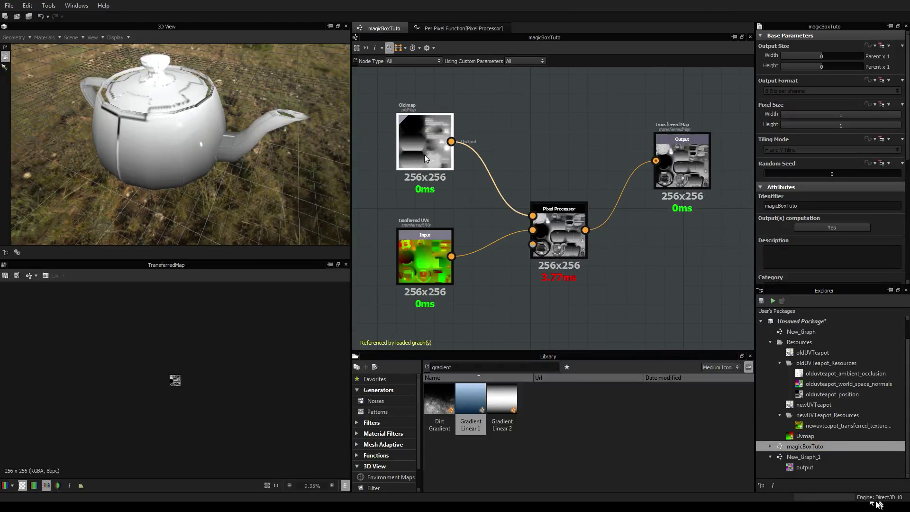
Select the Pixel Processor node and edit its Per Pixel Function
{"action": "scroll", "coordinate": [445, 220], "scroll_direction": "up", "scroll_amount": 4}
{"action": "scroll", "coordinate": [445, 220], "scroll_direction": "down", "scroll_amount": 2}
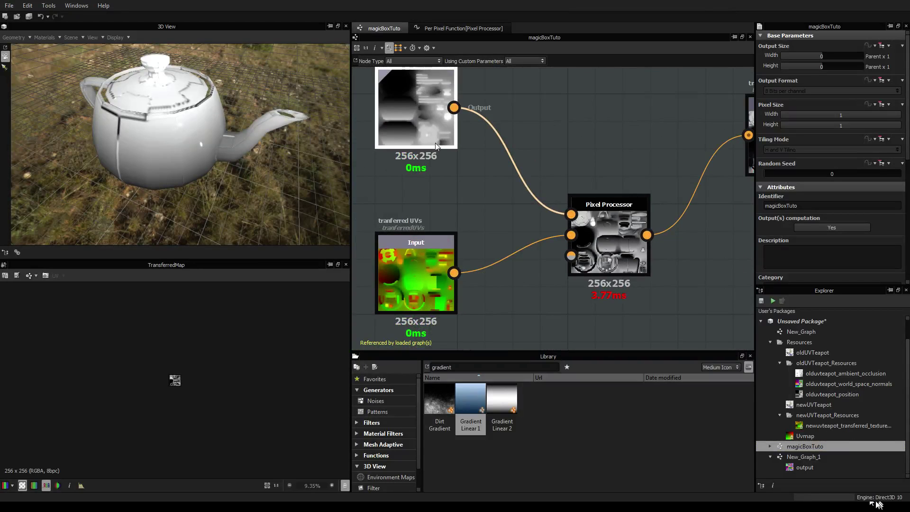
{"action": "scroll", "coordinate": [437, 146], "scroll_direction": "down", "scroll_amount": 3}
{"action": "scroll", "coordinate": [426, 159], "scroll_direction": "up", "scroll_amount": 3}
{"action": "scroll", "coordinate": [425, 158], "scroll_direction": "down", "scroll_amount": 1}
{"action": "middle_click_drag", "start_coordinate": [518, 210], "coordinate": [478, 195]}
{"action": "left_click", "coordinate": [531, 225]}
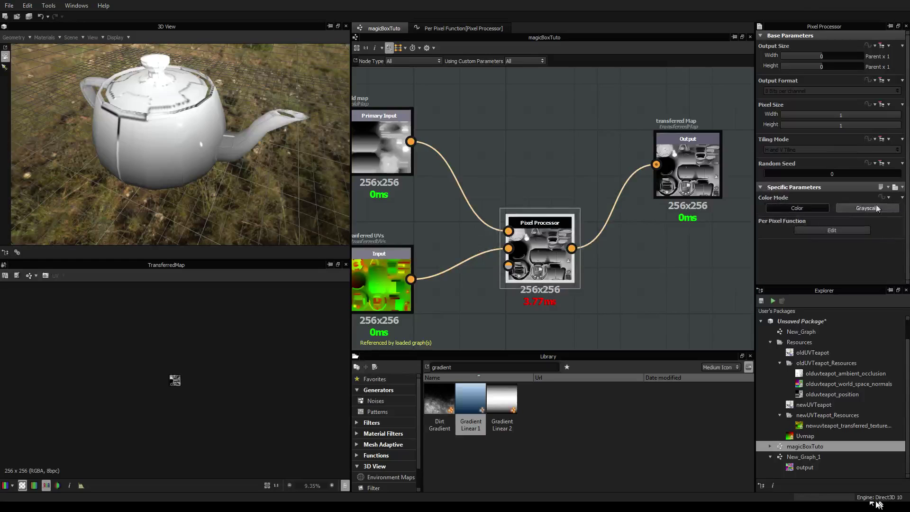
{"action": "left_click", "coordinate": [828, 230]}
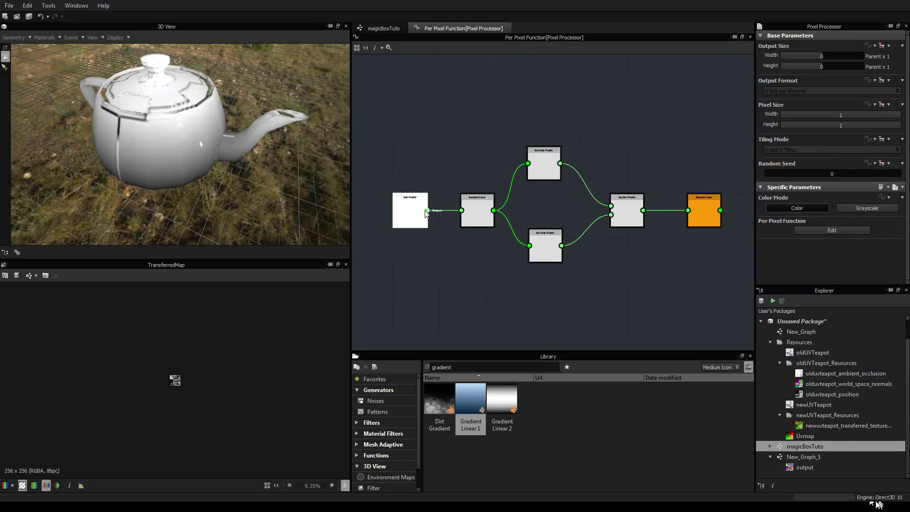
{"action": "scroll", "coordinate": [425, 213], "scroll_direction": "up", "scroll_amount": 5}
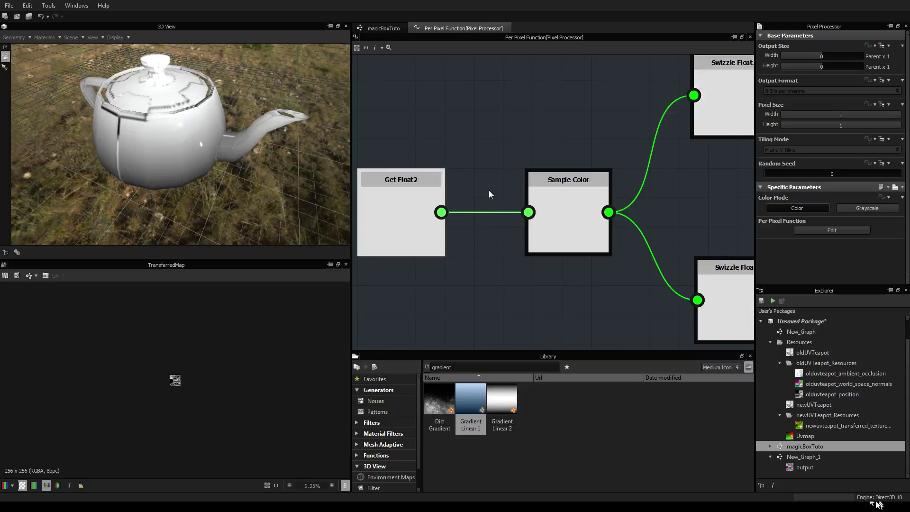
{"action": "left_click", "coordinate": [408, 218]}
{"action": "middle_click_drag", "start_coordinate": [587, 202], "coordinate": [486, 203]}
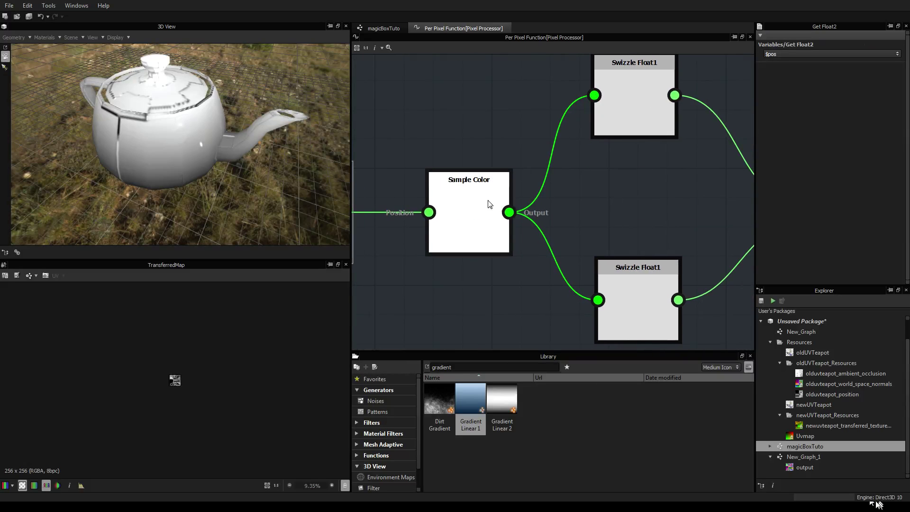
{"action": "left_click", "coordinate": [485, 204]}
{"action": "scroll", "coordinate": [535, 215], "scroll_direction": "down", "scroll_amount": 3}
{"action": "scroll", "coordinate": [535, 217], "scroll_direction": "up", "scroll_amount": 3}
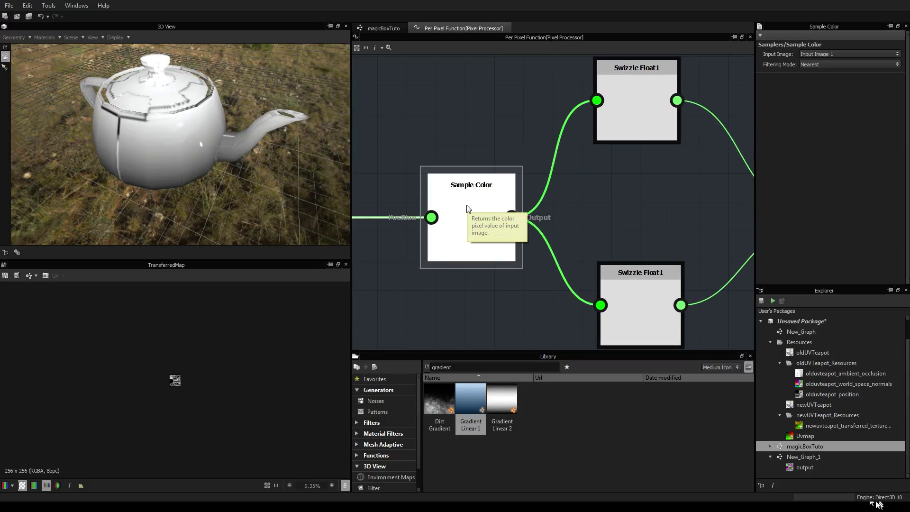
{"action": "scroll", "coordinate": [521, 197], "scroll_direction": "down", "scroll_amount": 1}
{"action": "middle_click_drag", "start_coordinate": [615, 189], "coordinate": [502, 206]}
{"action": "scroll", "coordinate": [520, 197], "scroll_direction": "down", "scroll_amount": 1}
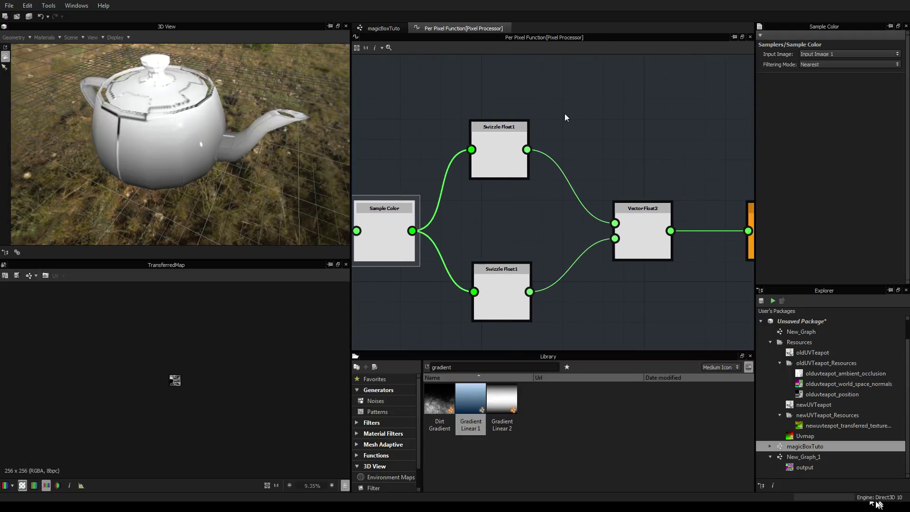
{"action": "left_click", "coordinate": [508, 178]}
{"action": "left_click", "coordinate": [509, 293]}
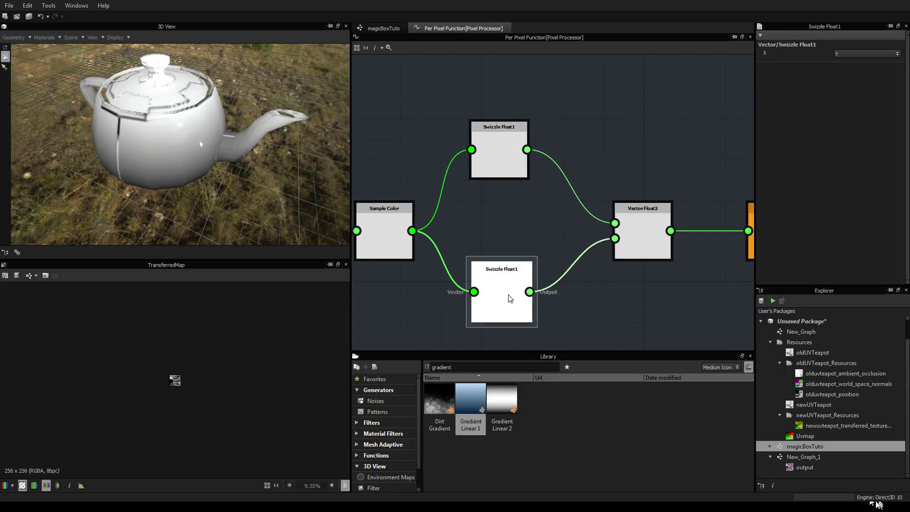
{"action": "middle_click_drag", "start_coordinate": [661, 290], "coordinate": [541, 288]}
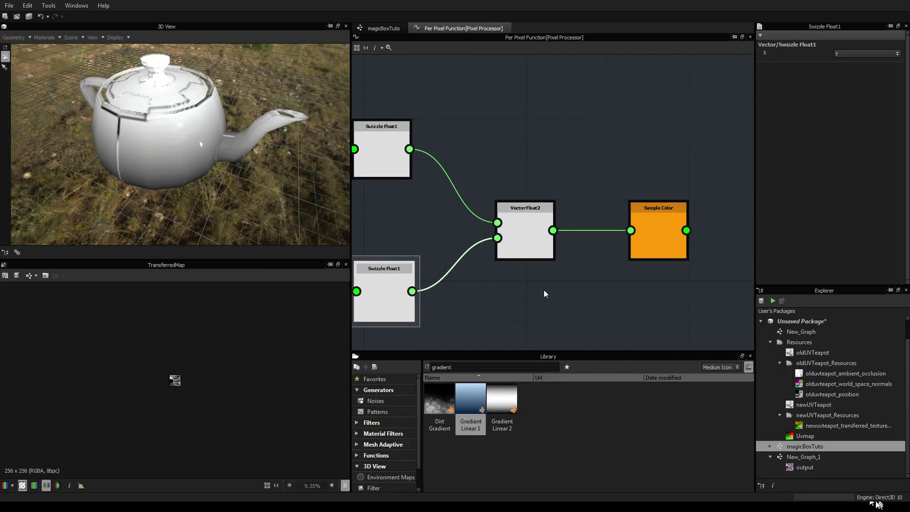
{"action": "scroll", "coordinate": [519, 241], "scroll_direction": "up", "scroll_amount": 3}
{"action": "left_click", "coordinate": [537, 230]}
{"action": "scroll", "coordinate": [538, 228], "scroll_direction": "down", "scroll_amount": 3}
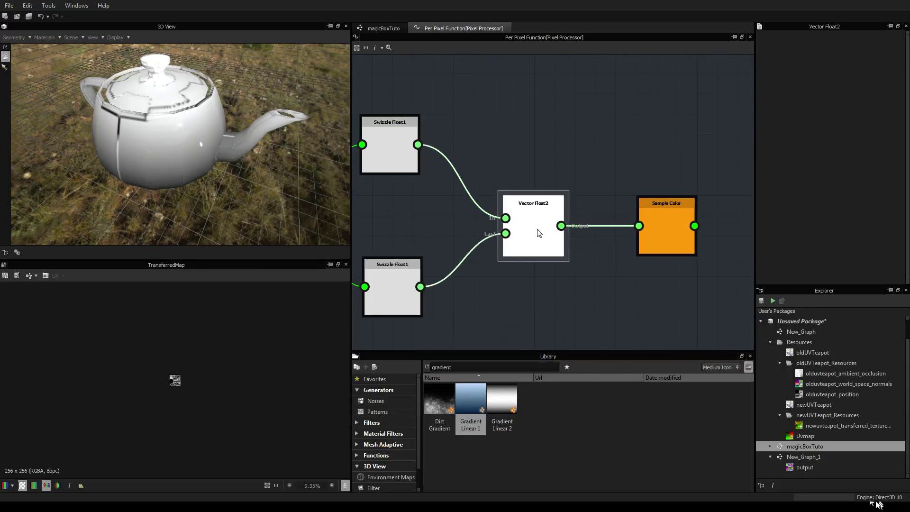
{"action": "middle_click_drag", "start_coordinate": [626, 281], "coordinate": [509, 280]}
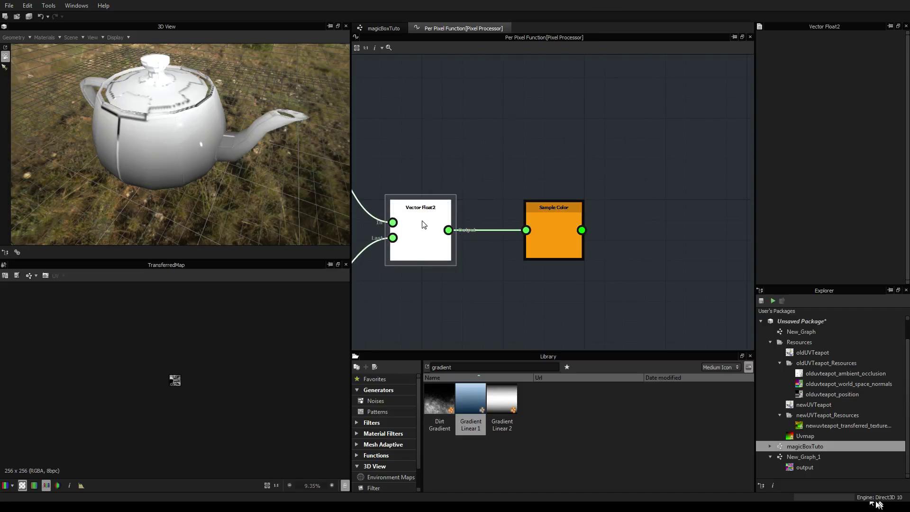
{"action": "left_click", "coordinate": [563, 229]}
{"action": "scroll", "coordinate": [525, 142], "scroll_direction": "down", "scroll_amount": 3}
{"action": "key", "text": "f"}
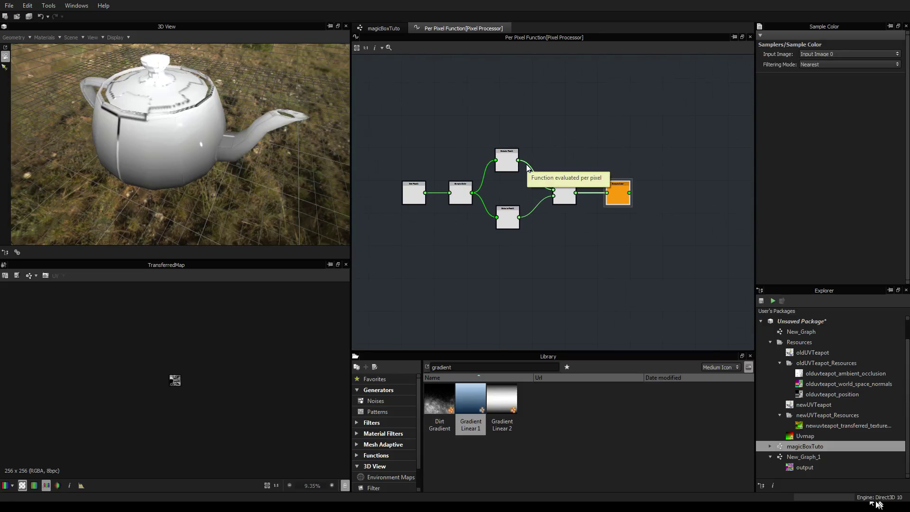